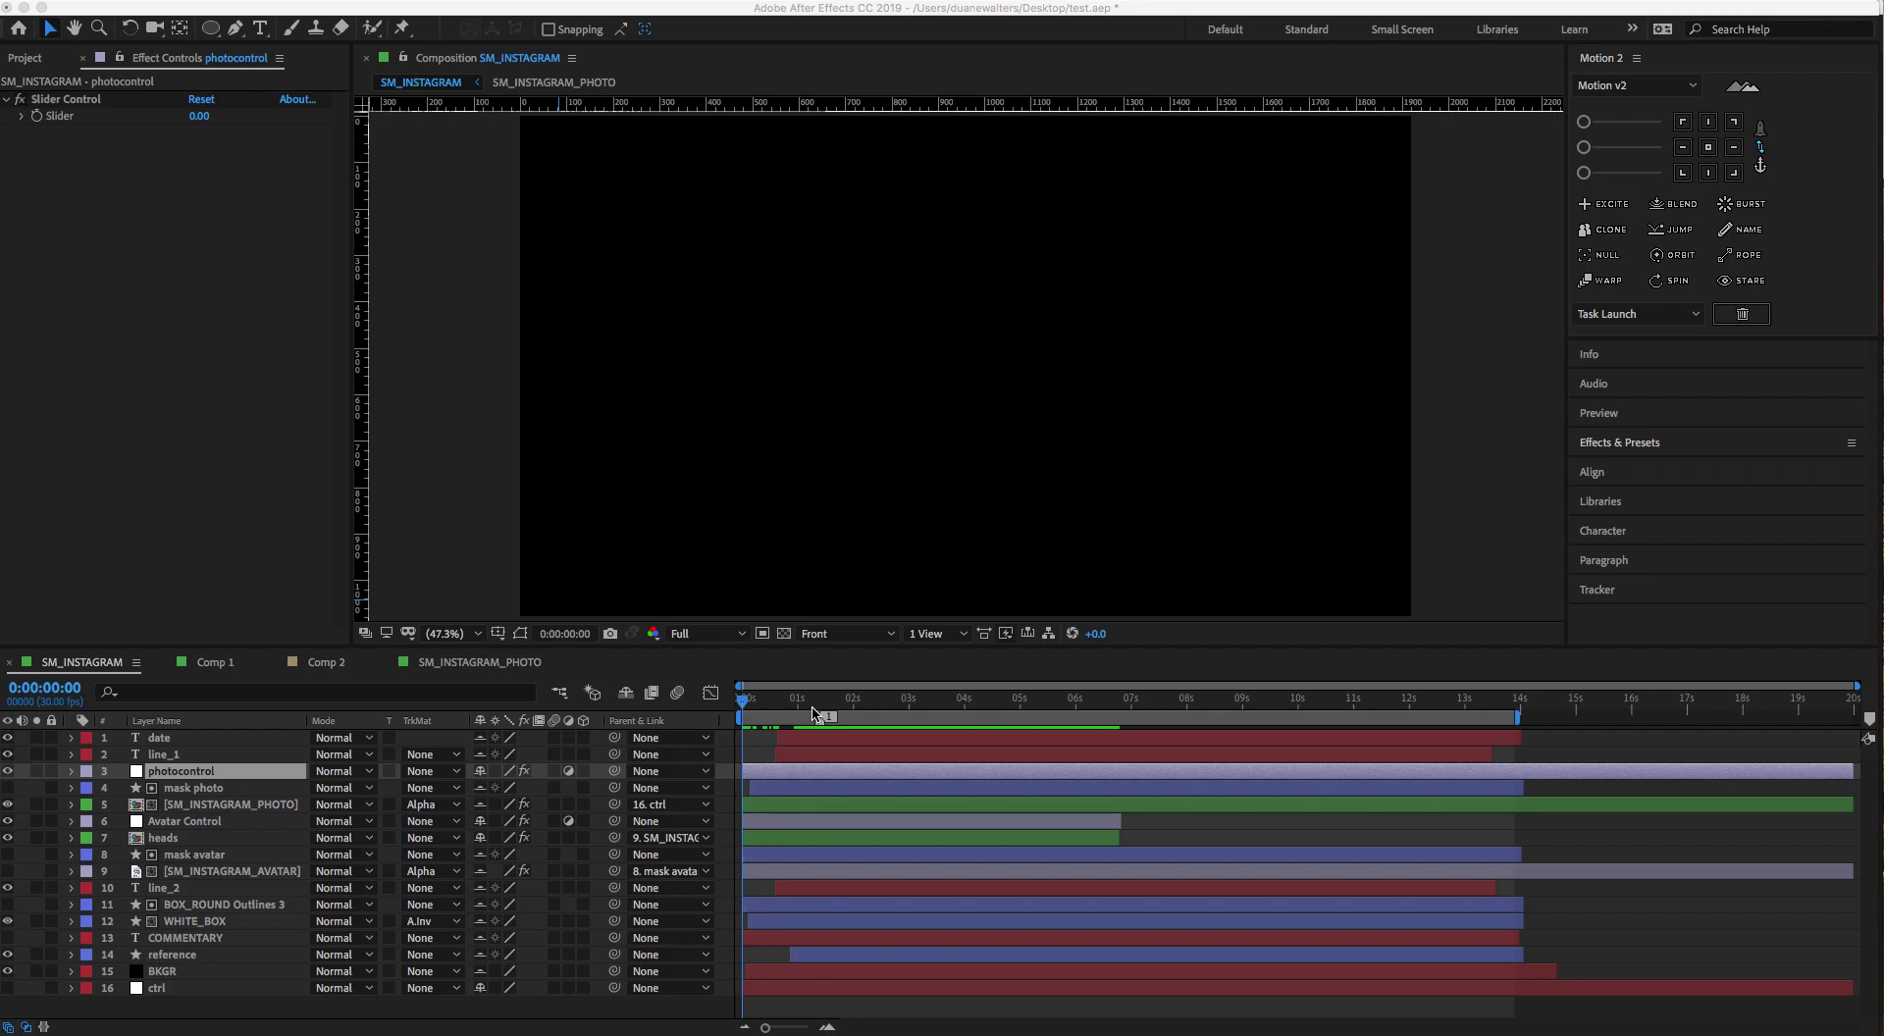
Play SM_INSTAGRAM, then scrub to 0:00:02:00 to show the full post card
left_click(753, 711)
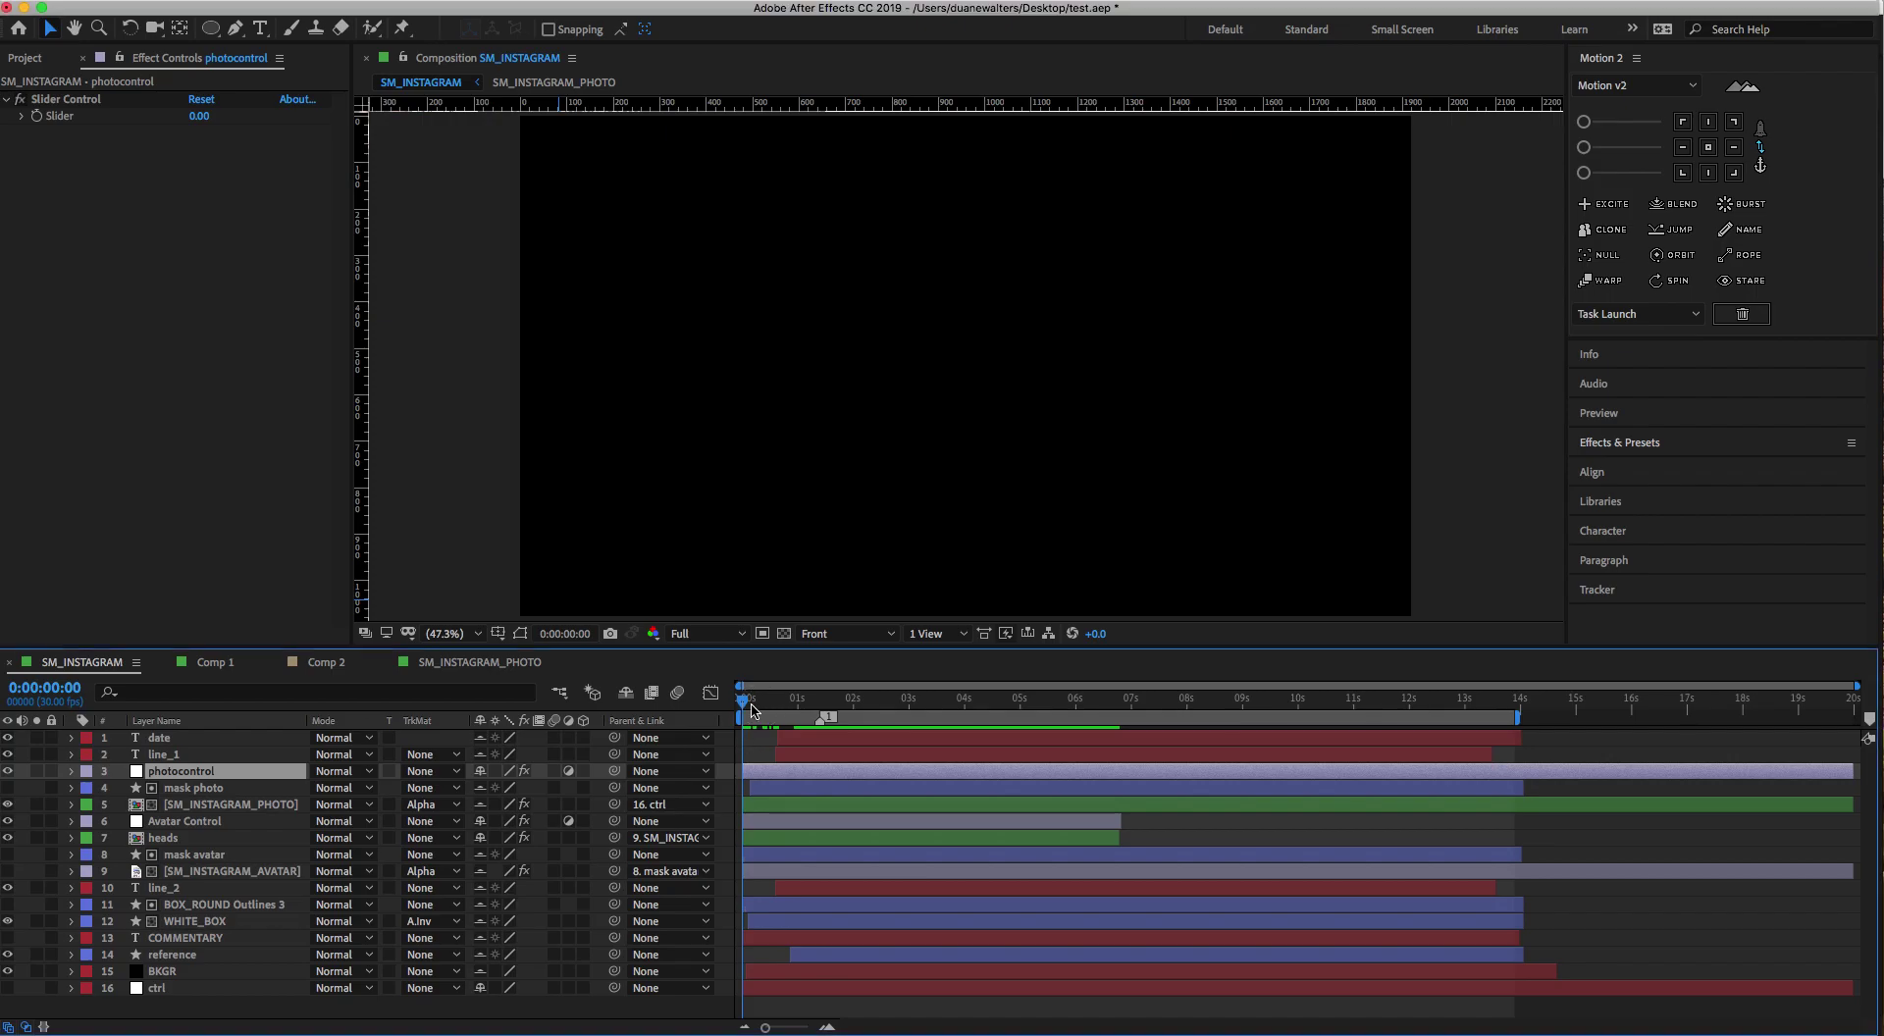
key("space")
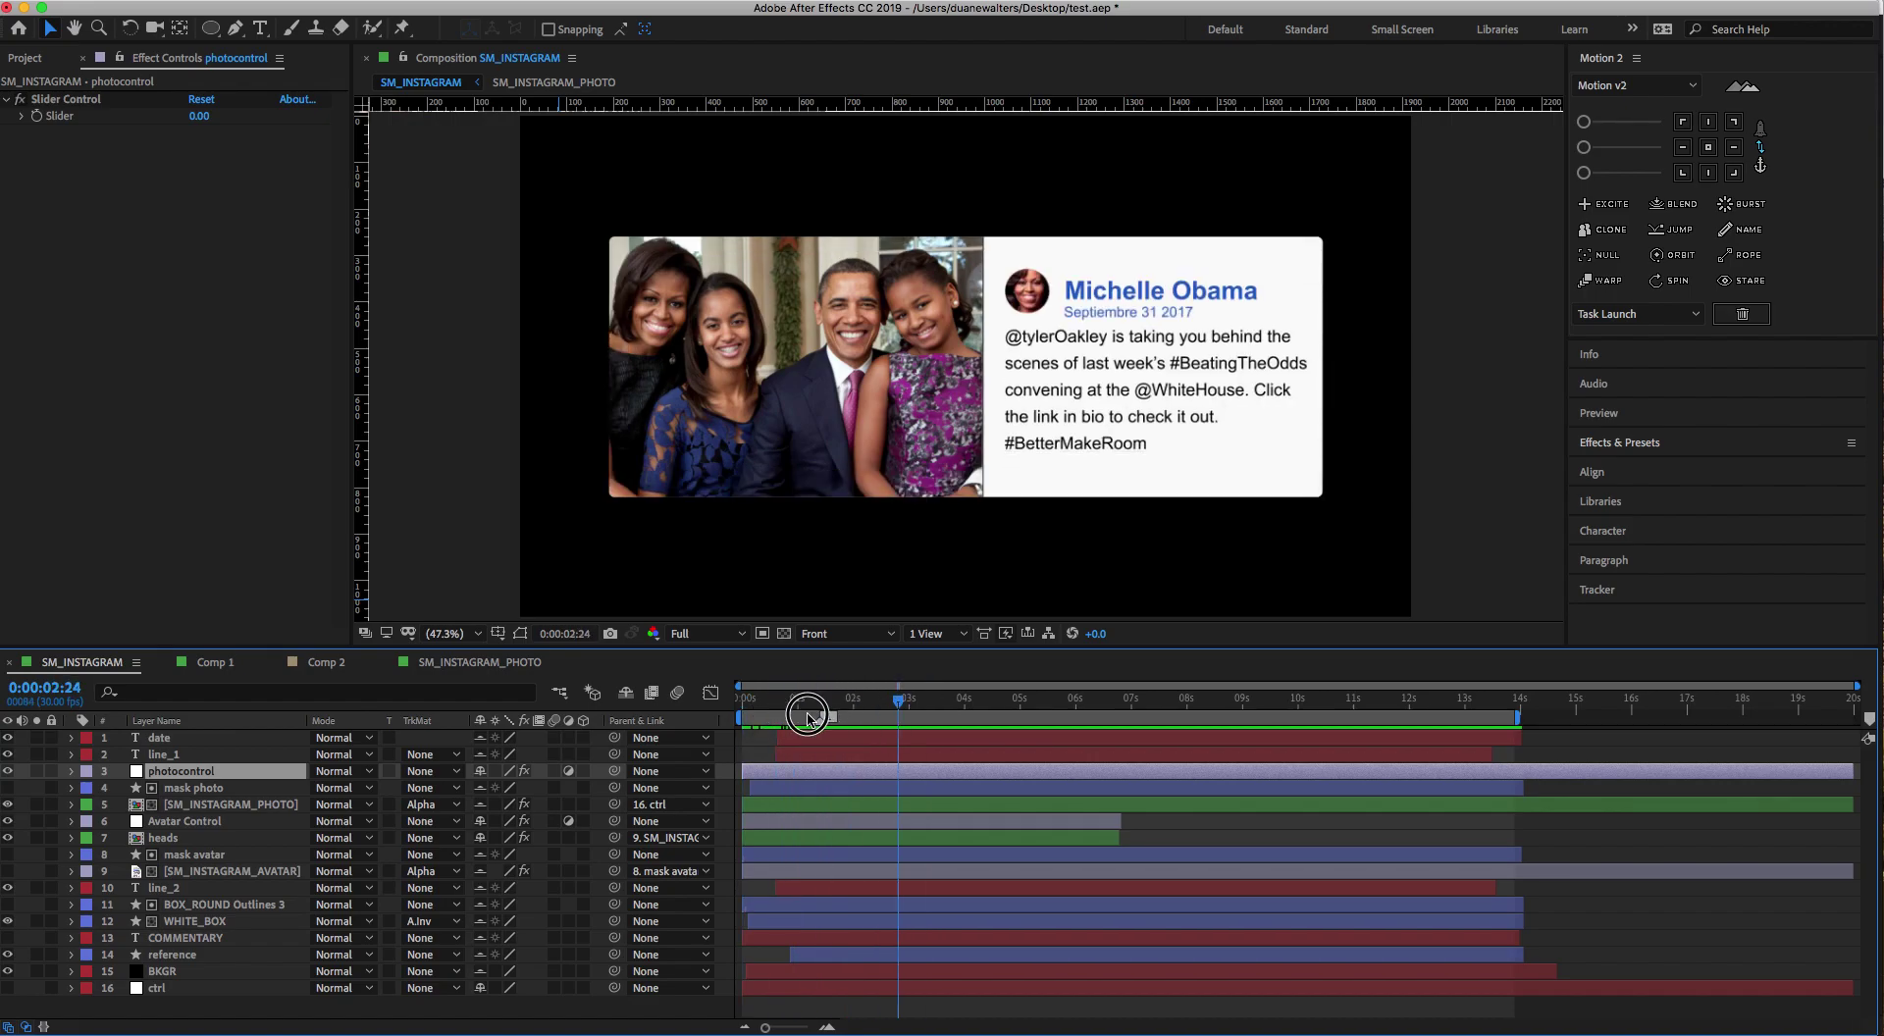
left_click(710, 719)
left_click_drag(710, 719, 853, 717)
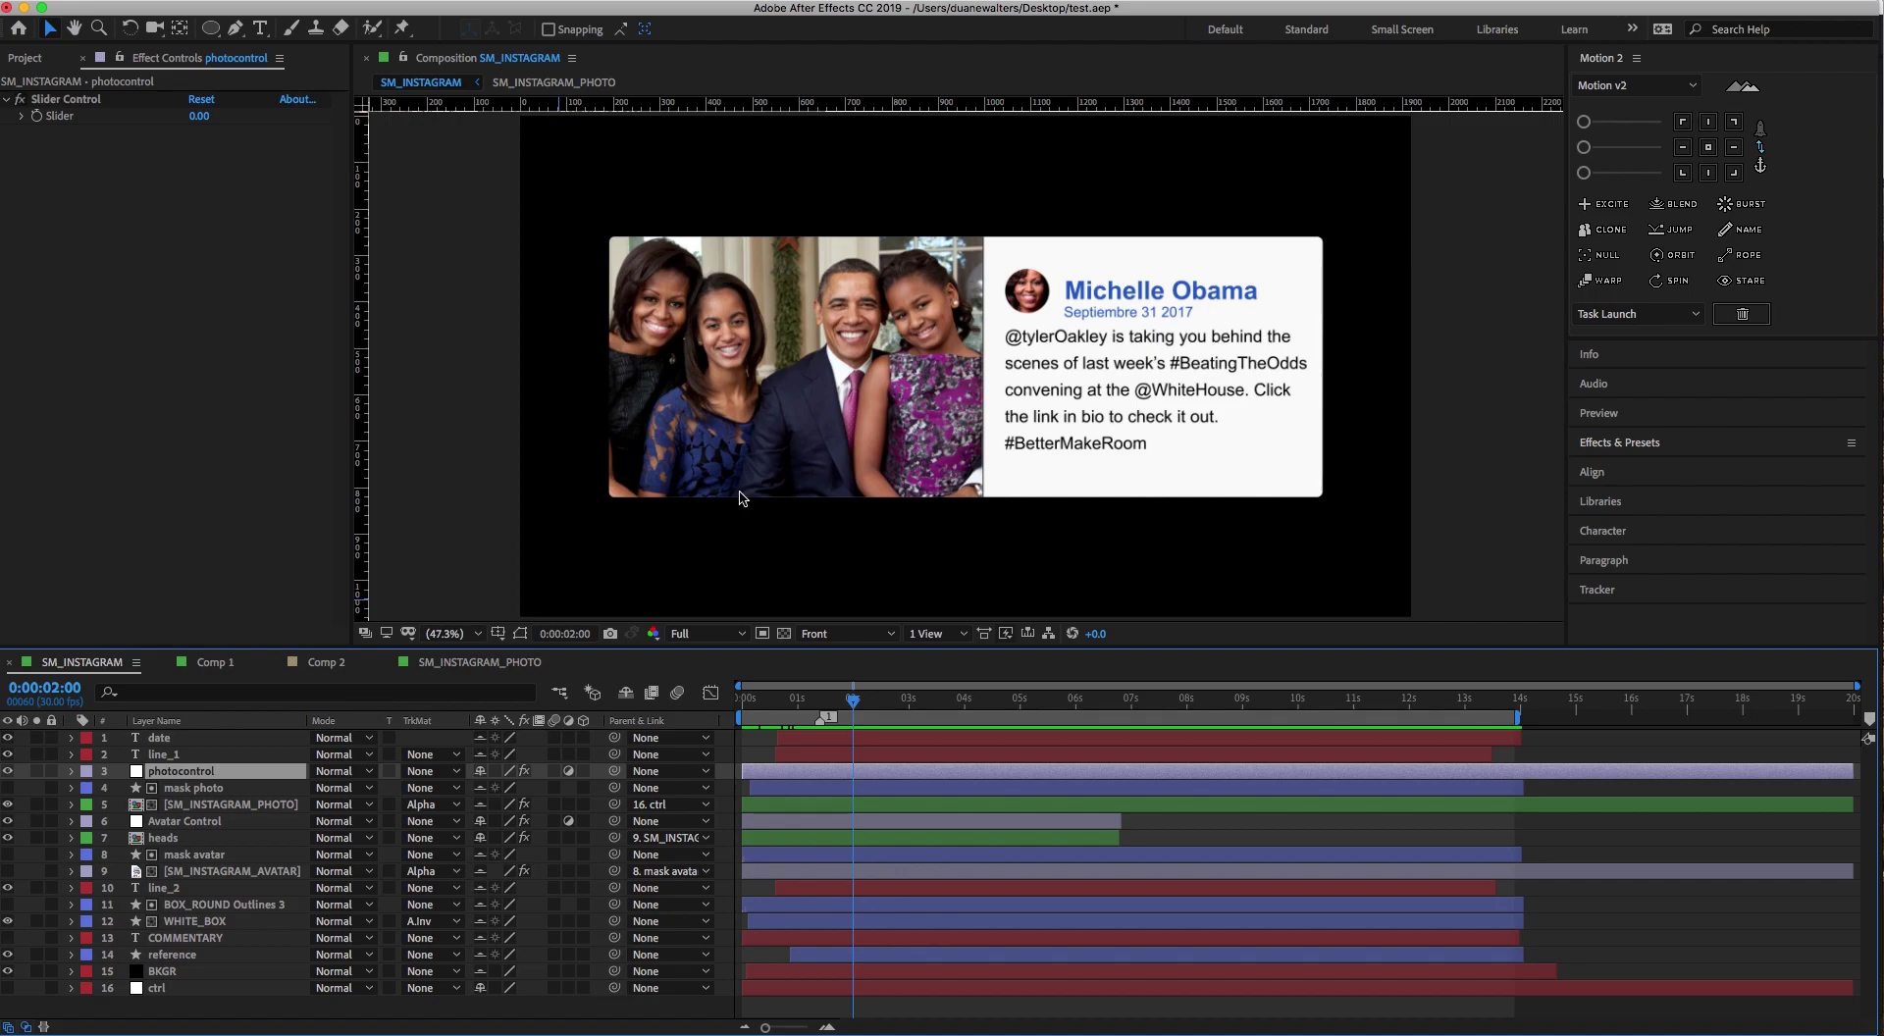
Open the heads precomp (Comp 1) from Comp 2 and scrub through its avatar faces
left_click(327, 664)
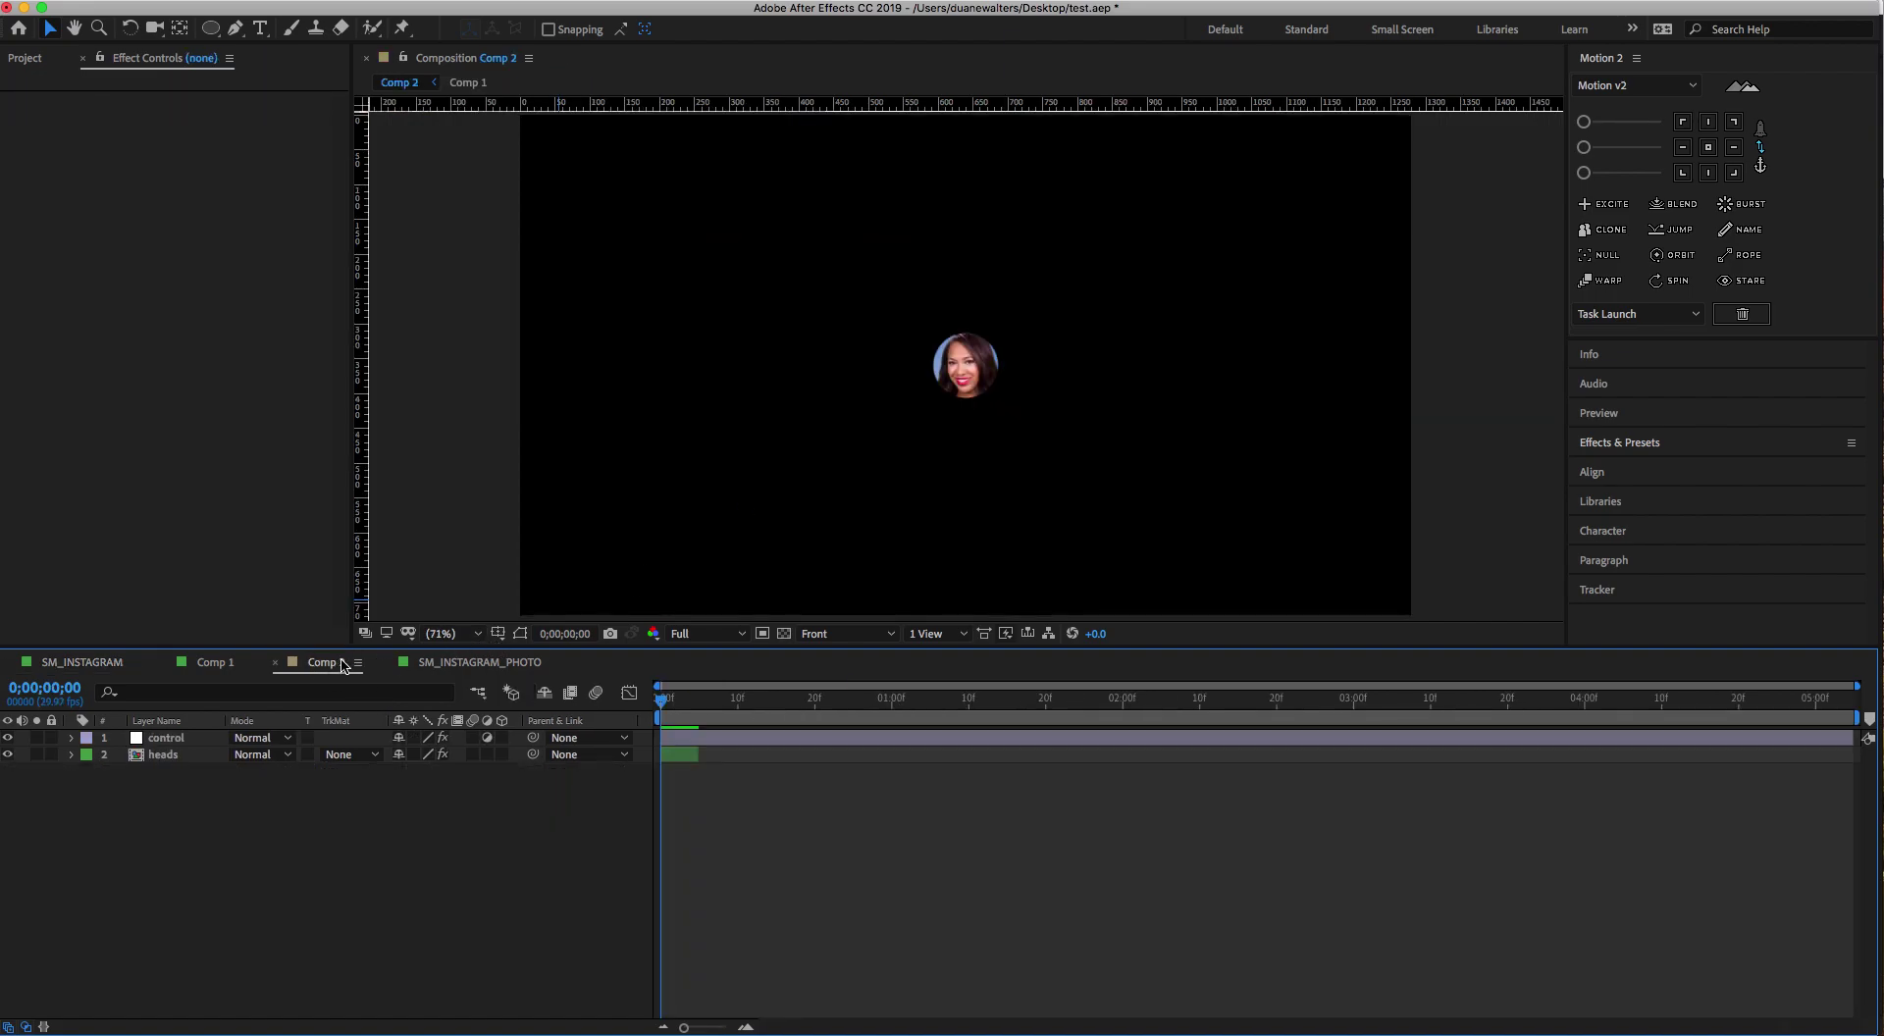
left_click(137, 755)
double_click(137, 755)
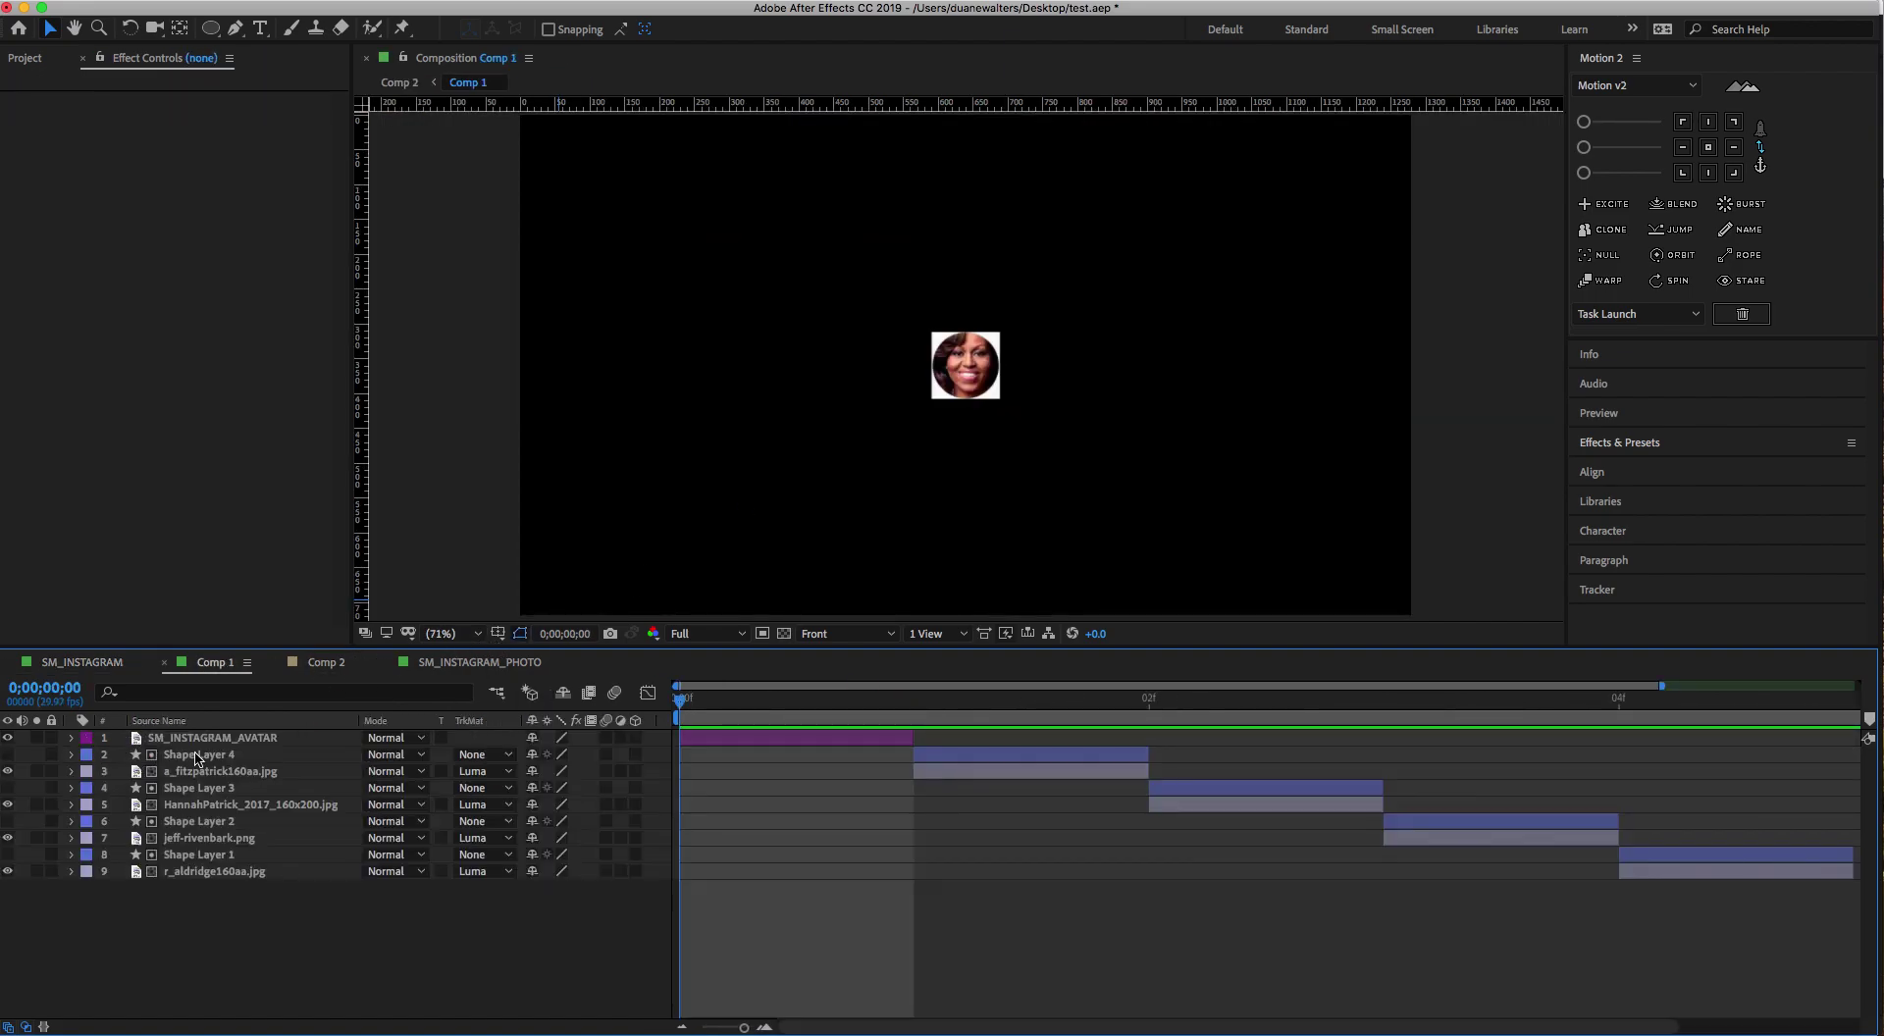
left_click(897, 701)
left_click(1261, 697)
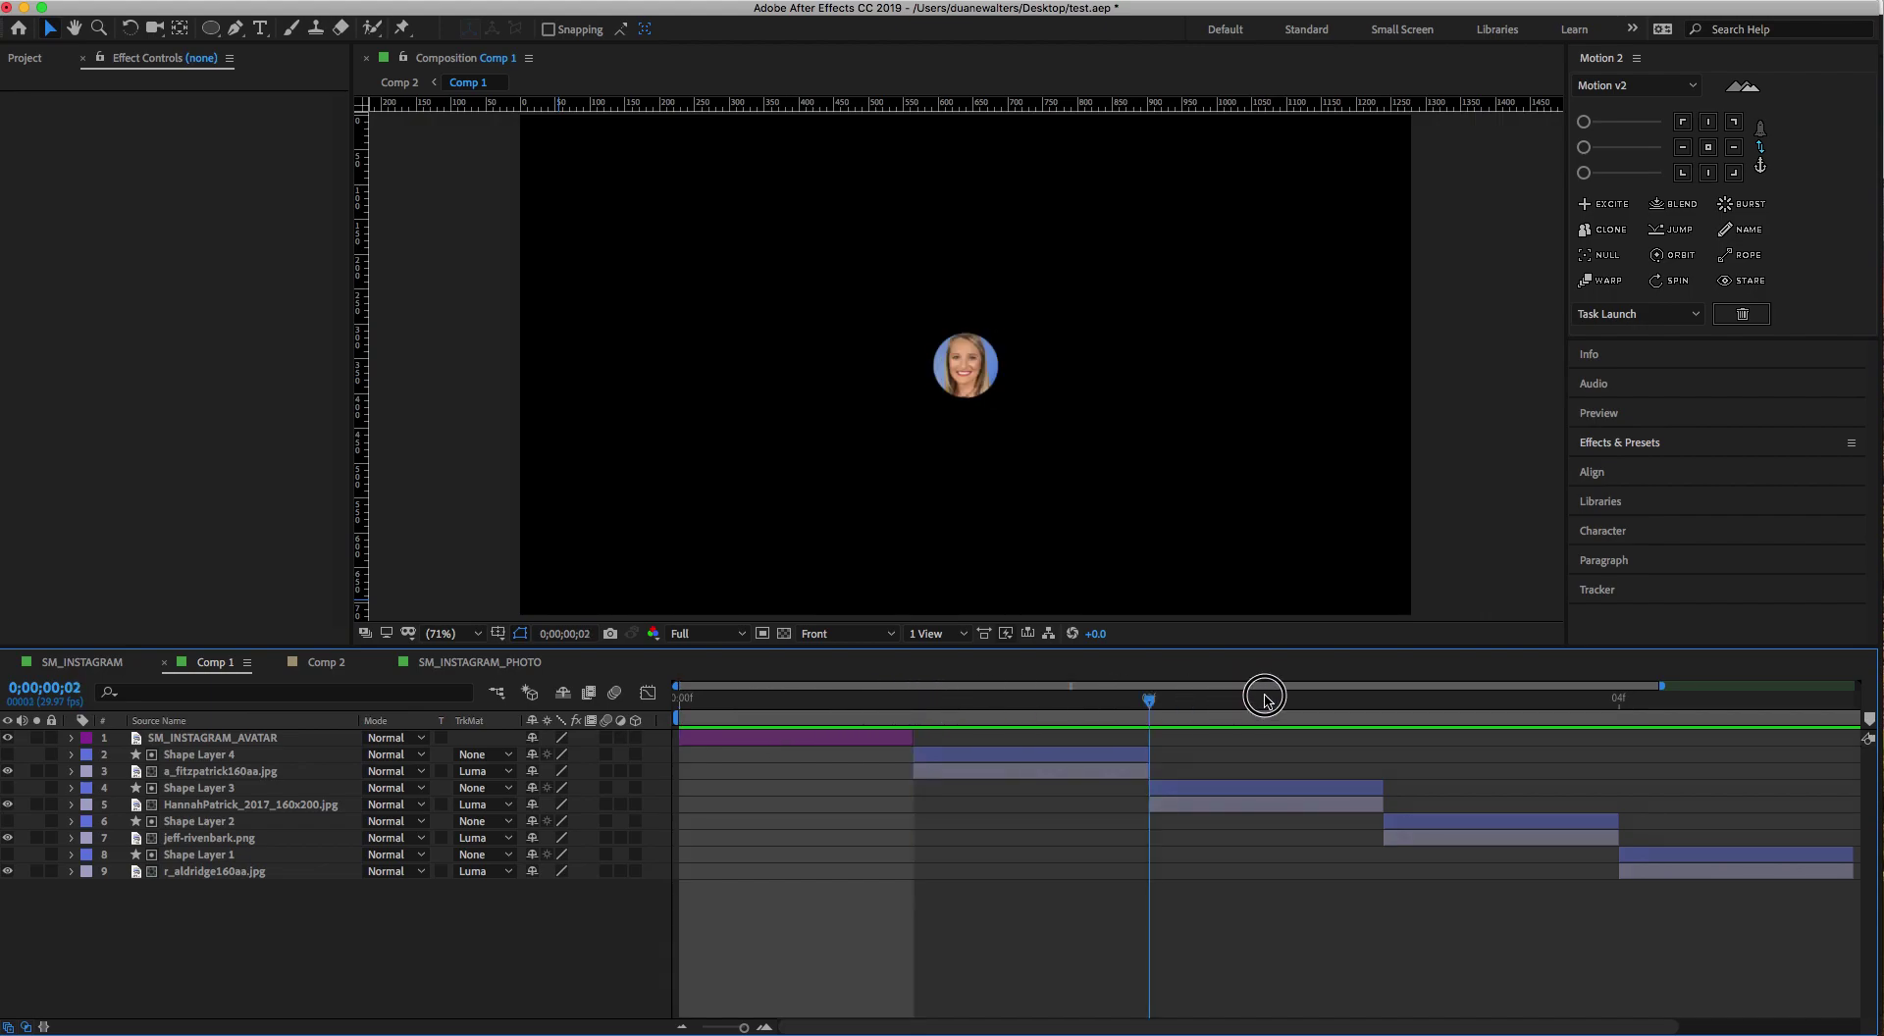
left_click(1420, 699)
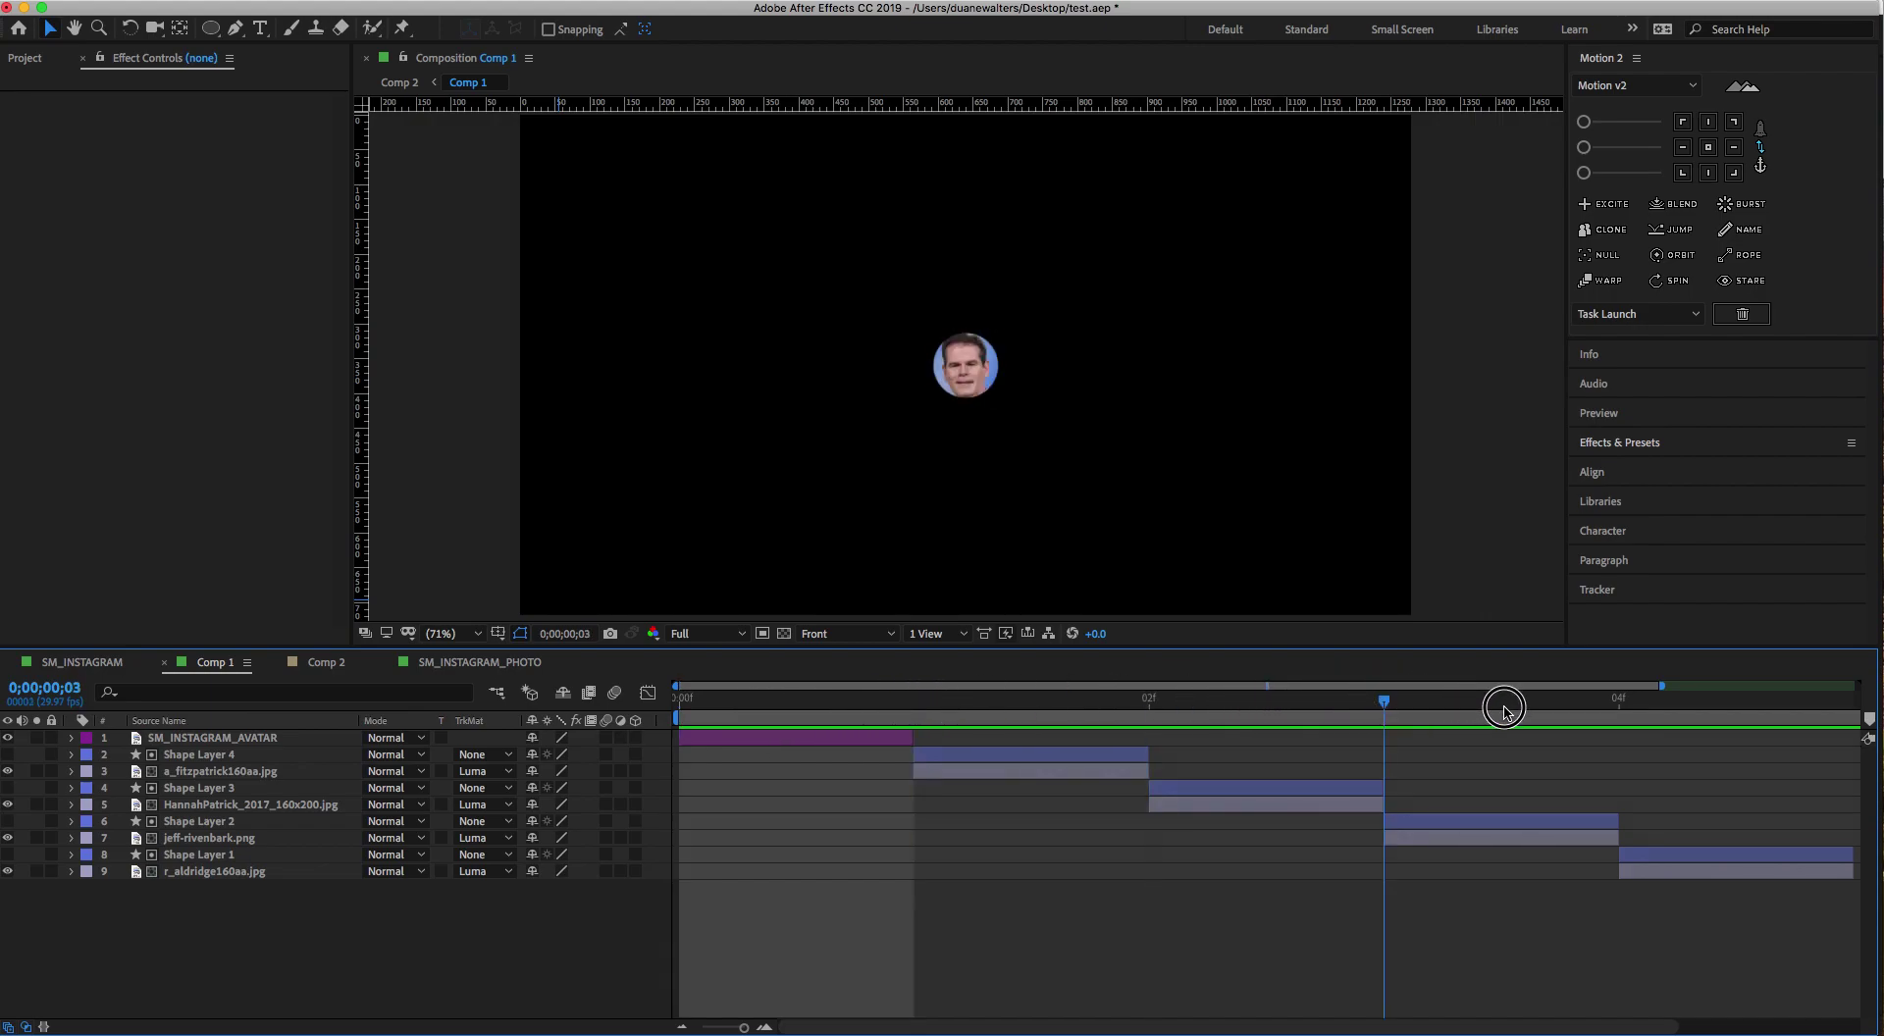
left_click_drag(1501, 707, 770, 714)
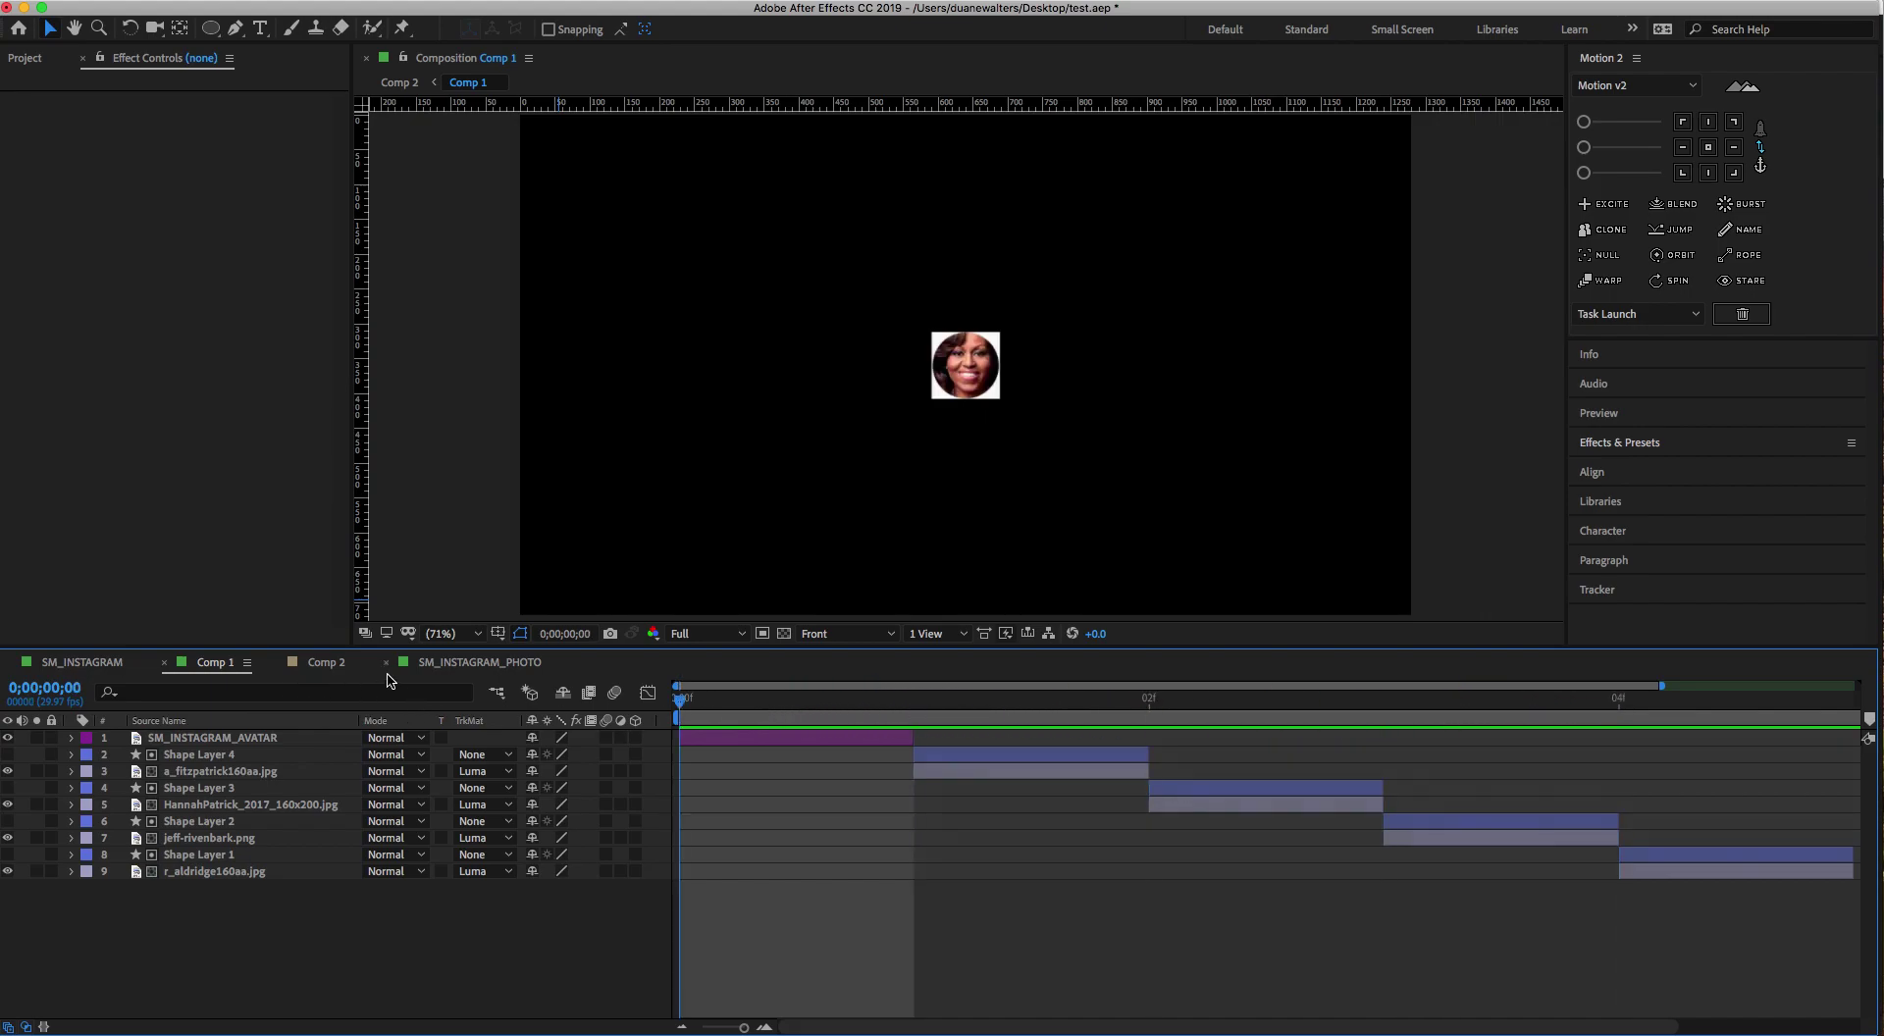
Inspect the heads layer's Time Remap expression and the control layer's Slider, leaving both unchanged
left_click(328, 665)
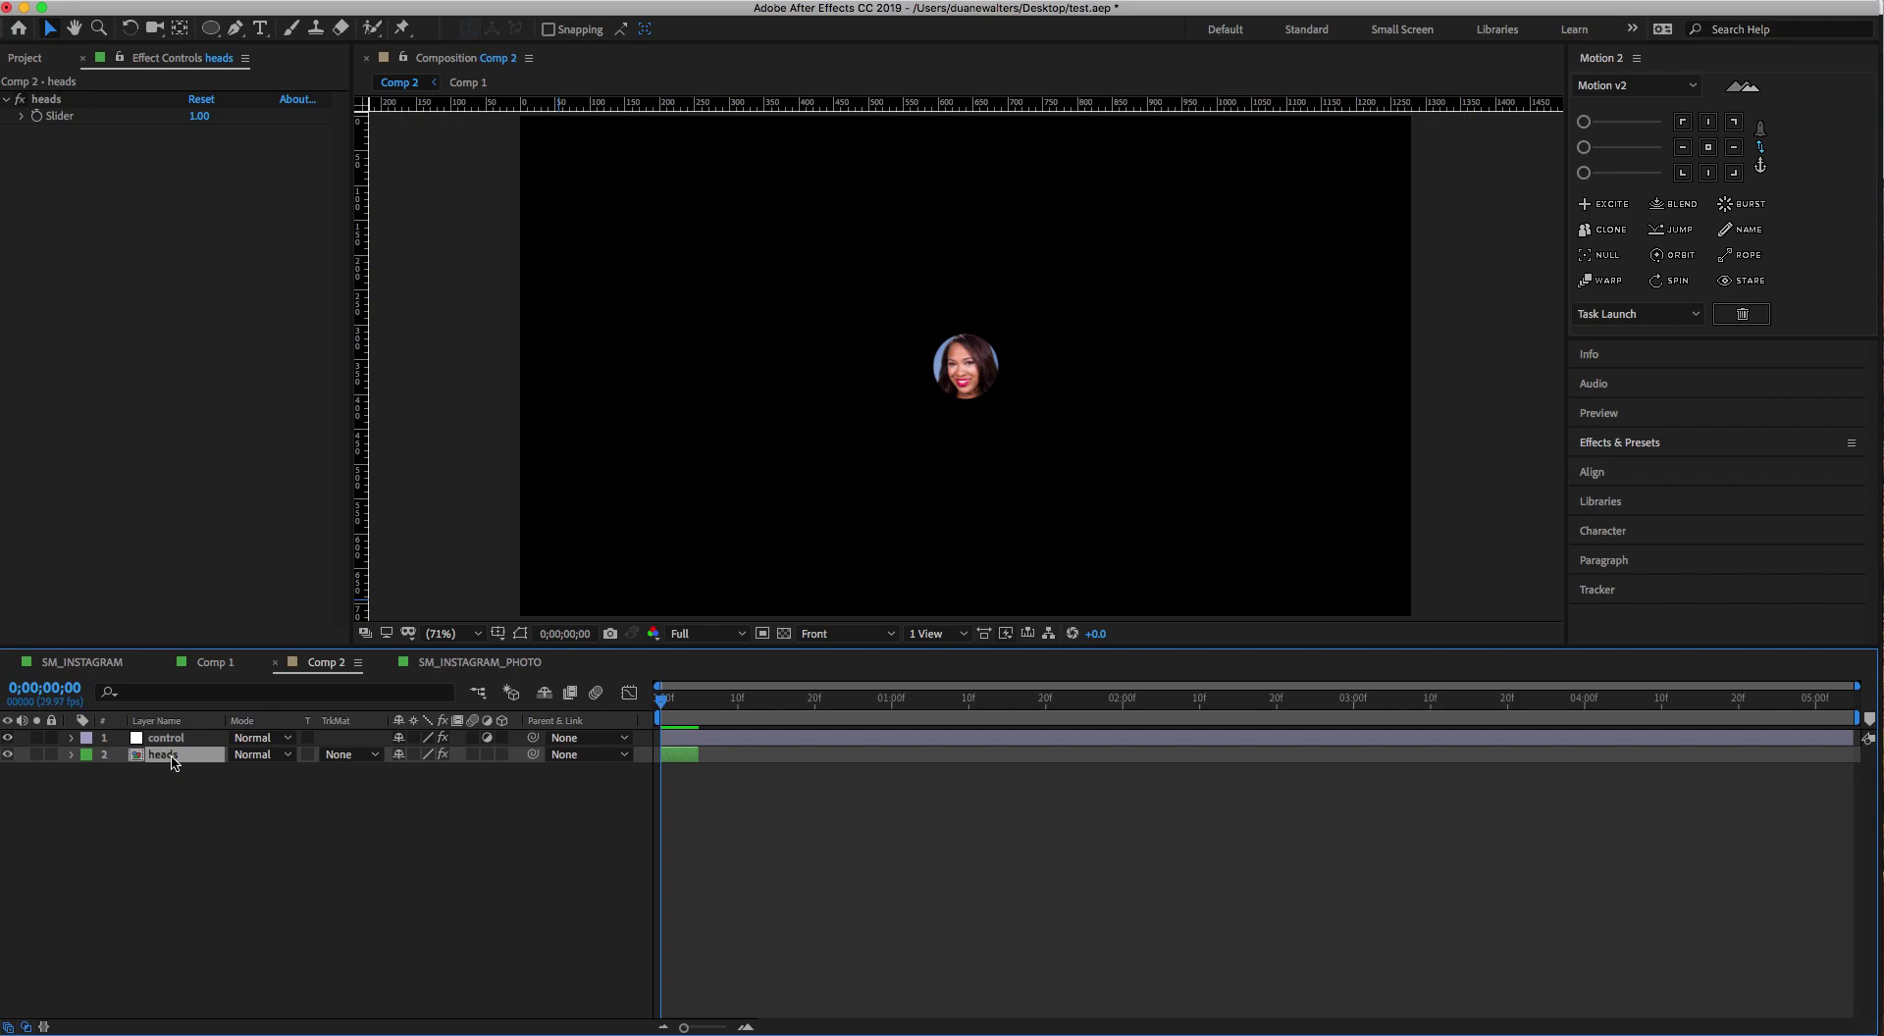
key("super+v")
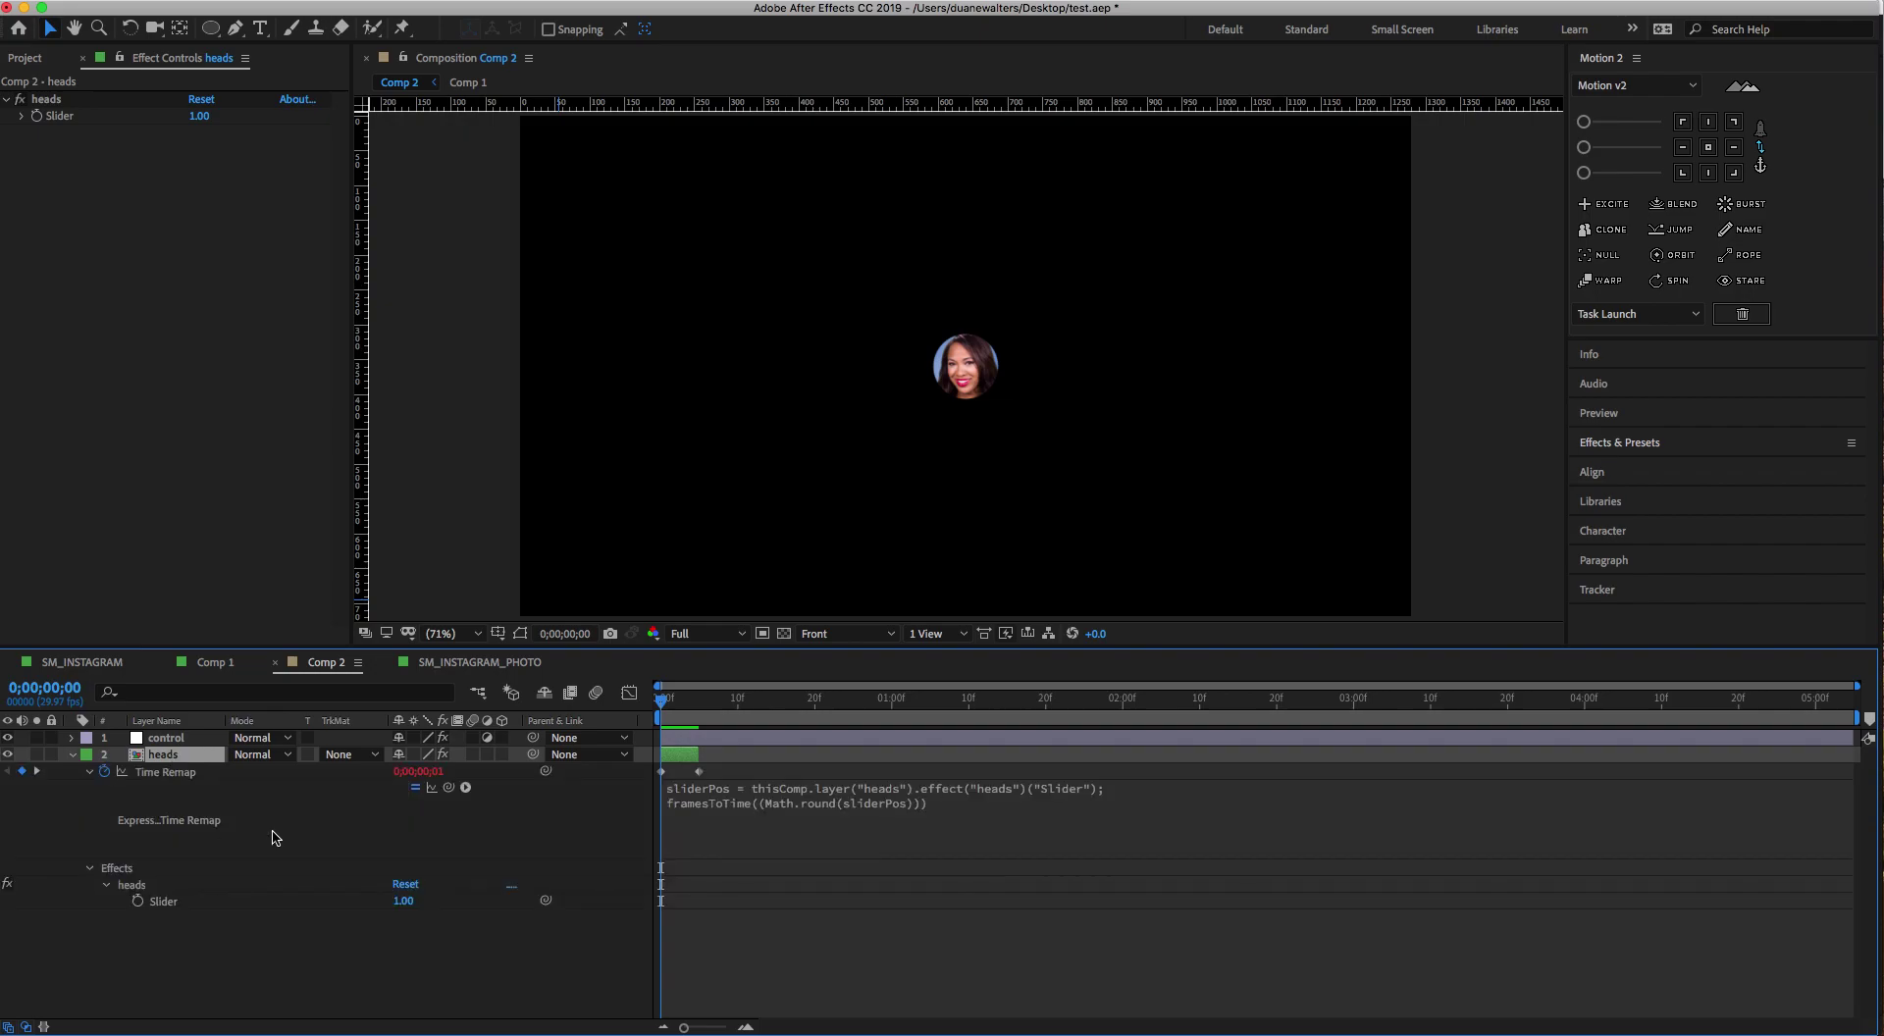
left_click(942, 813)
left_click_drag(938, 803, 668, 787)
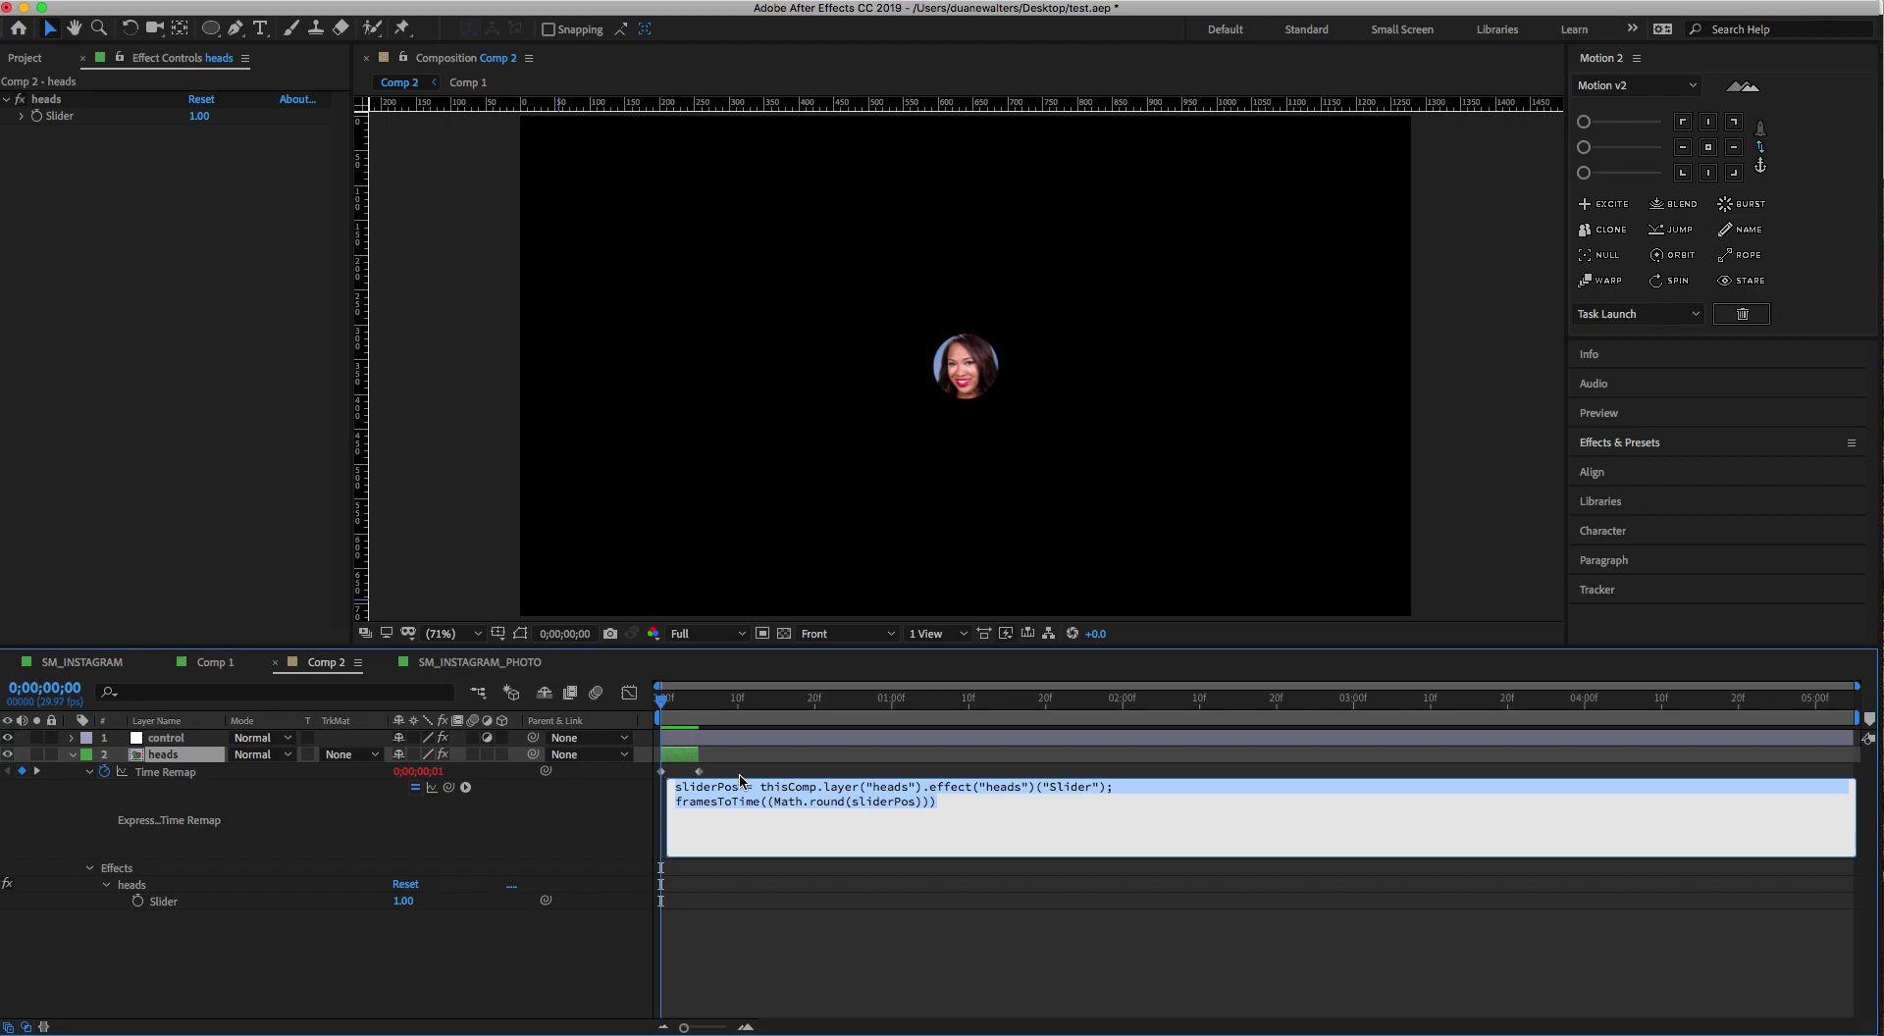
left_click(181, 742)
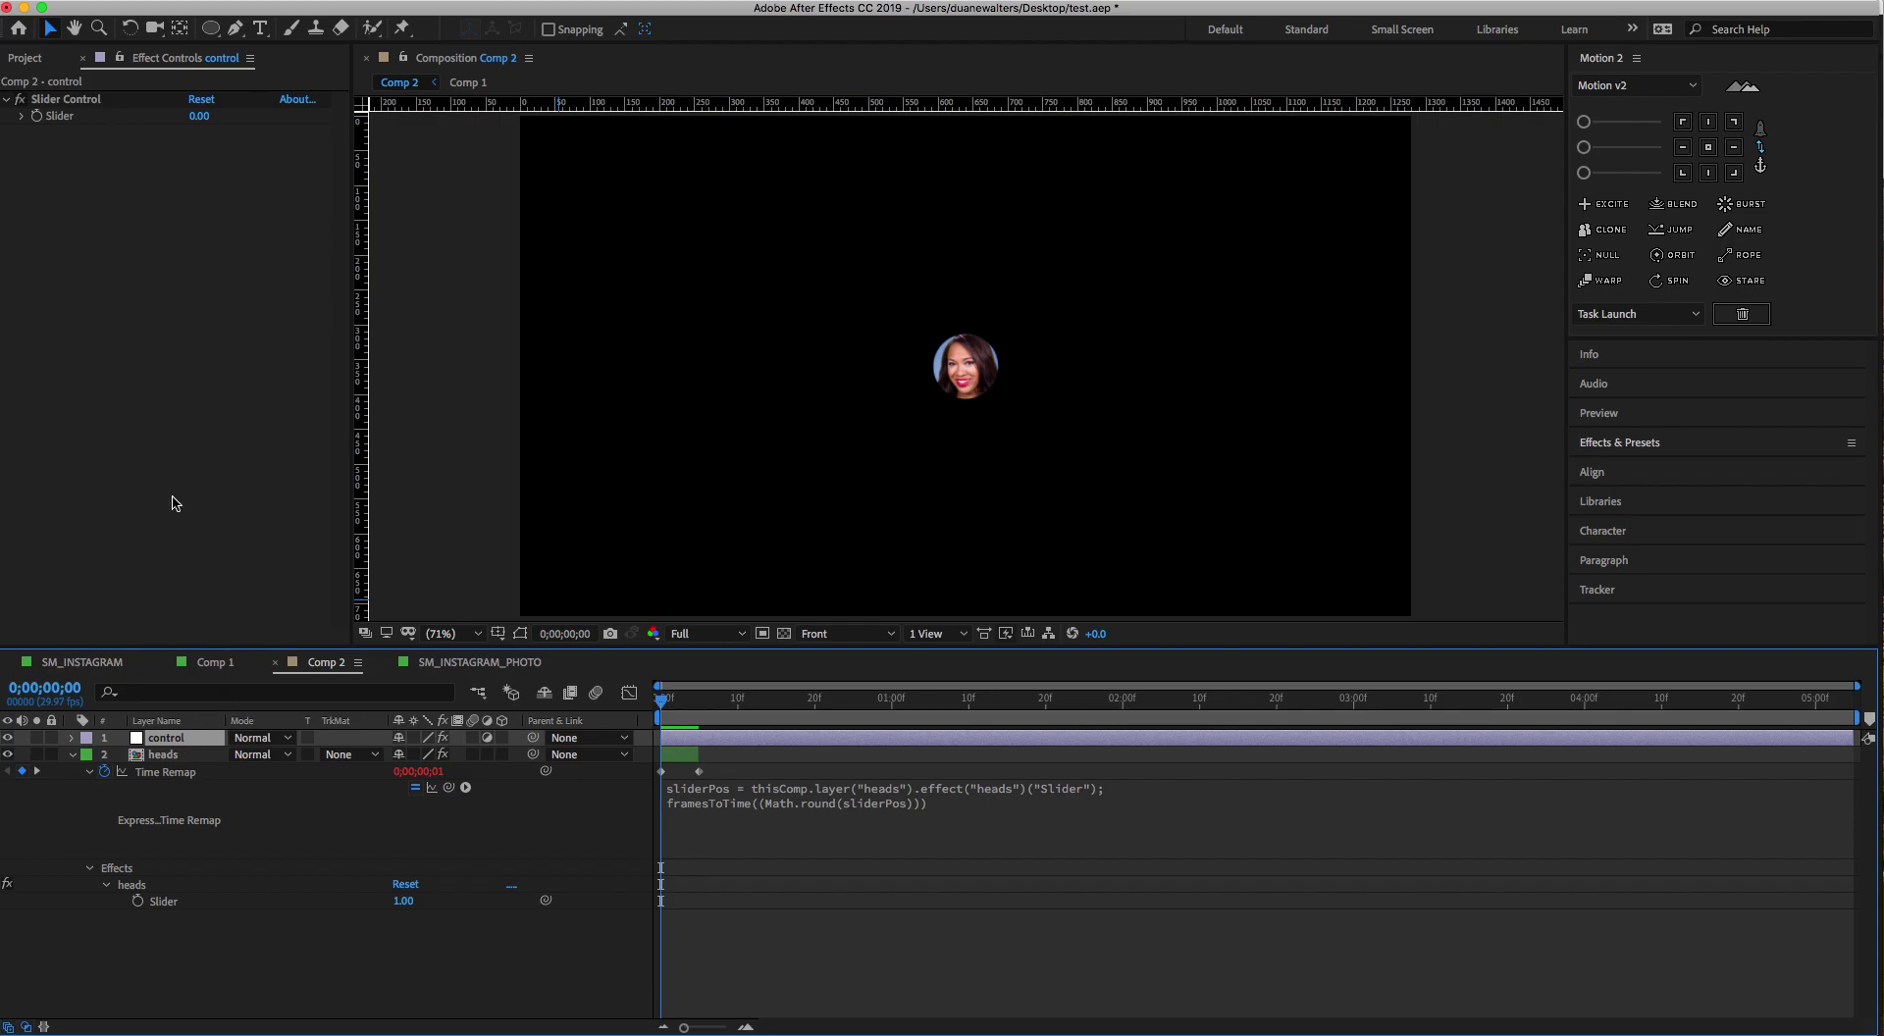
left_click(1000, 791)
left_click(523, 834)
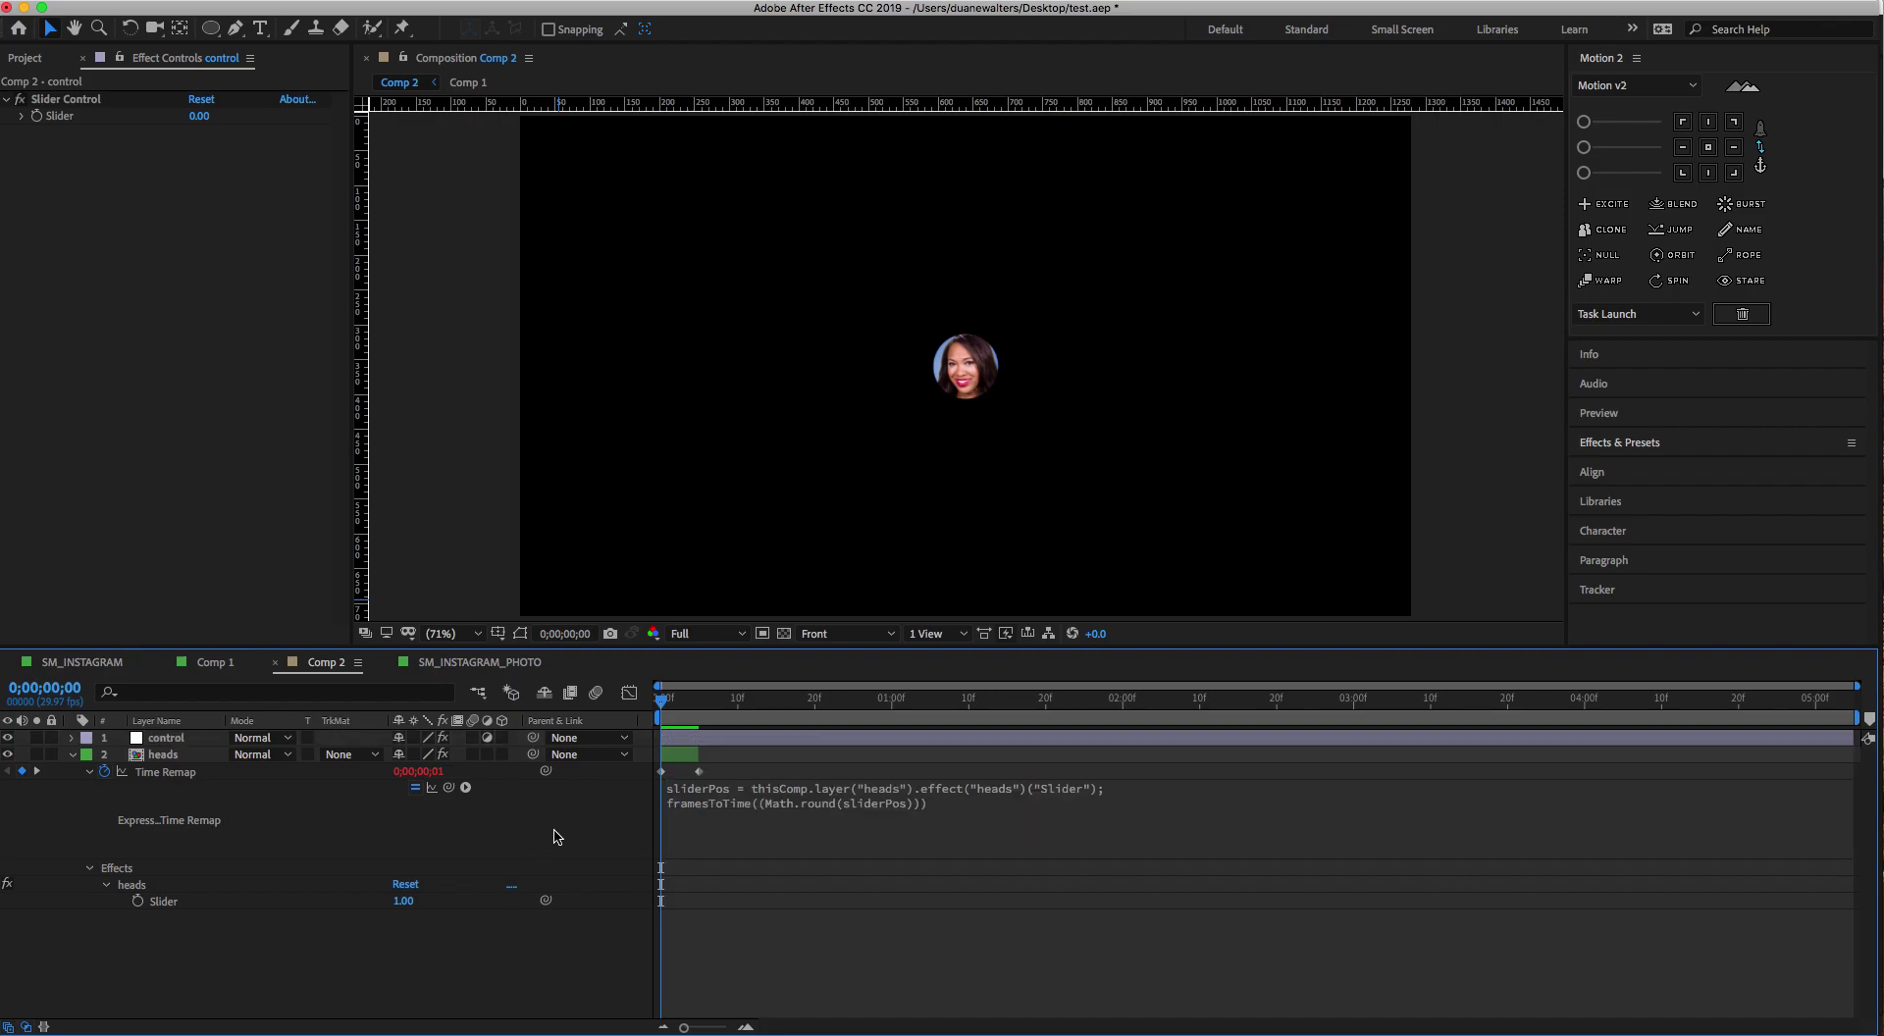
left_click(71, 754)
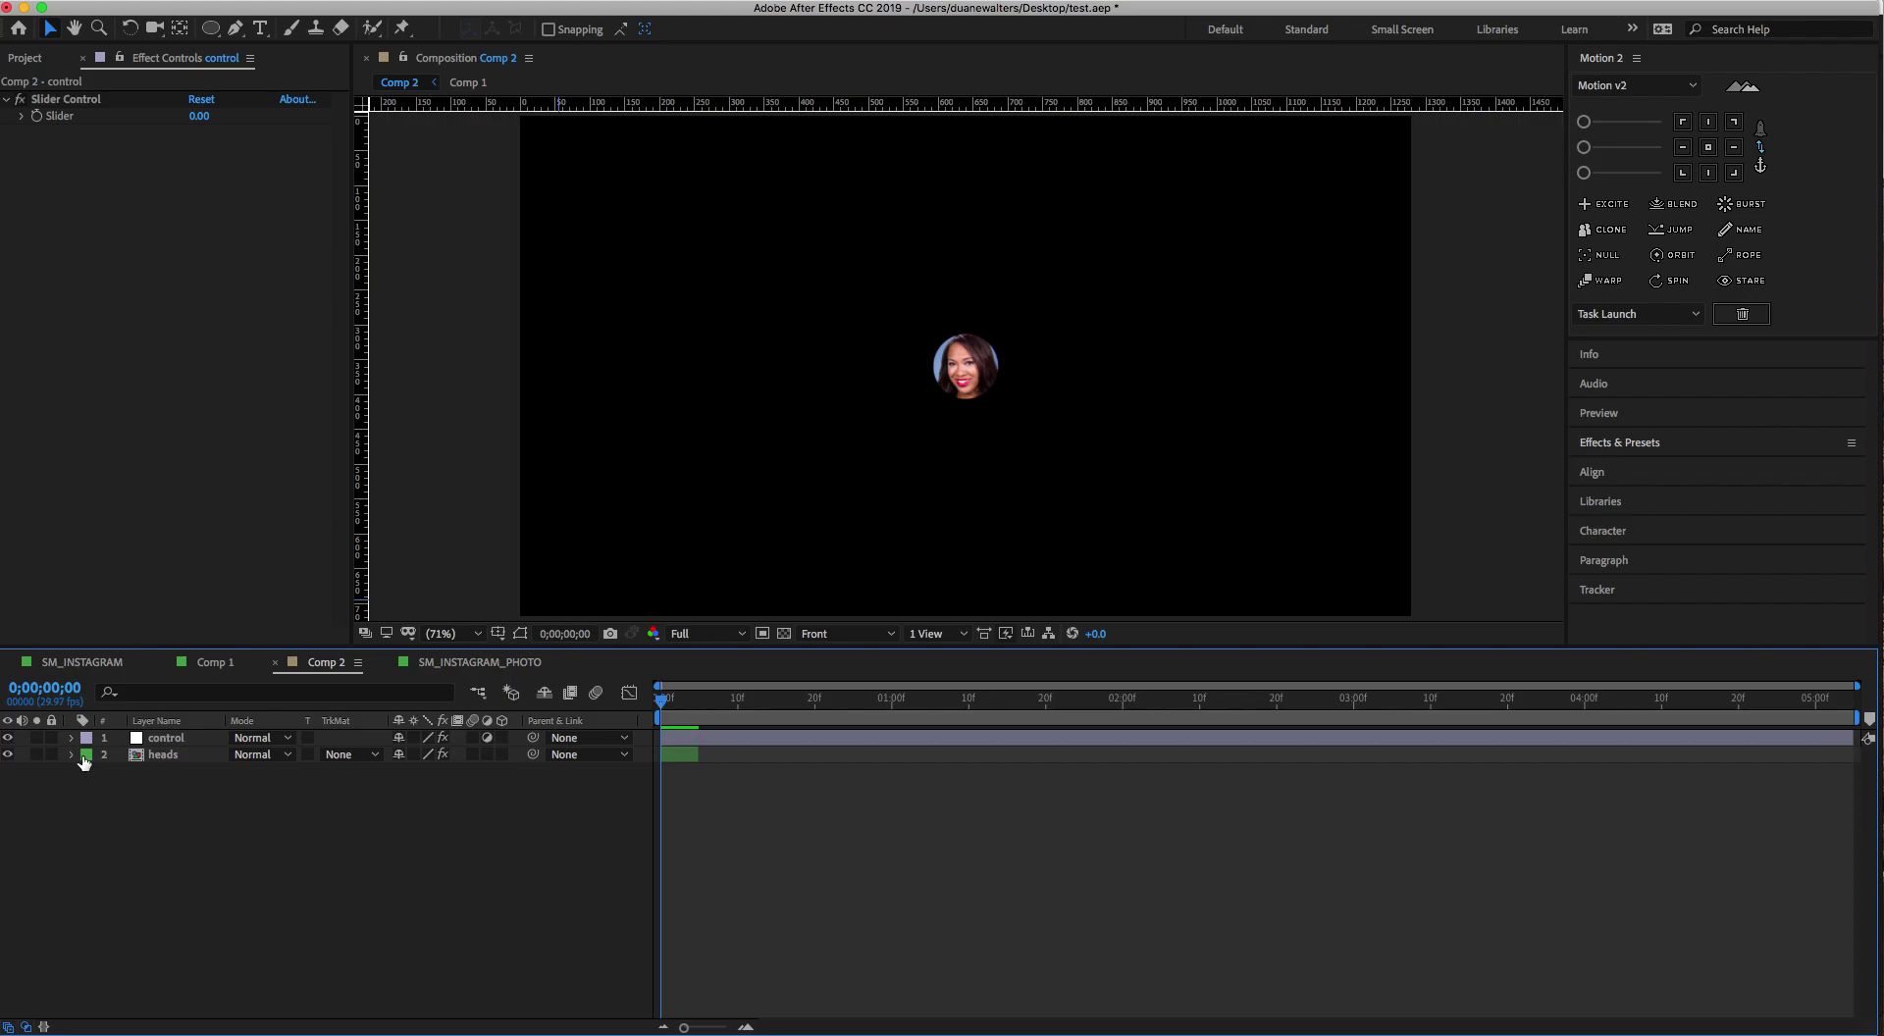
Open the SM_INSTAGRAM_PHOTO precomp and scrub through its alternate photos
left_click(83, 663)
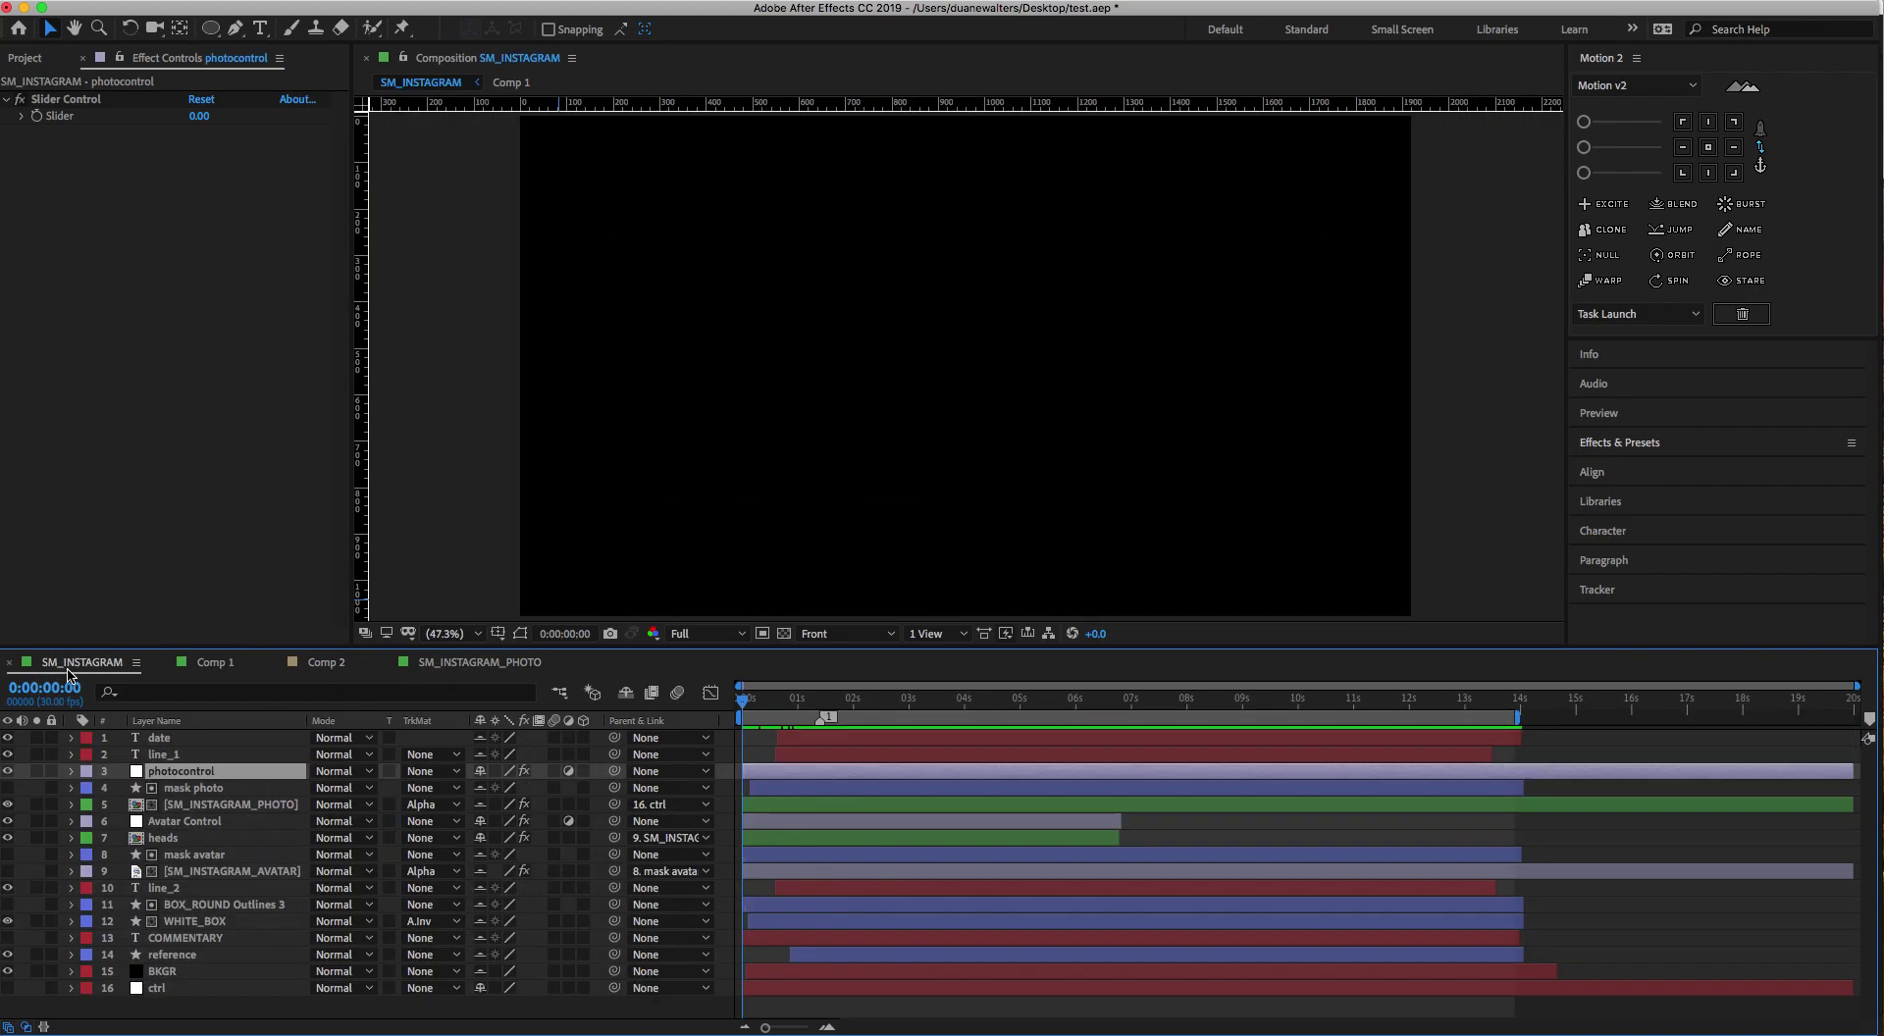
left_click(819, 704)
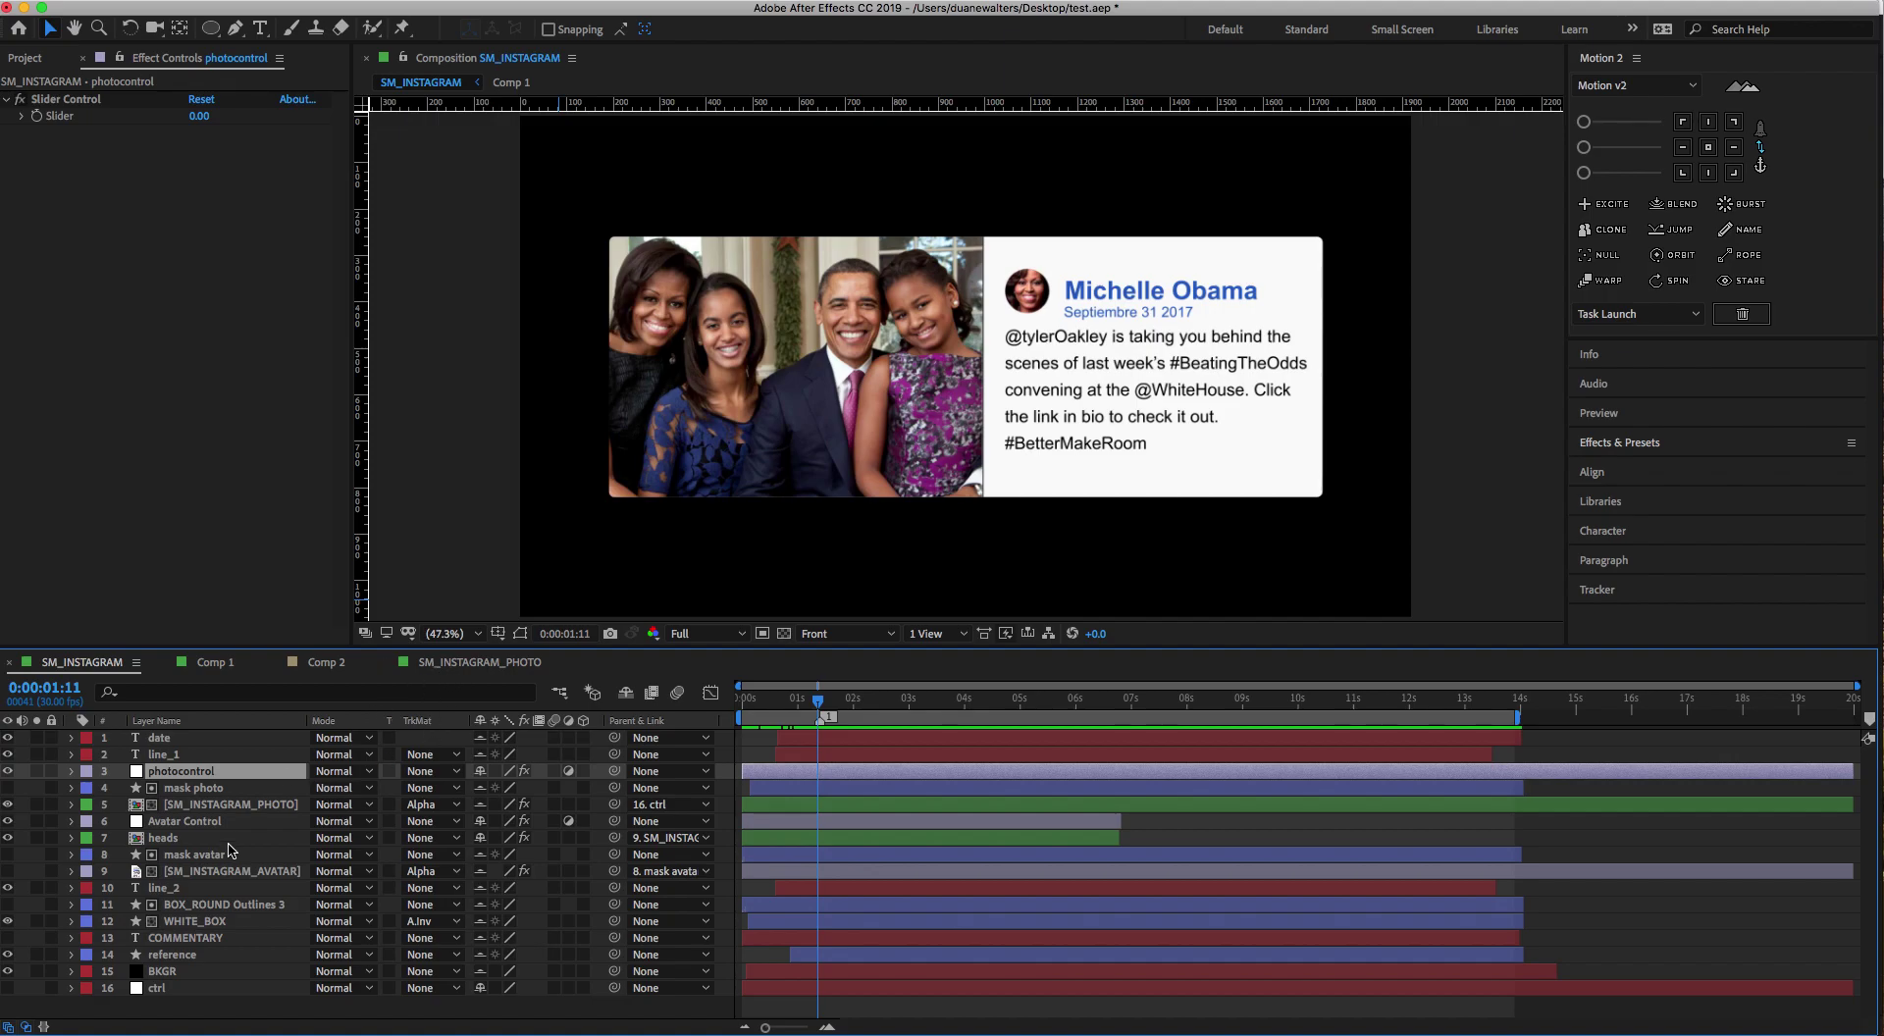
left_click(184, 806)
left_click(441, 666)
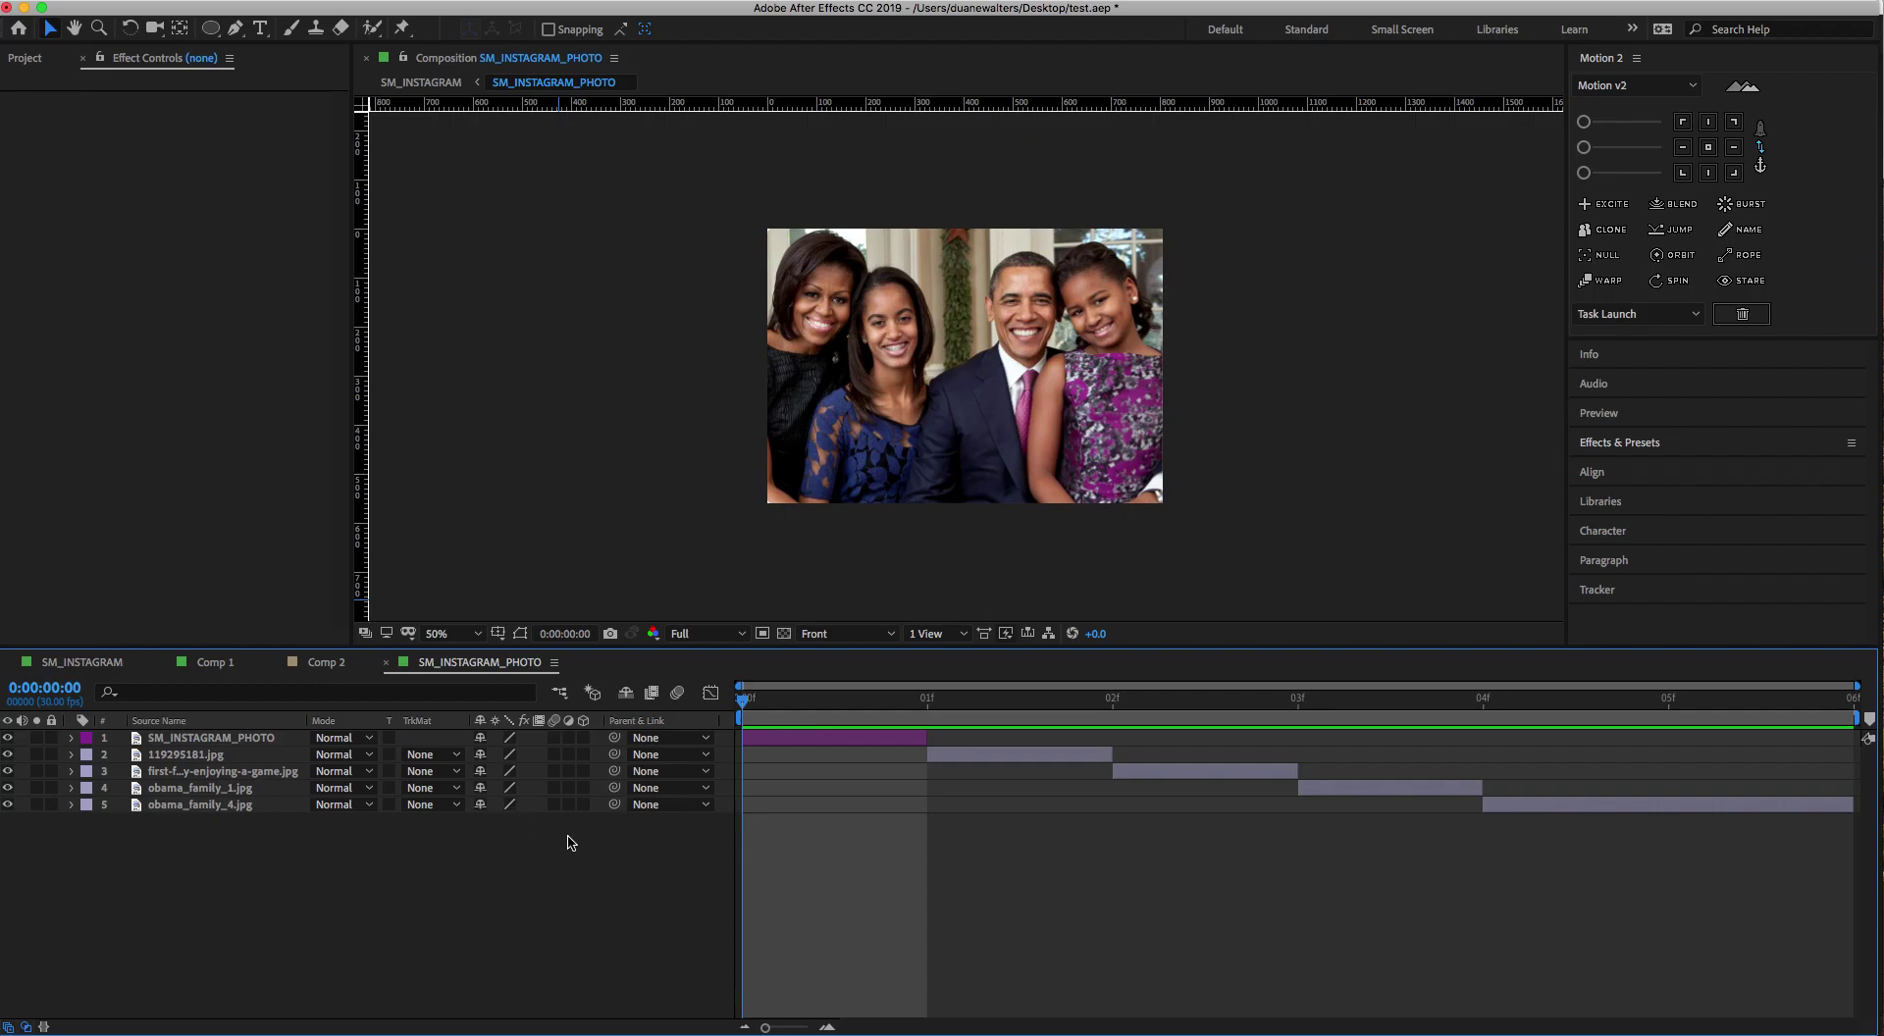
left_click_drag(747, 714, 1585, 736)
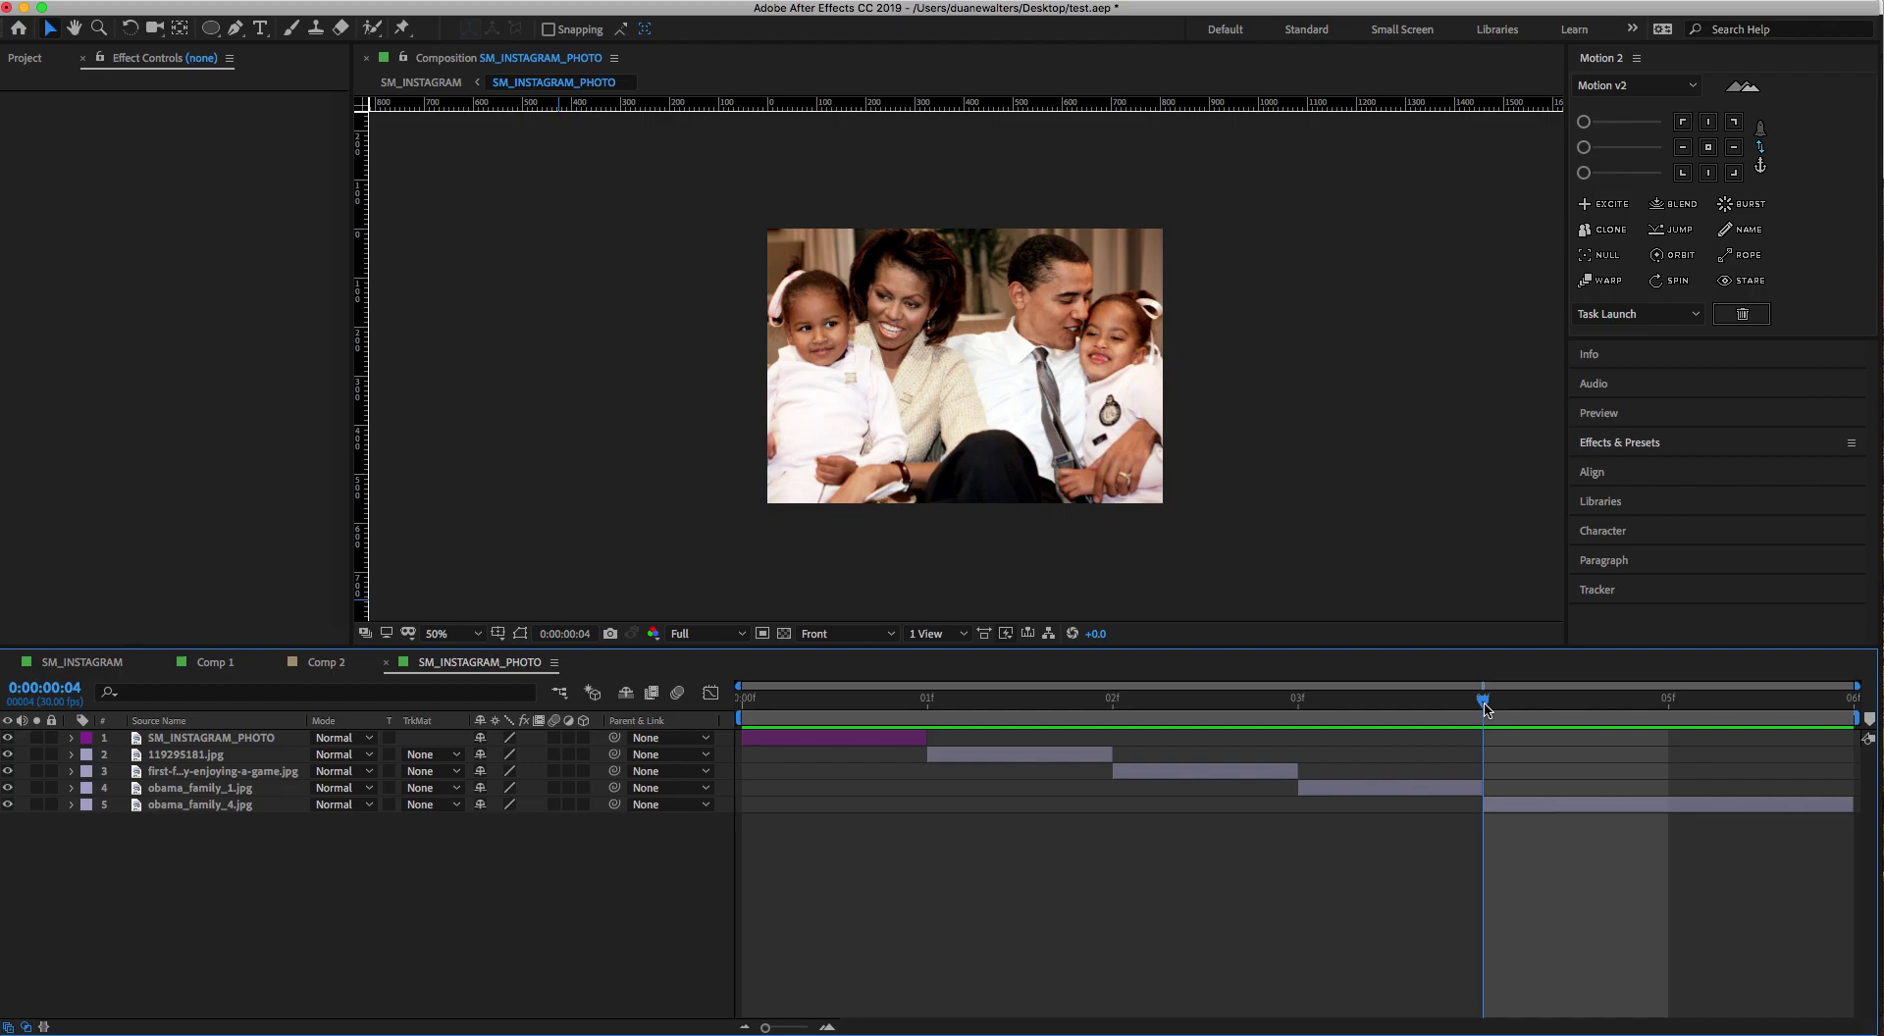
mouse_move(1484, 706)
left_mouse_down()
mouse_move(730, 701)
mouse_move(1545, 713)
mouse_move(761, 713)
left_mouse_up()
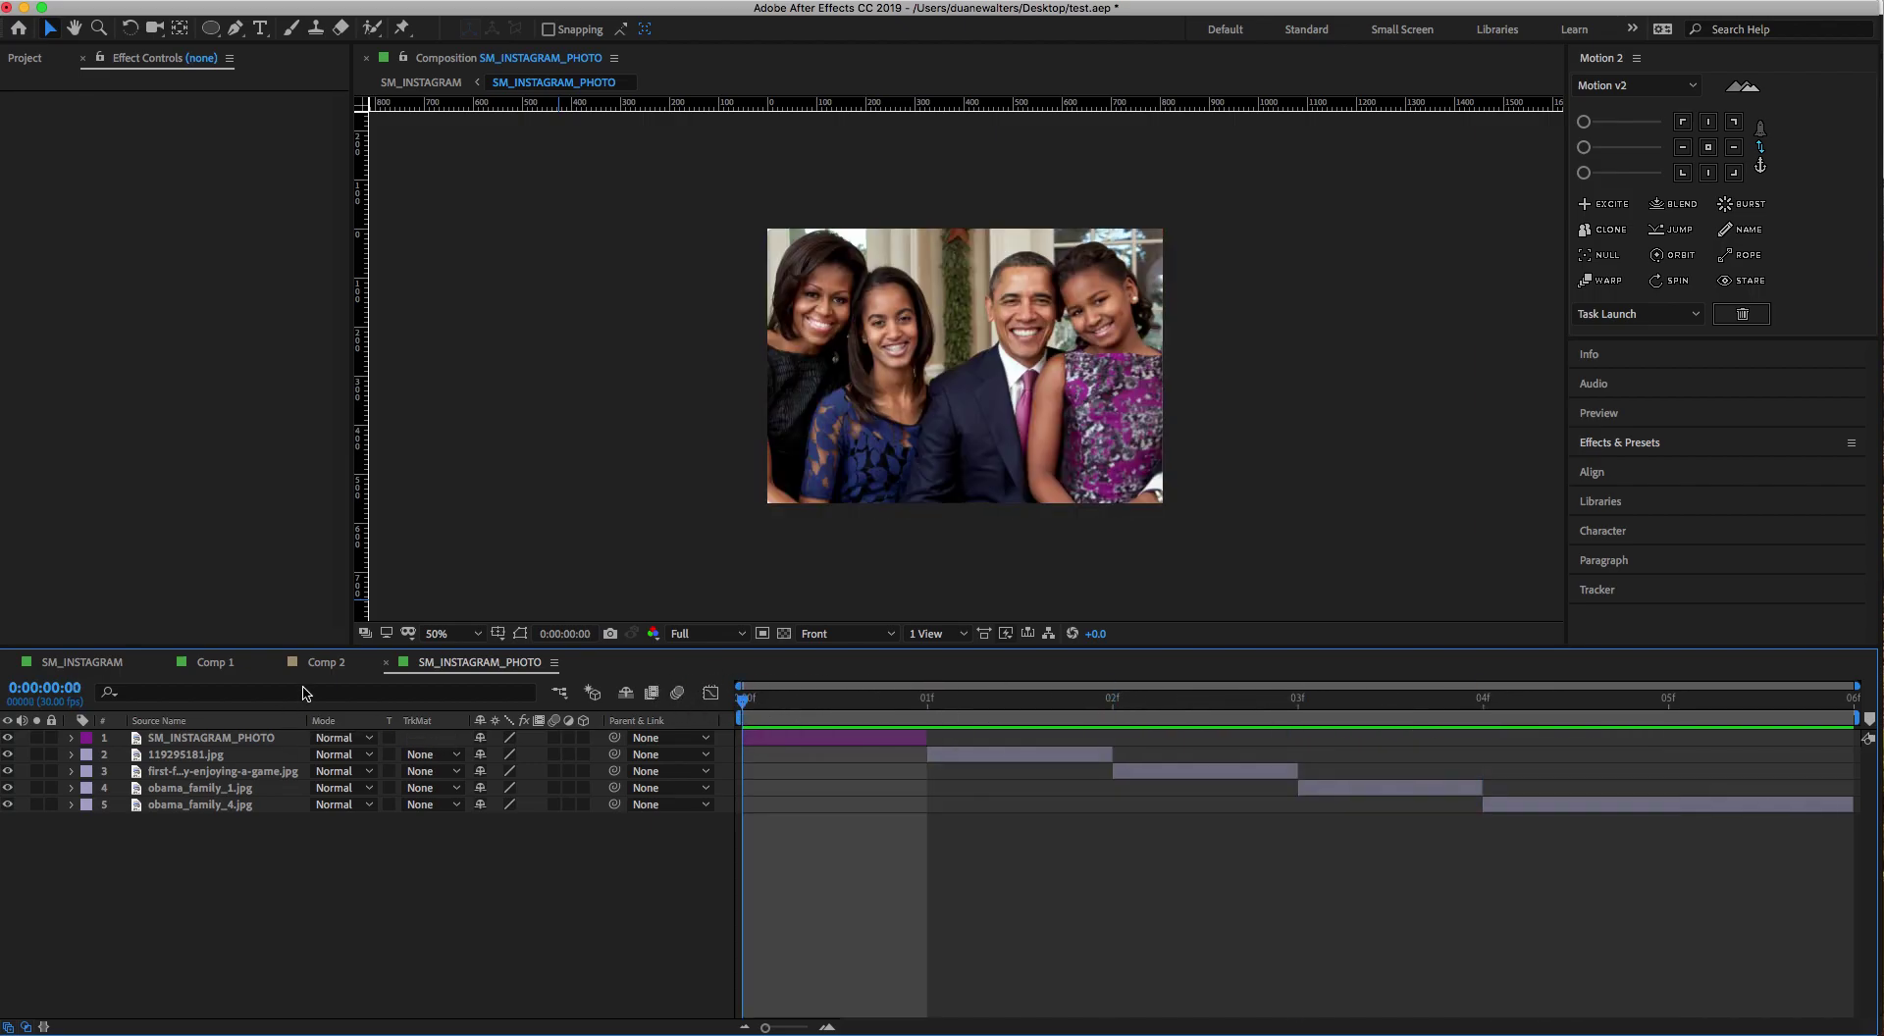
left_click(105, 668)
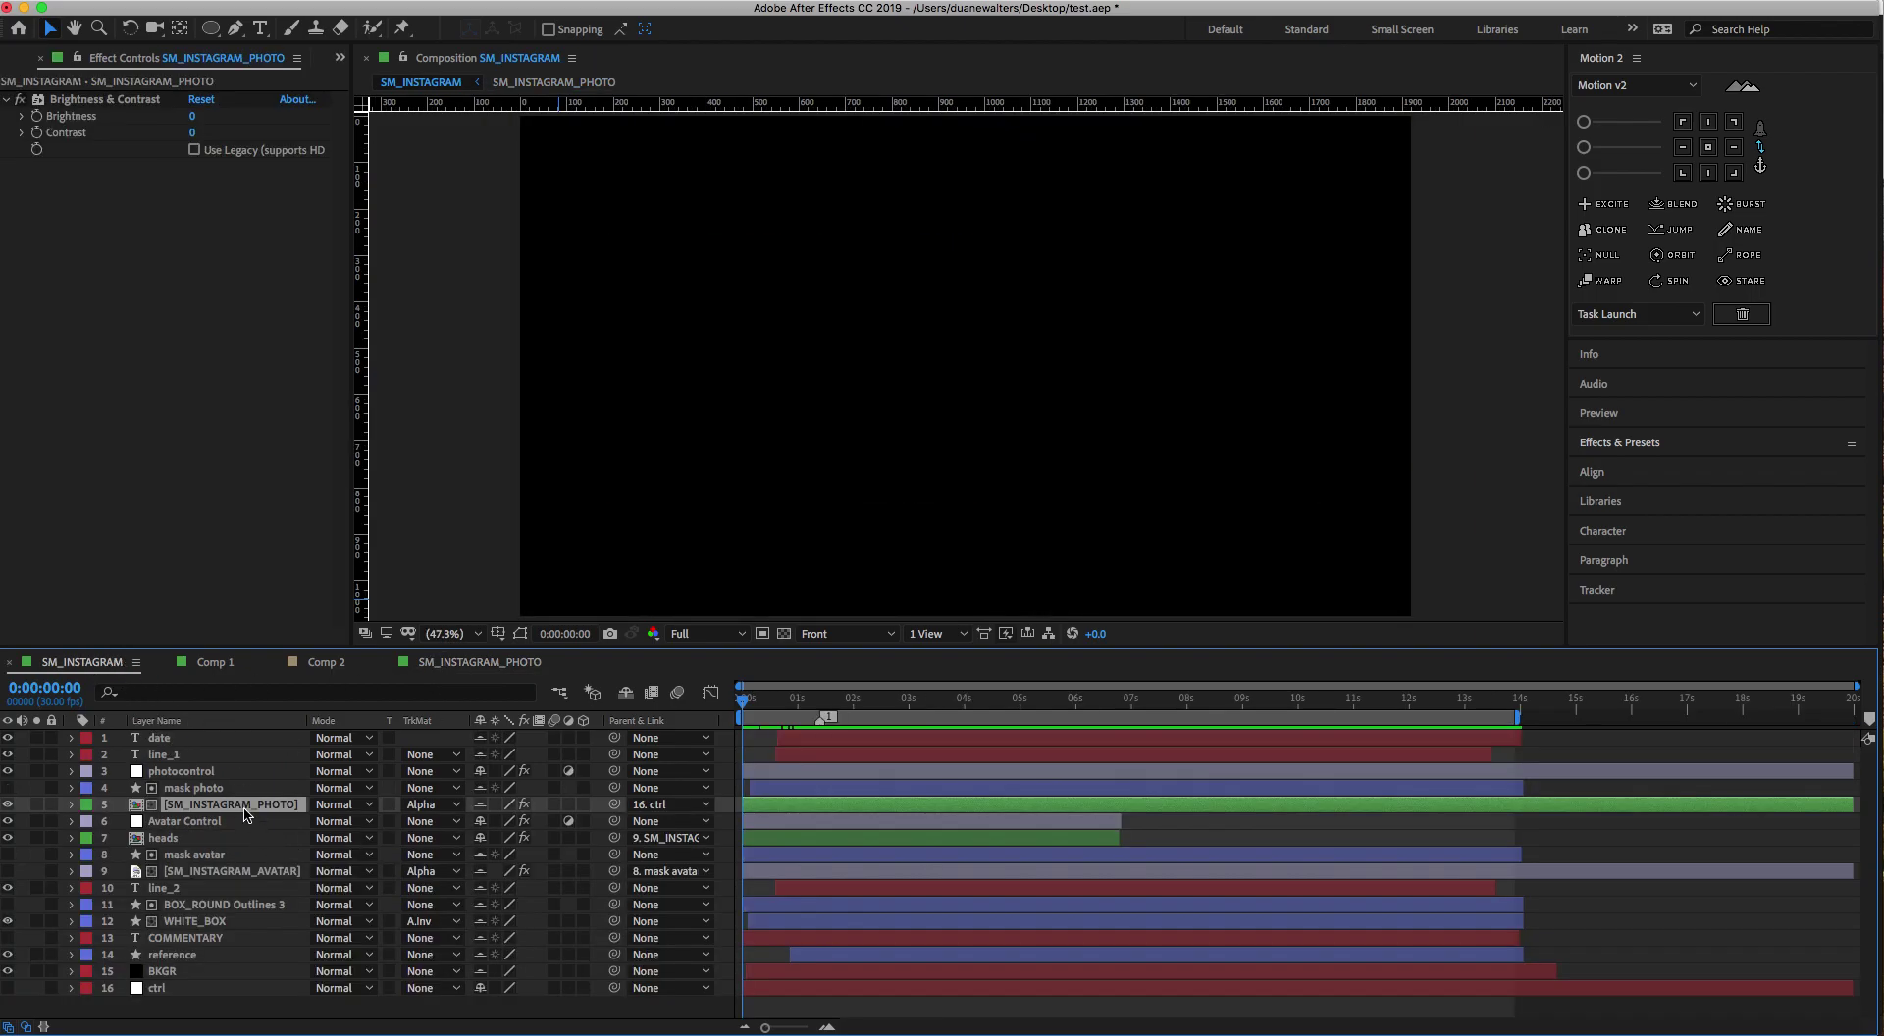
Inspect the photo layer's framesToTime(Math.round(sliderPos)) Time Remap expression without changing it
key("e")
key("e")
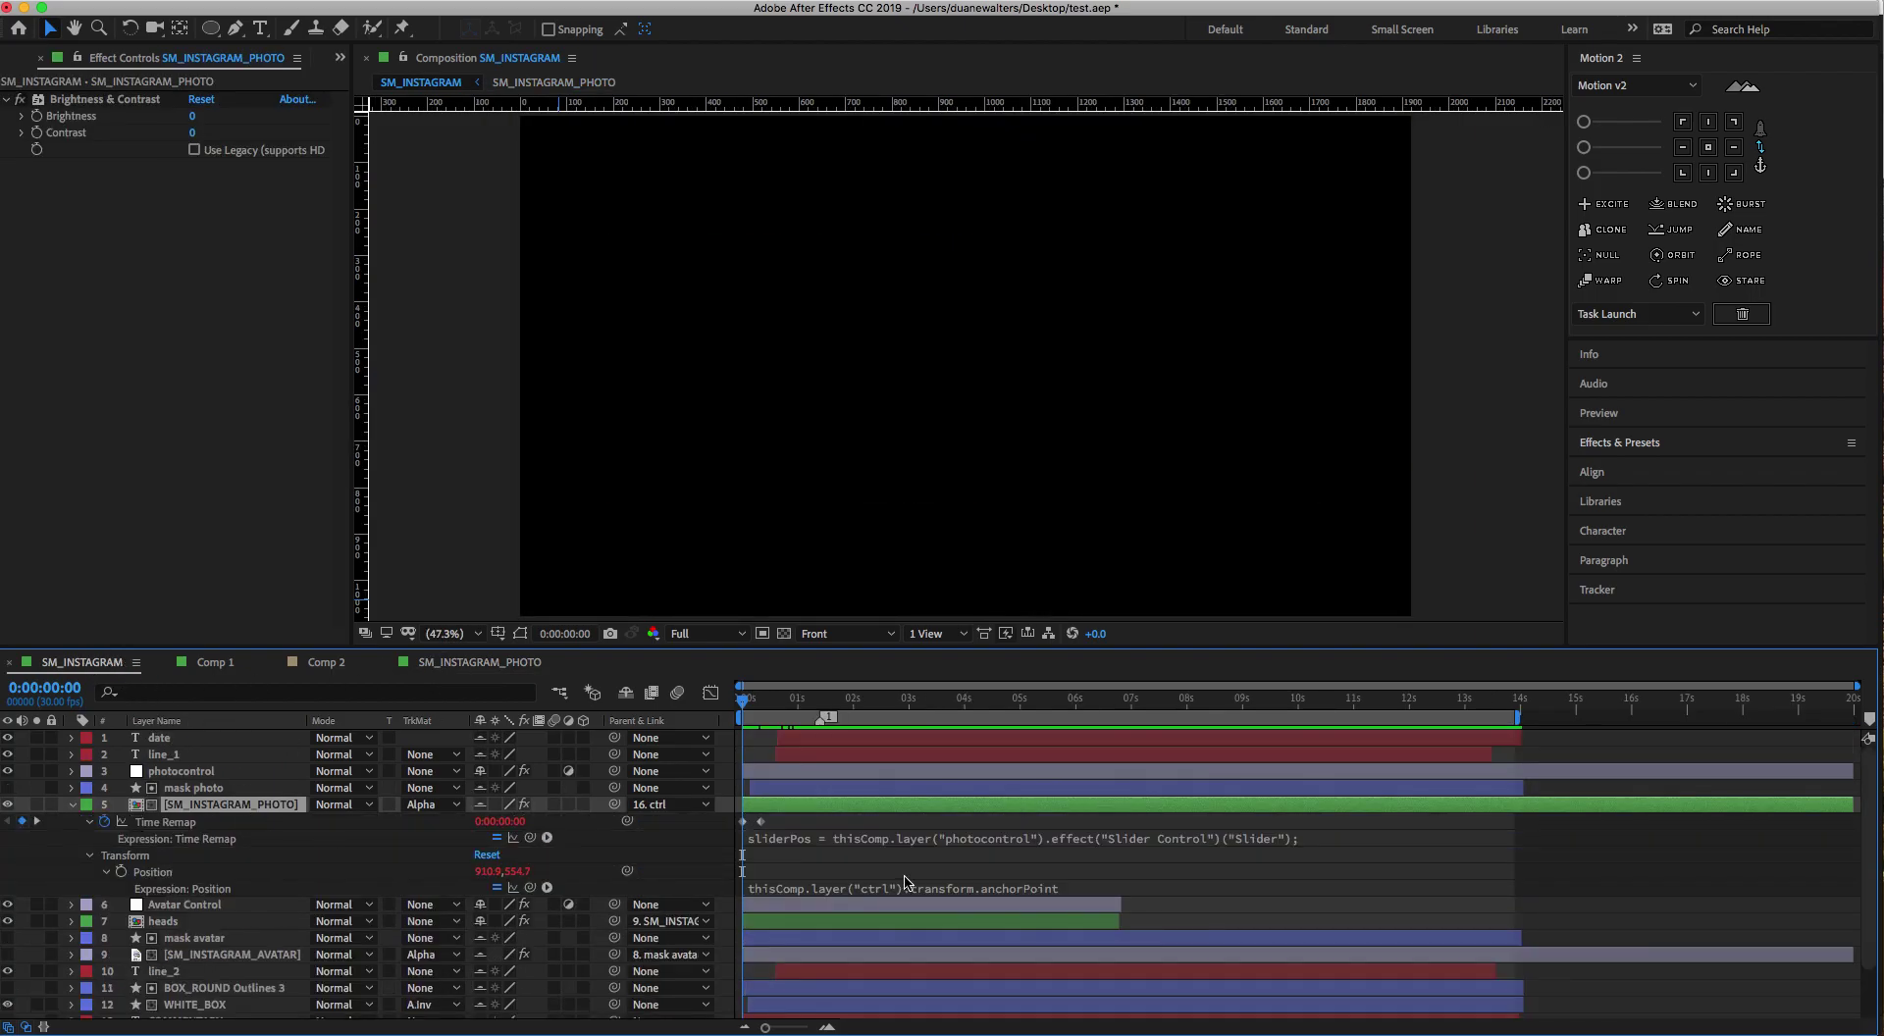
left_click(947, 849)
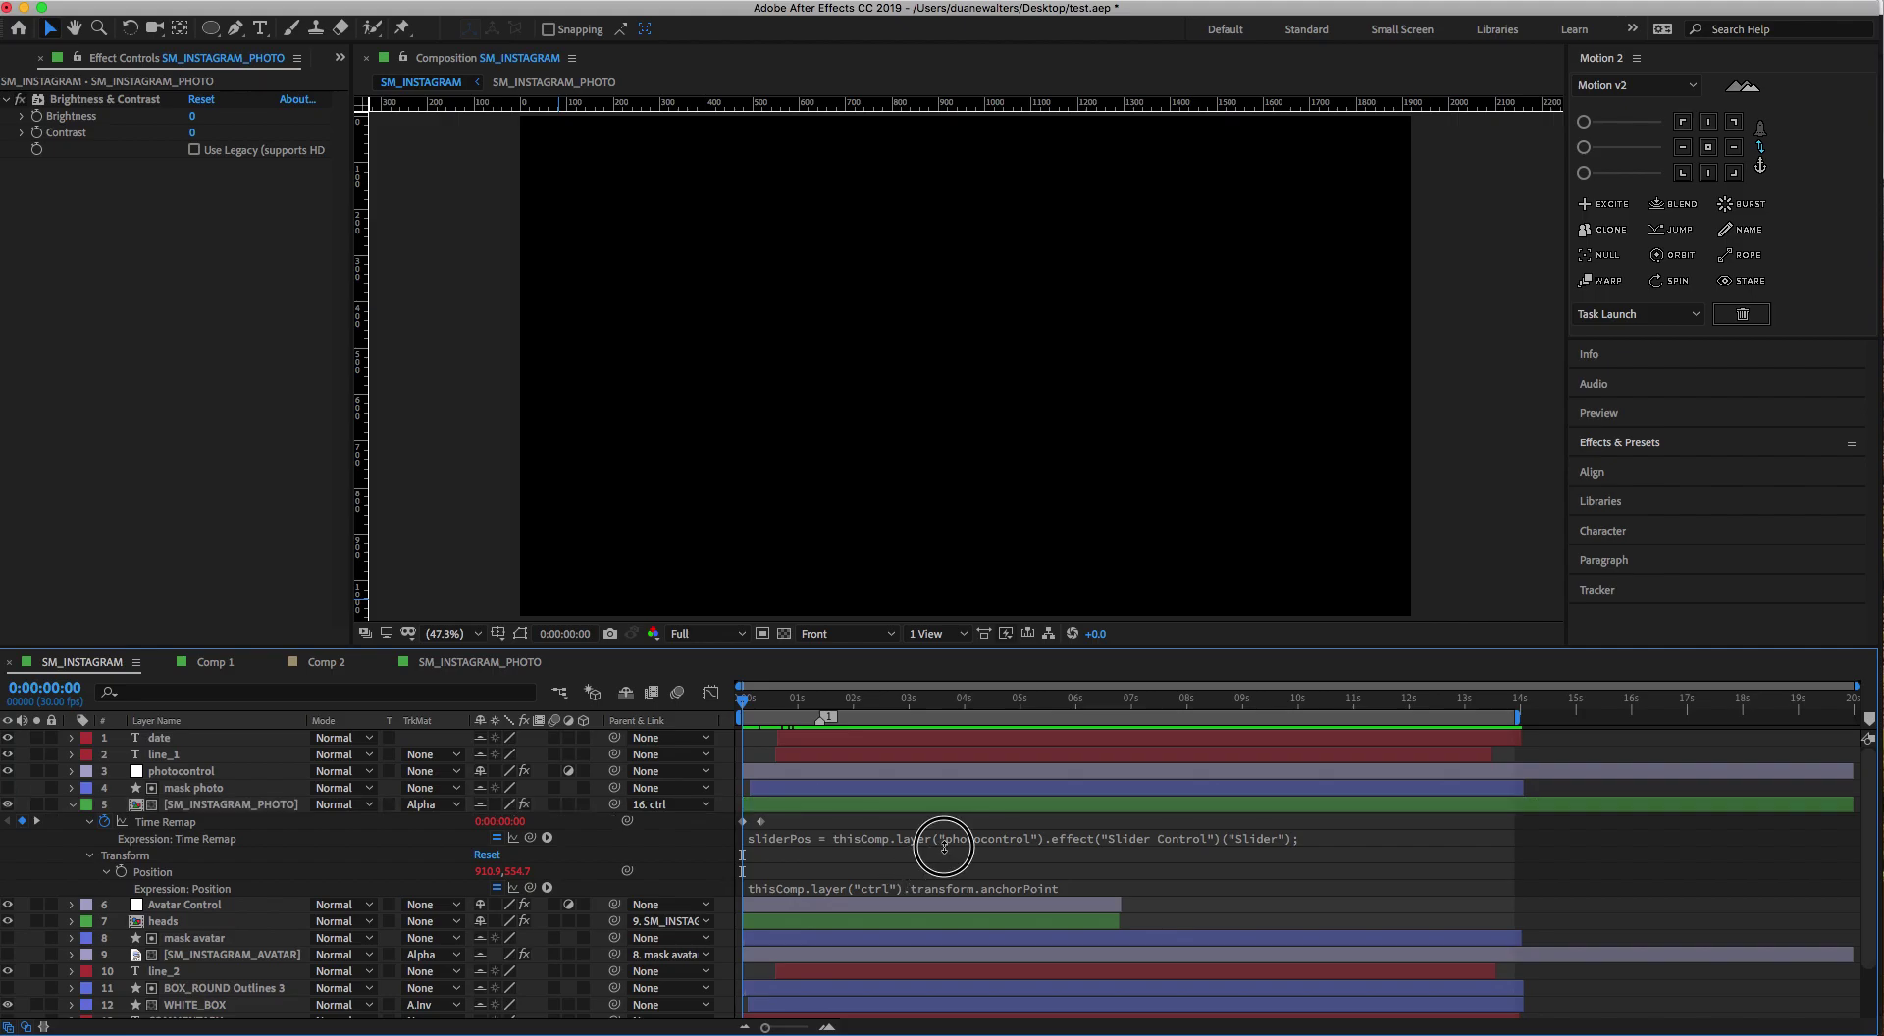
left_click(1001, 850)
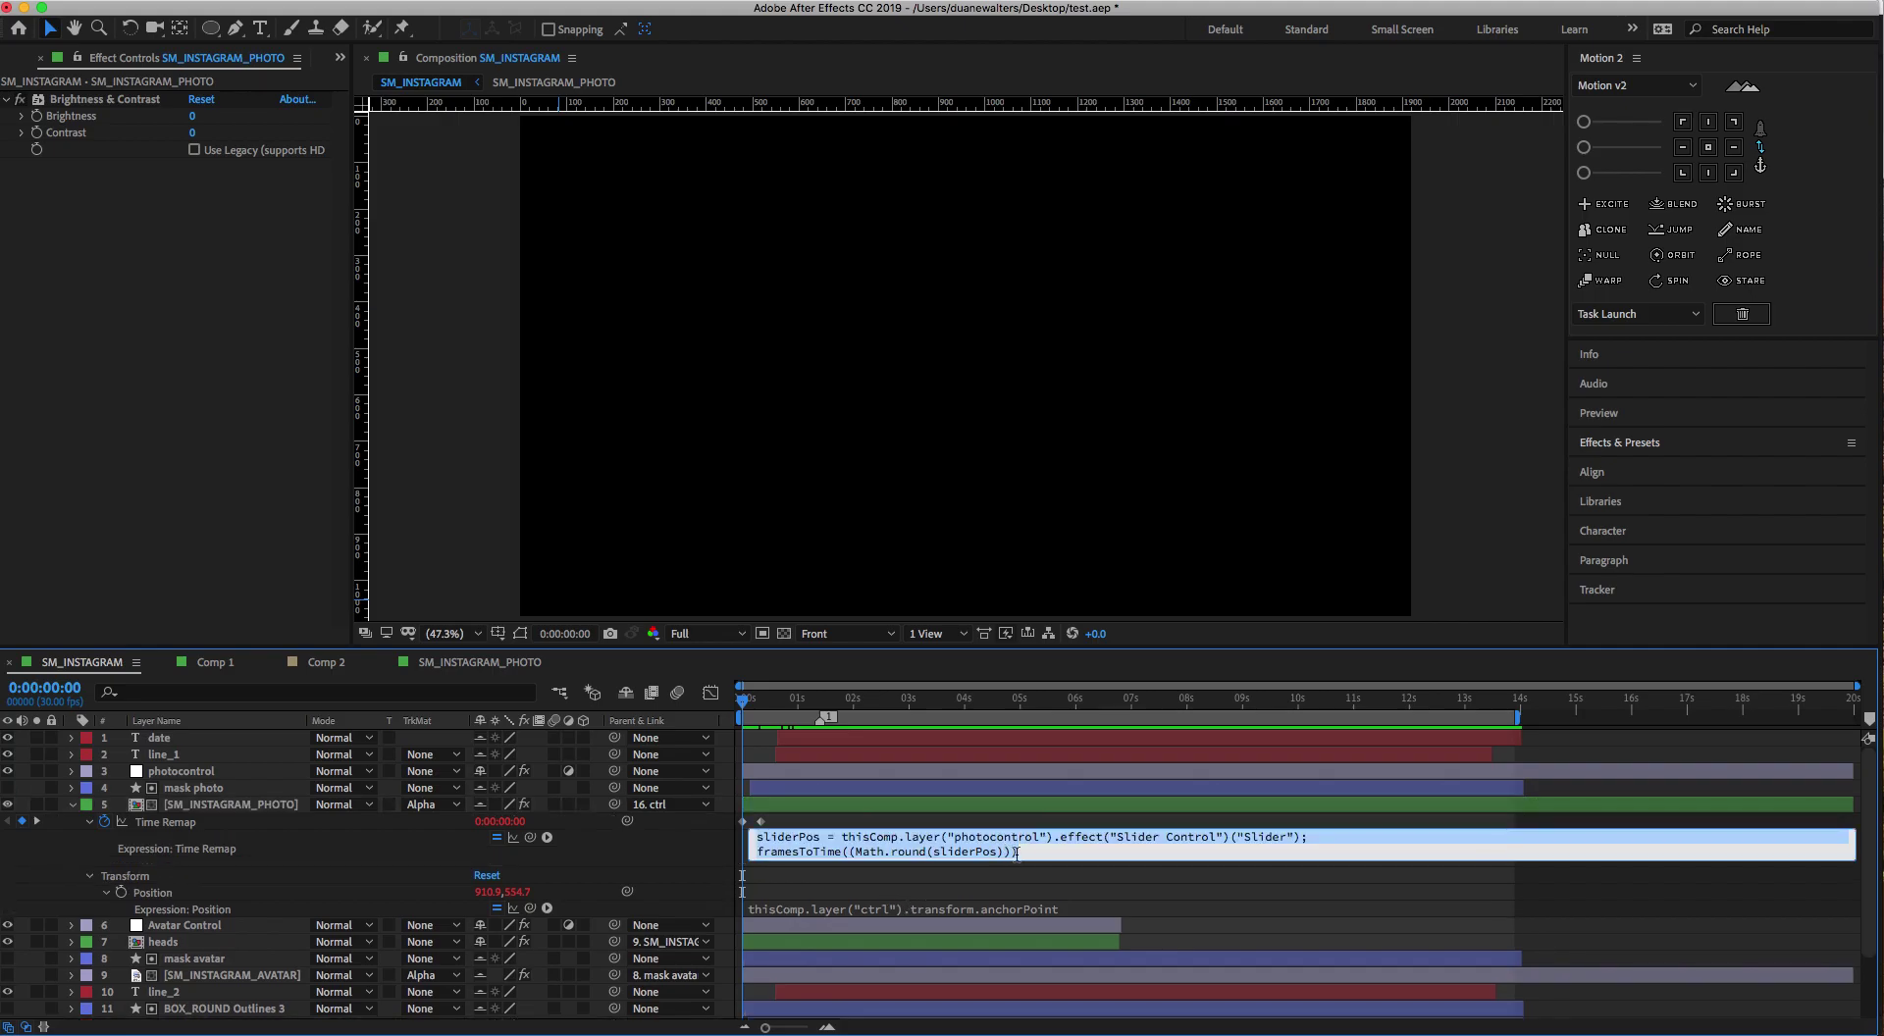
left_click(1026, 865)
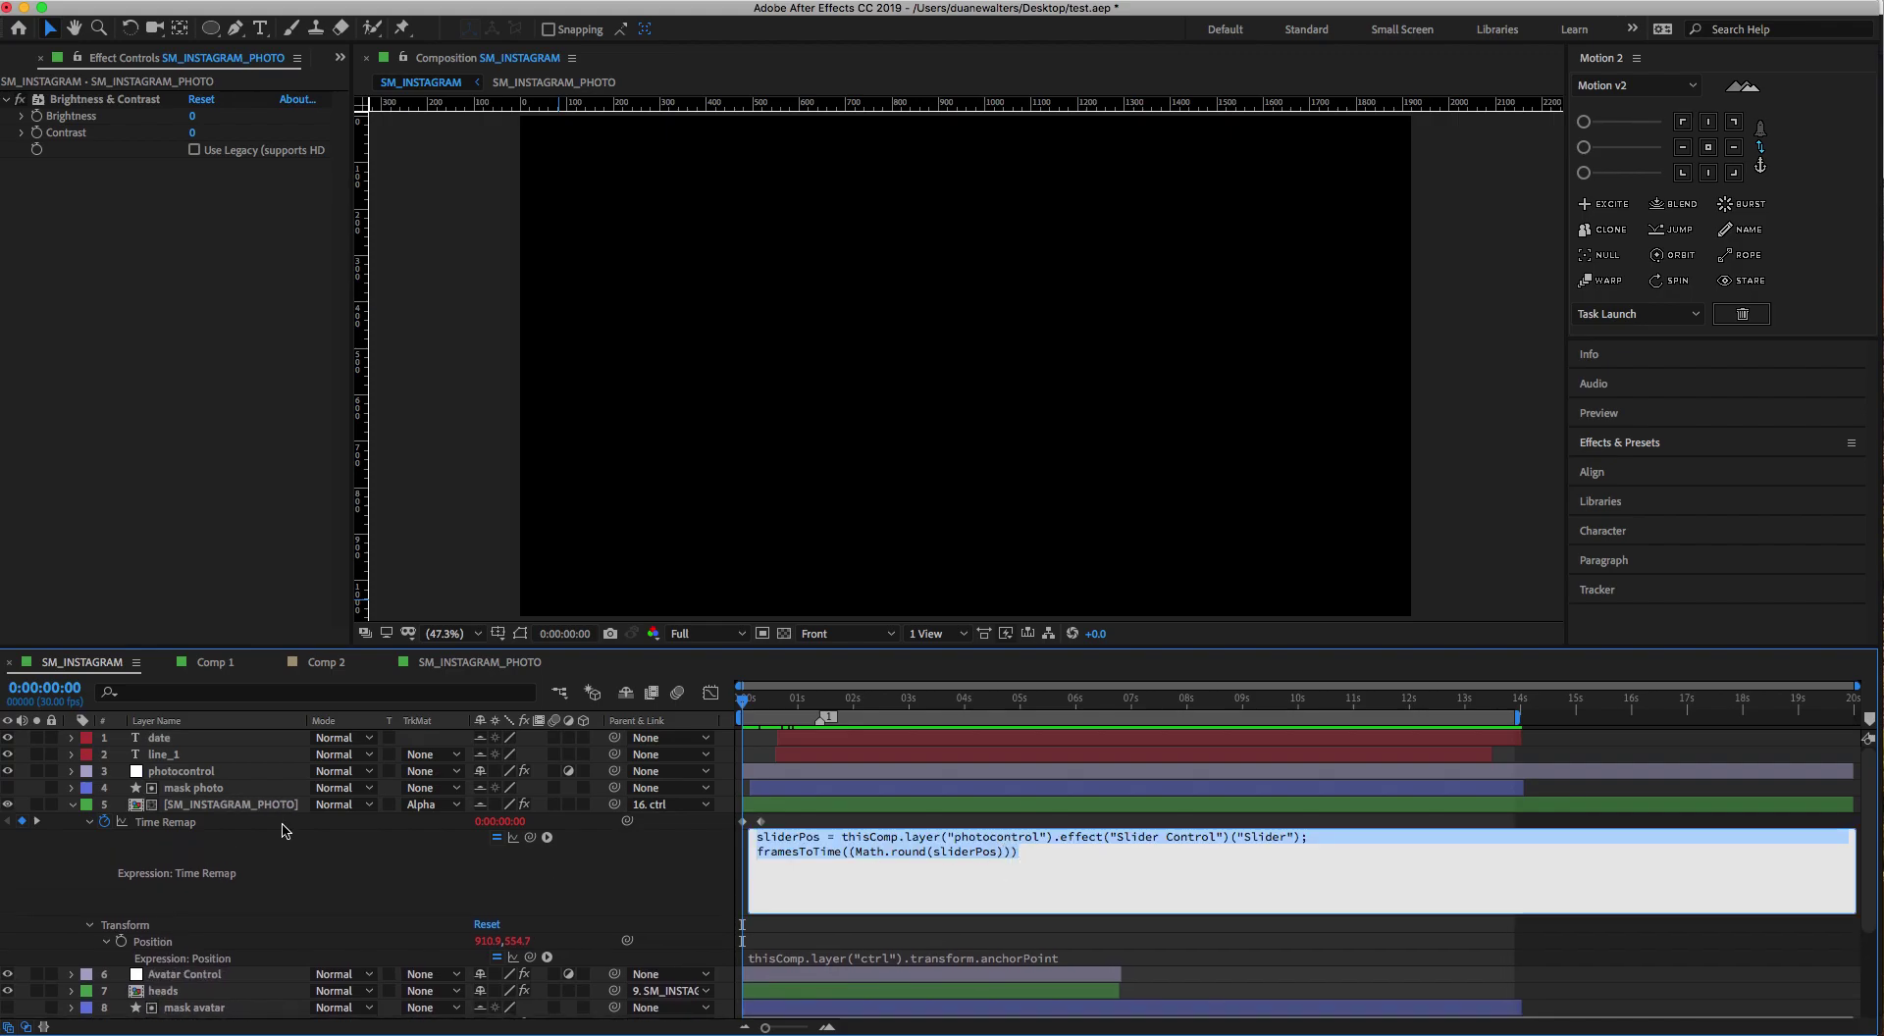
left_click(206, 776)
left_click(72, 805)
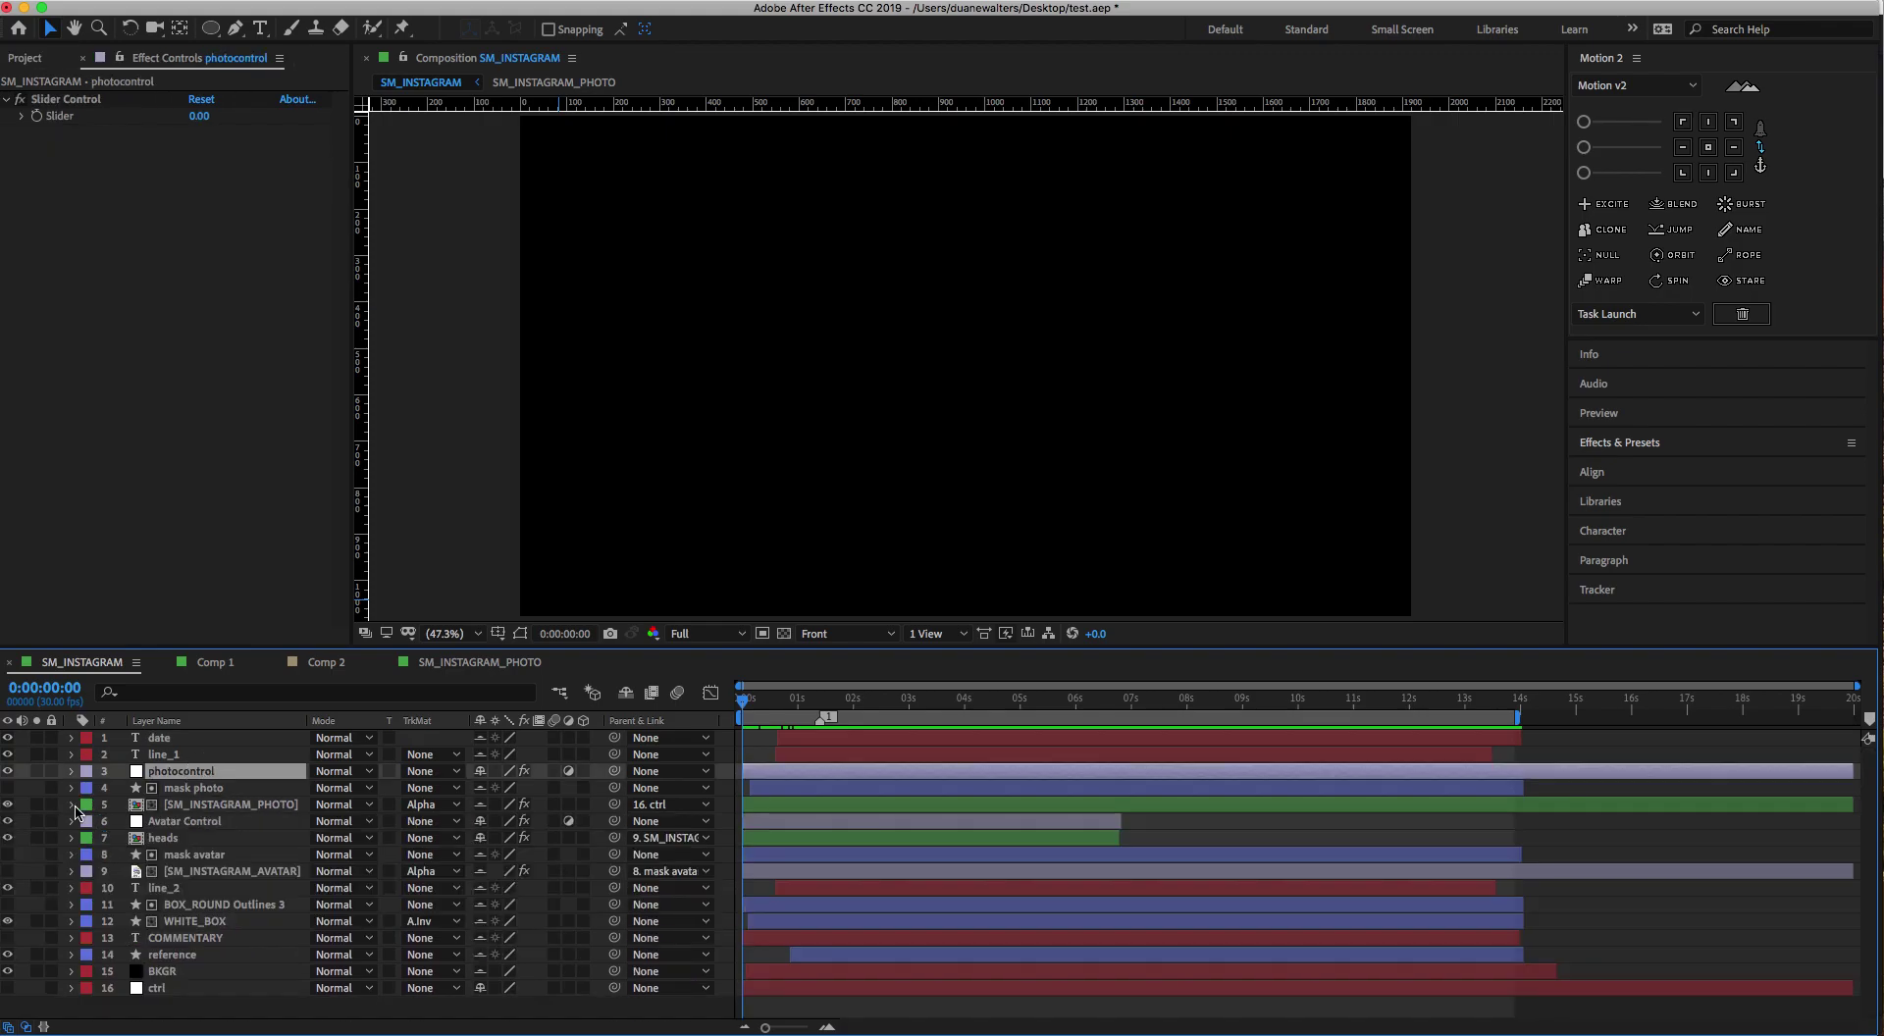
Show the Essential Graphics panel, listing only template-usable properties
left_click(586, 6)
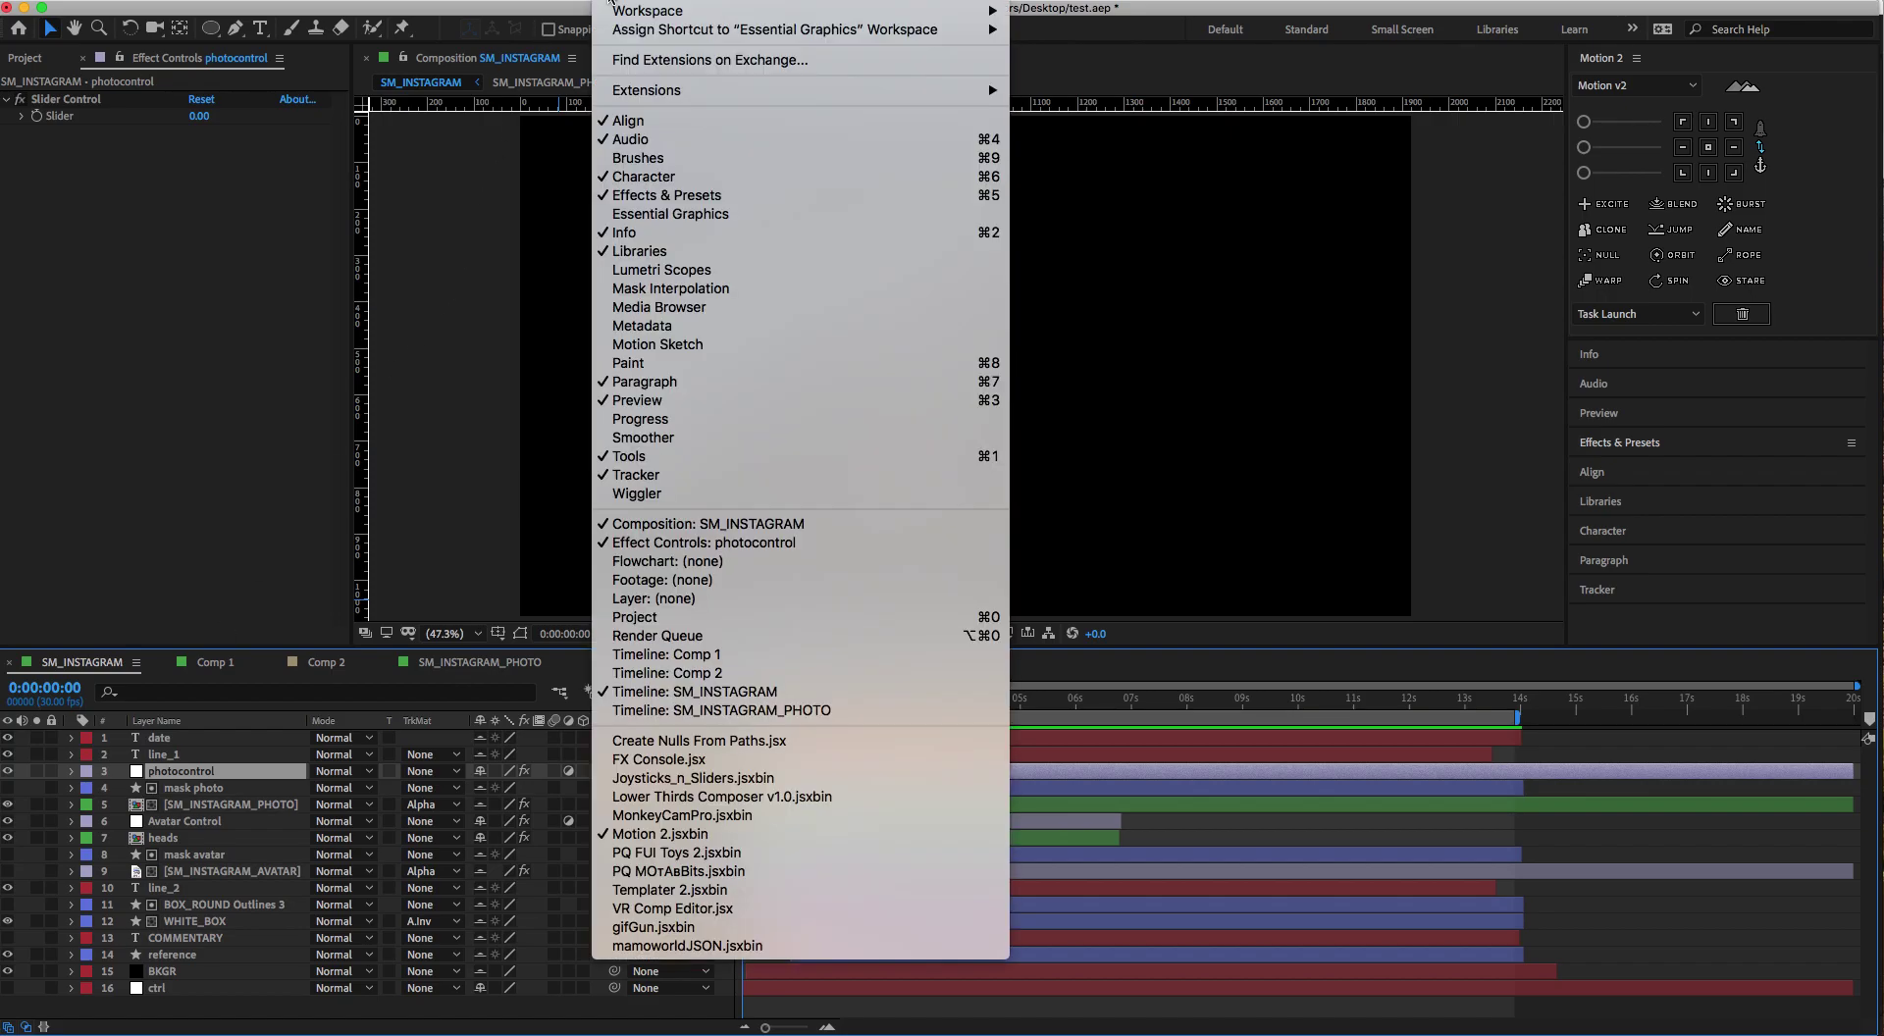
left_click(667, 215)
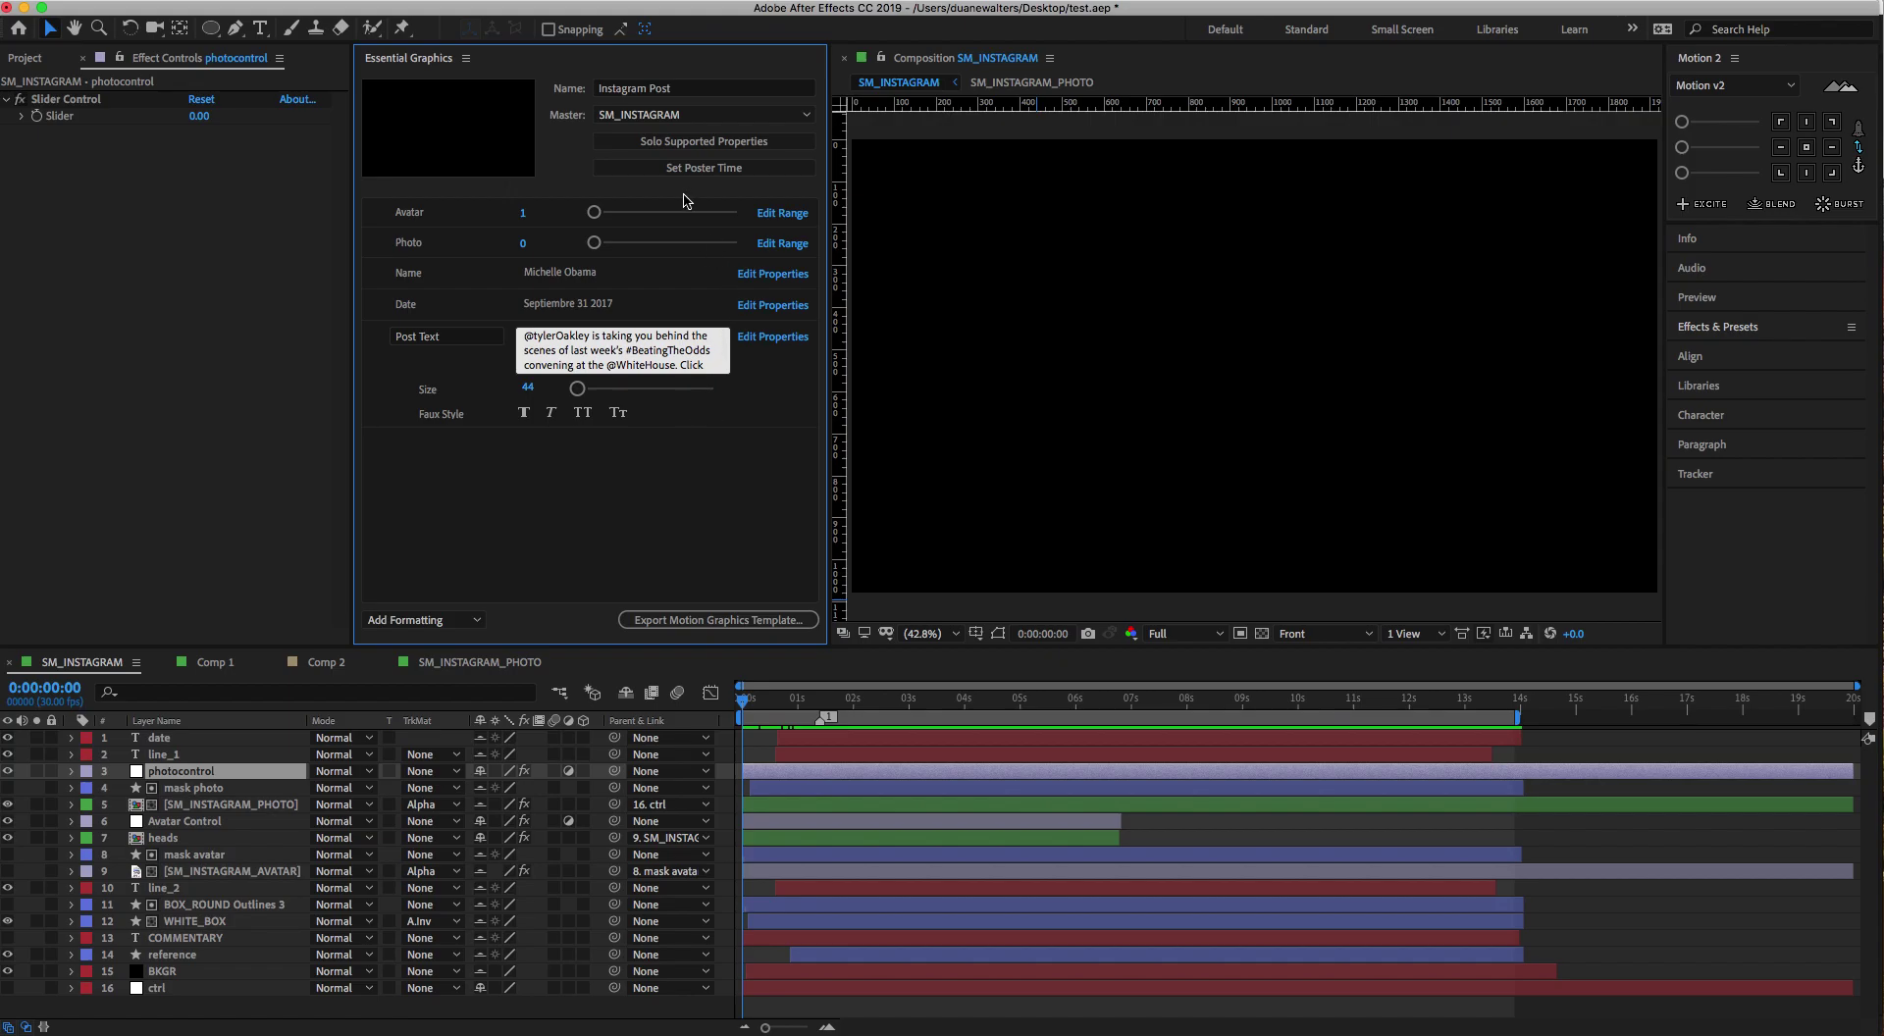
left_click(689, 144)
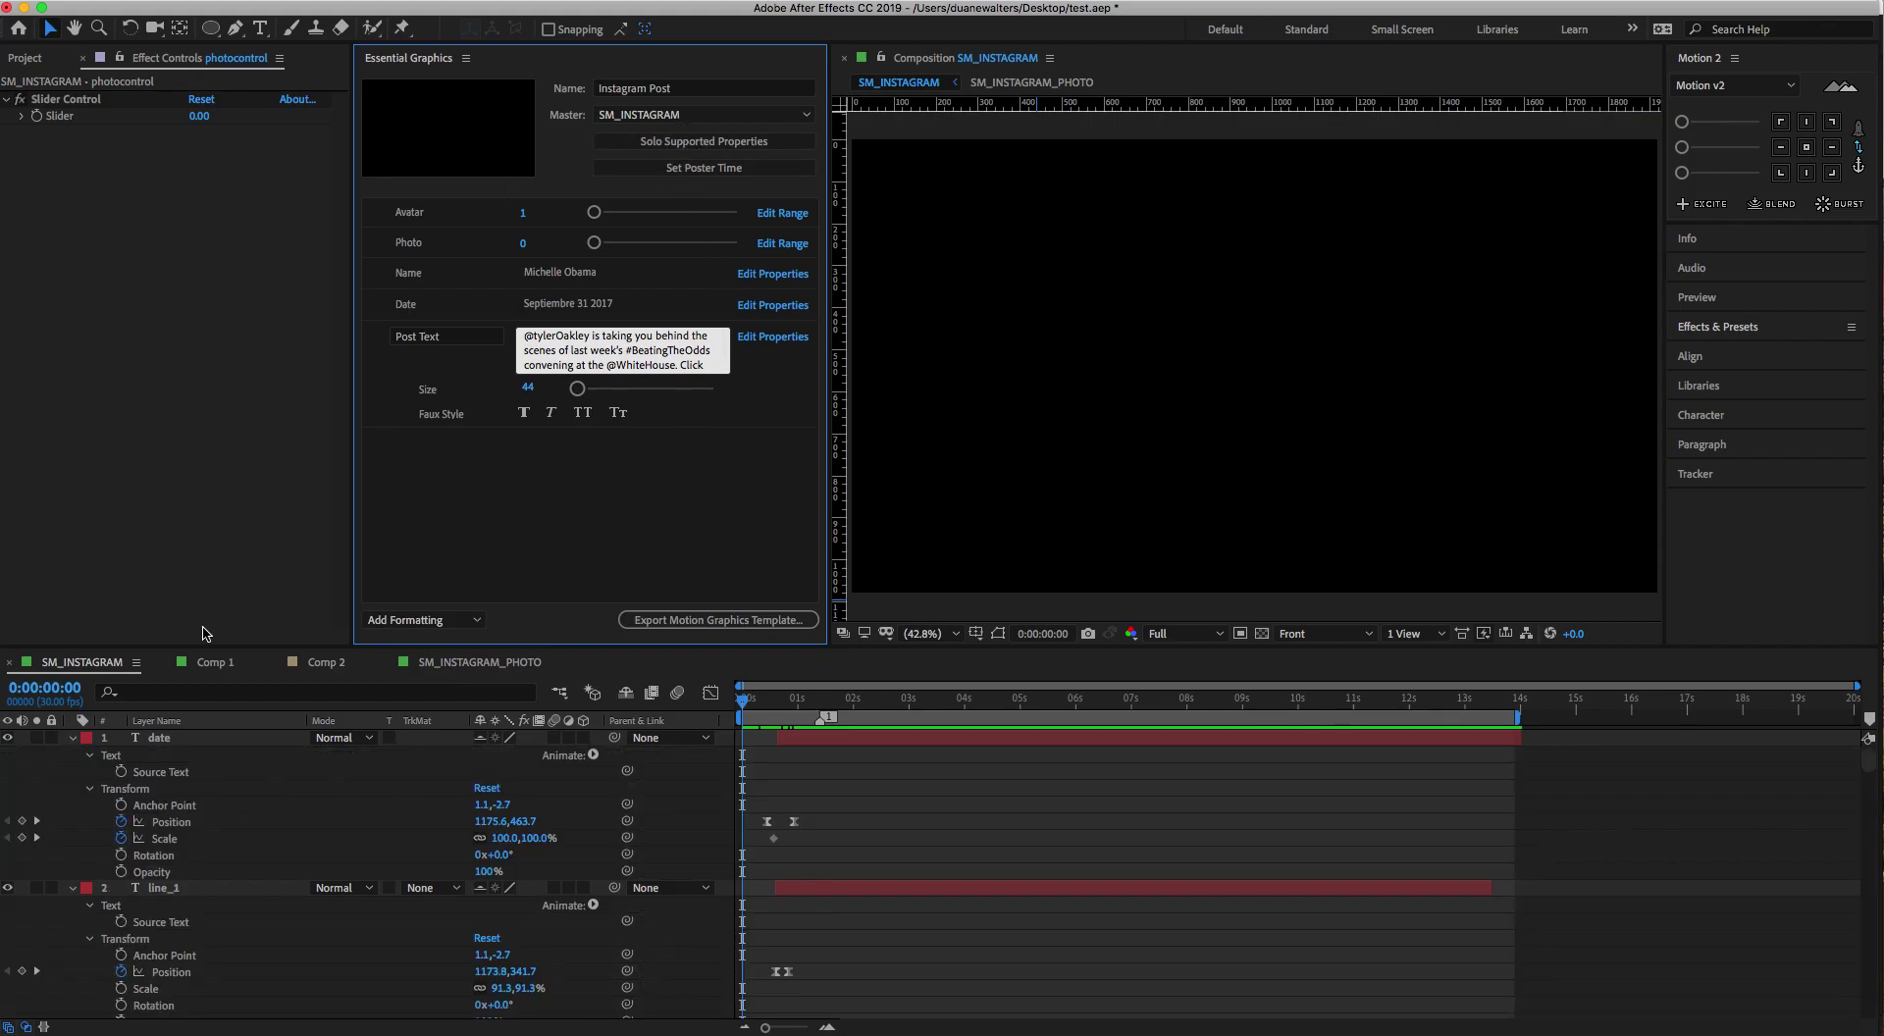
scroll(338, 792, "down", 5)
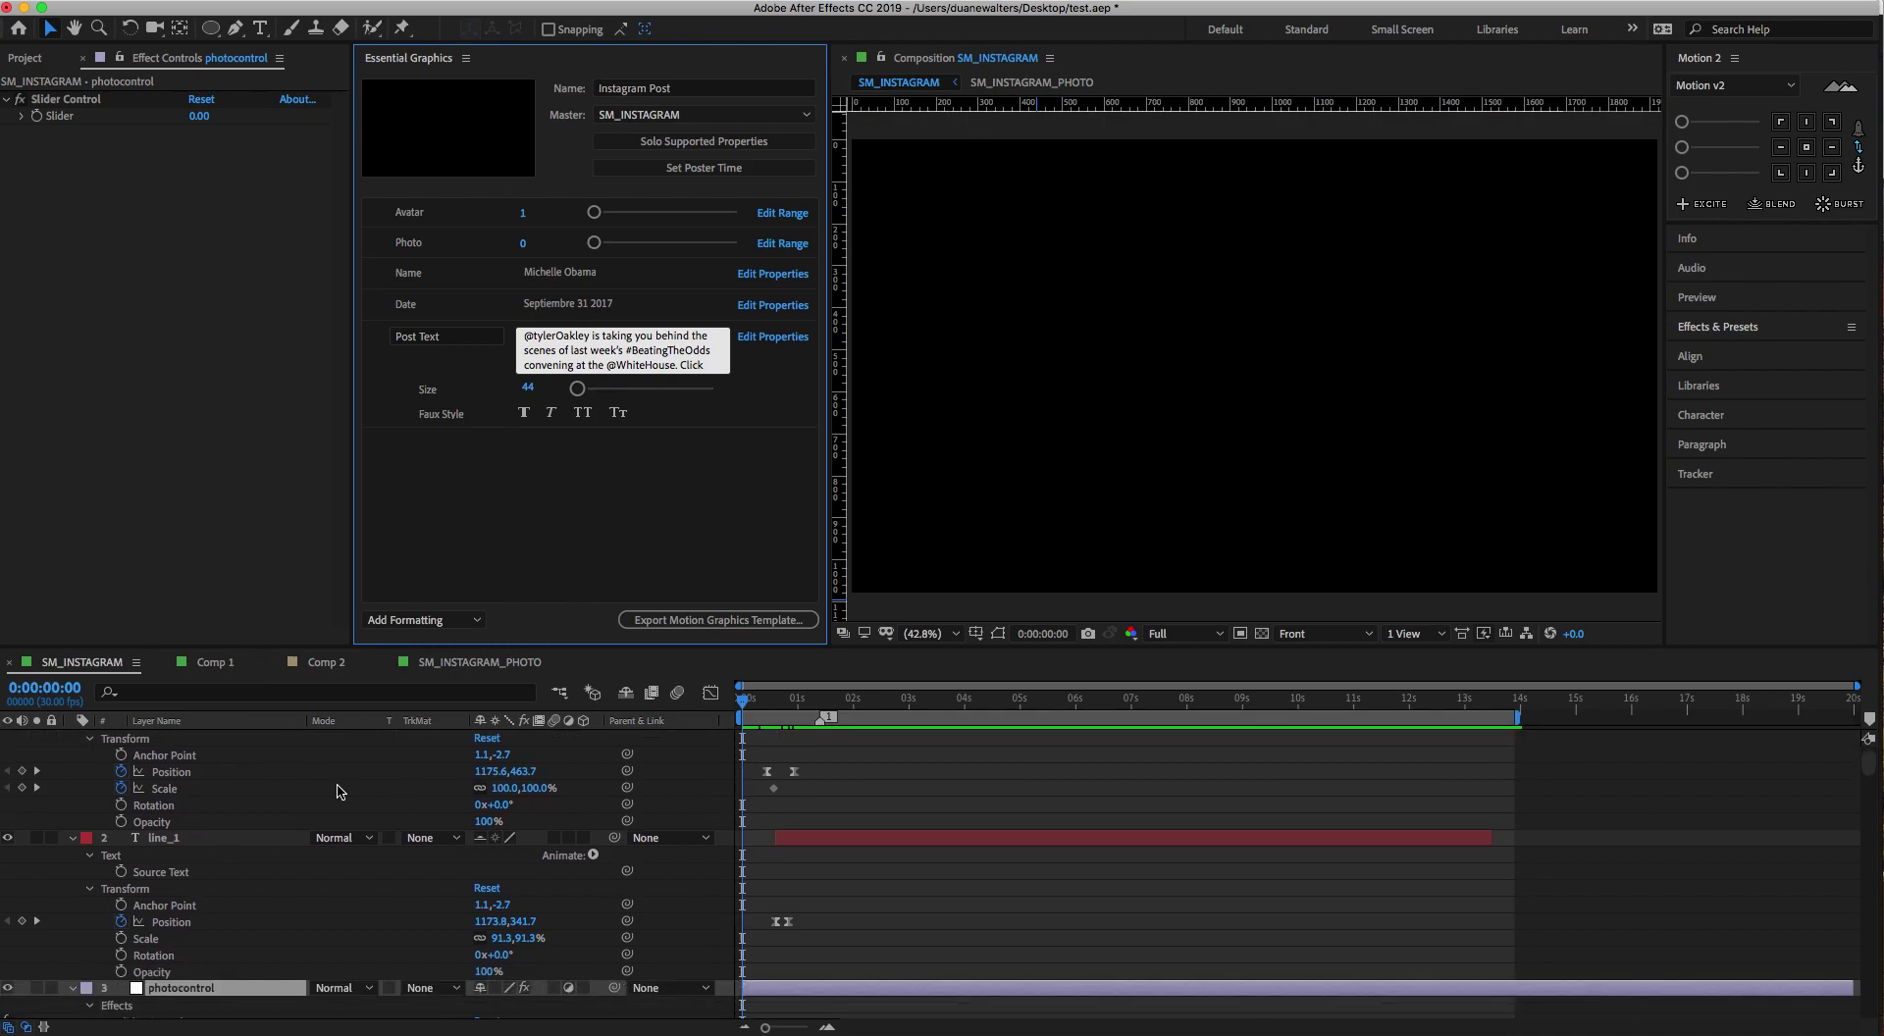
scroll(338, 792, "up", 5)
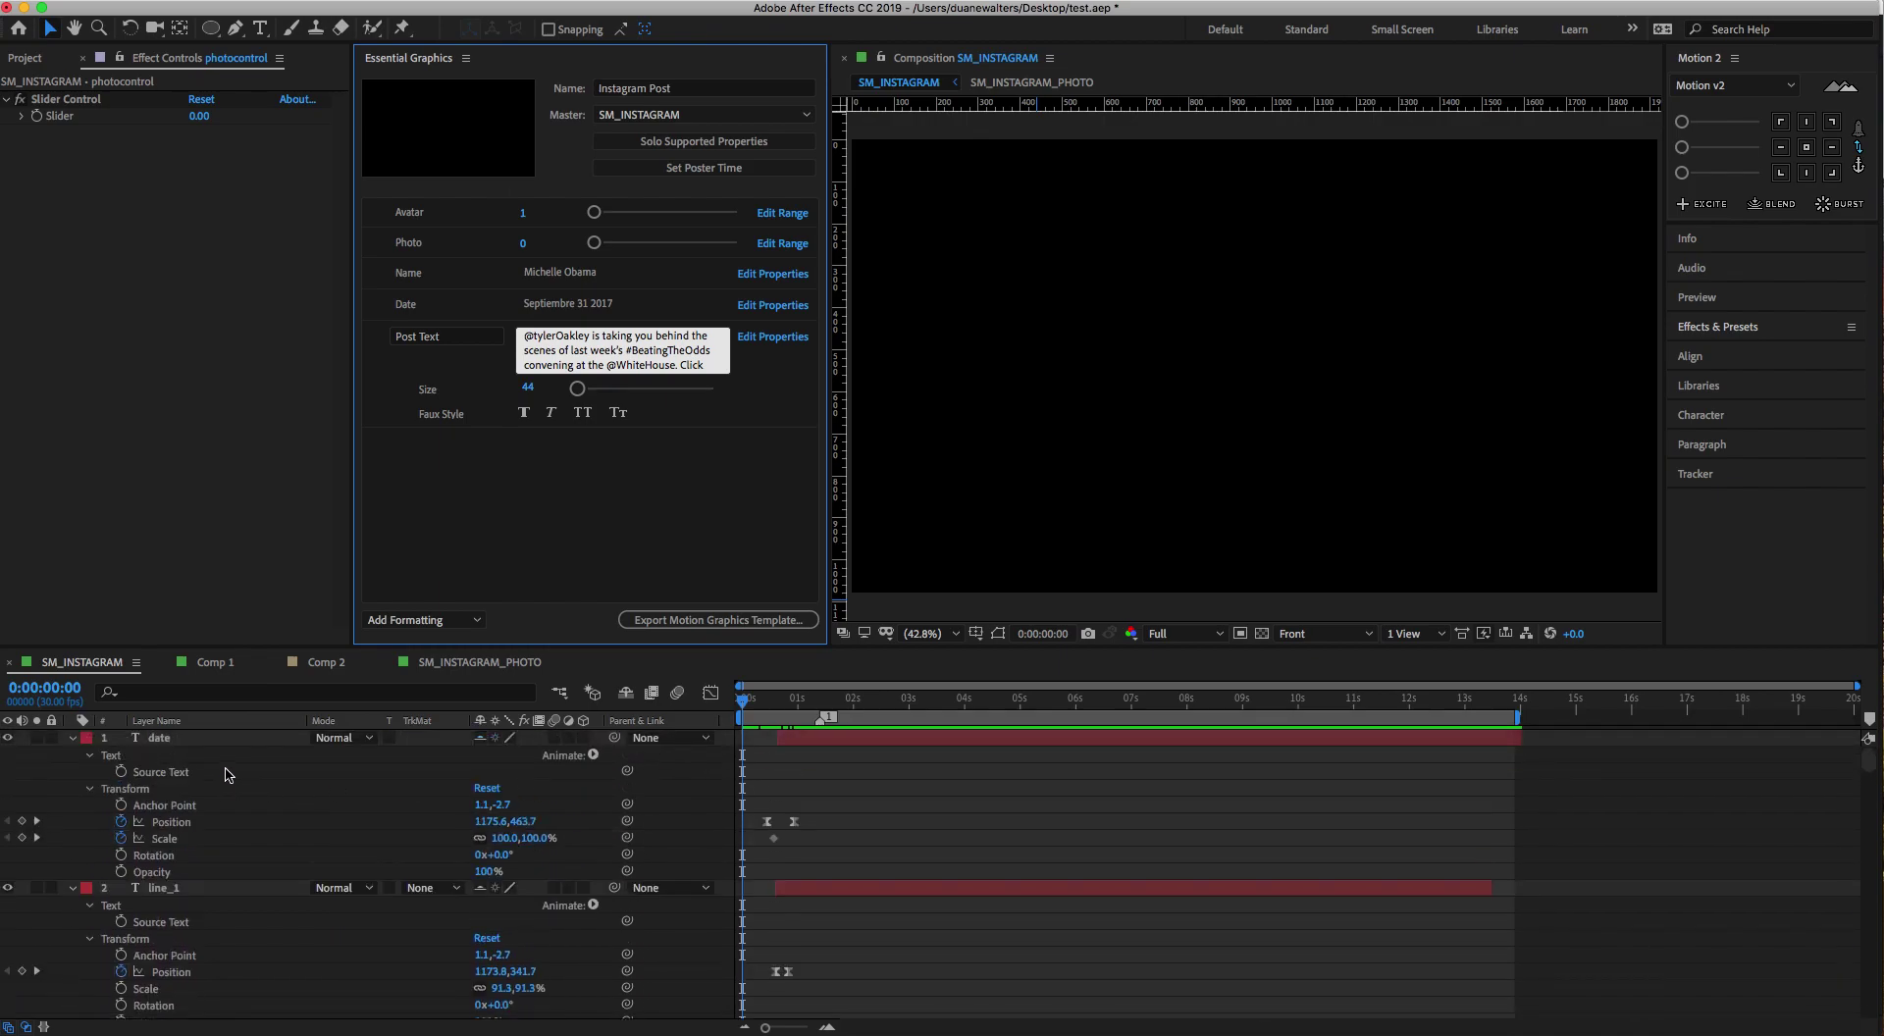
Match the Date property to the date text layer and Name to line_1
left_click(199, 738)
left_click(428, 305)
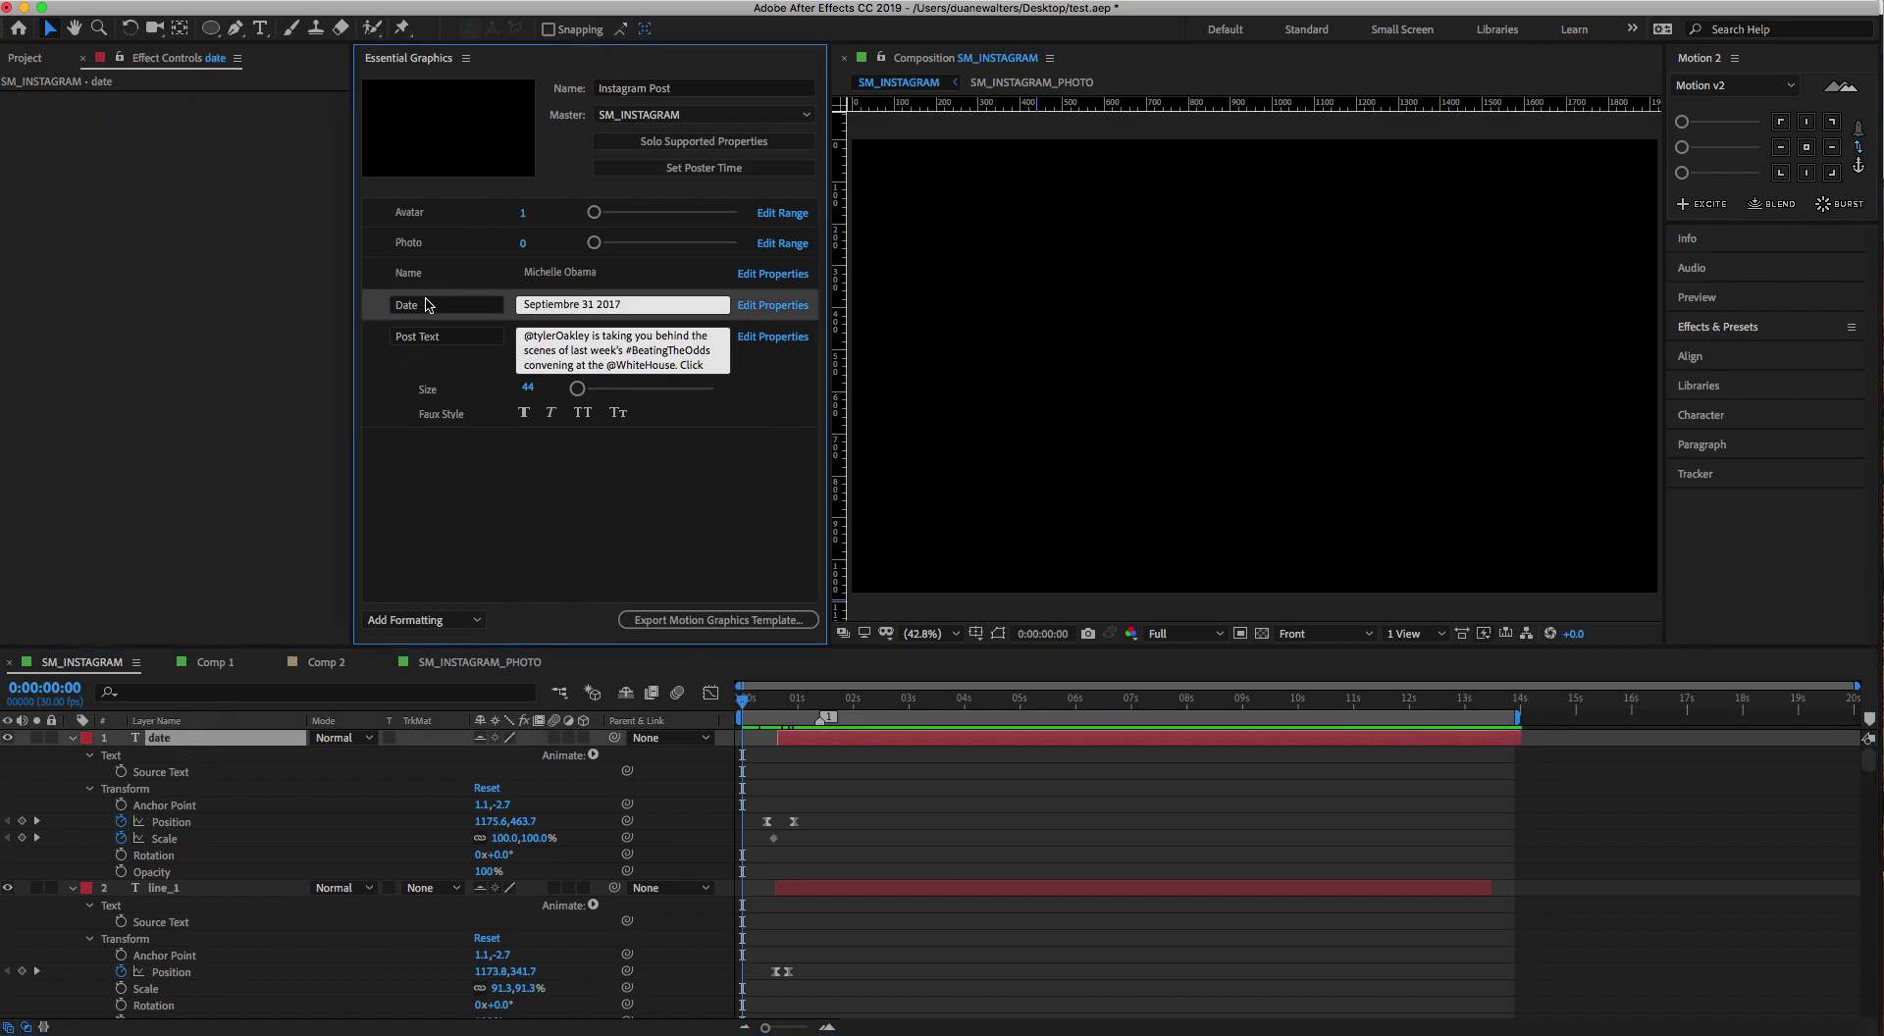
left_click(215, 888)
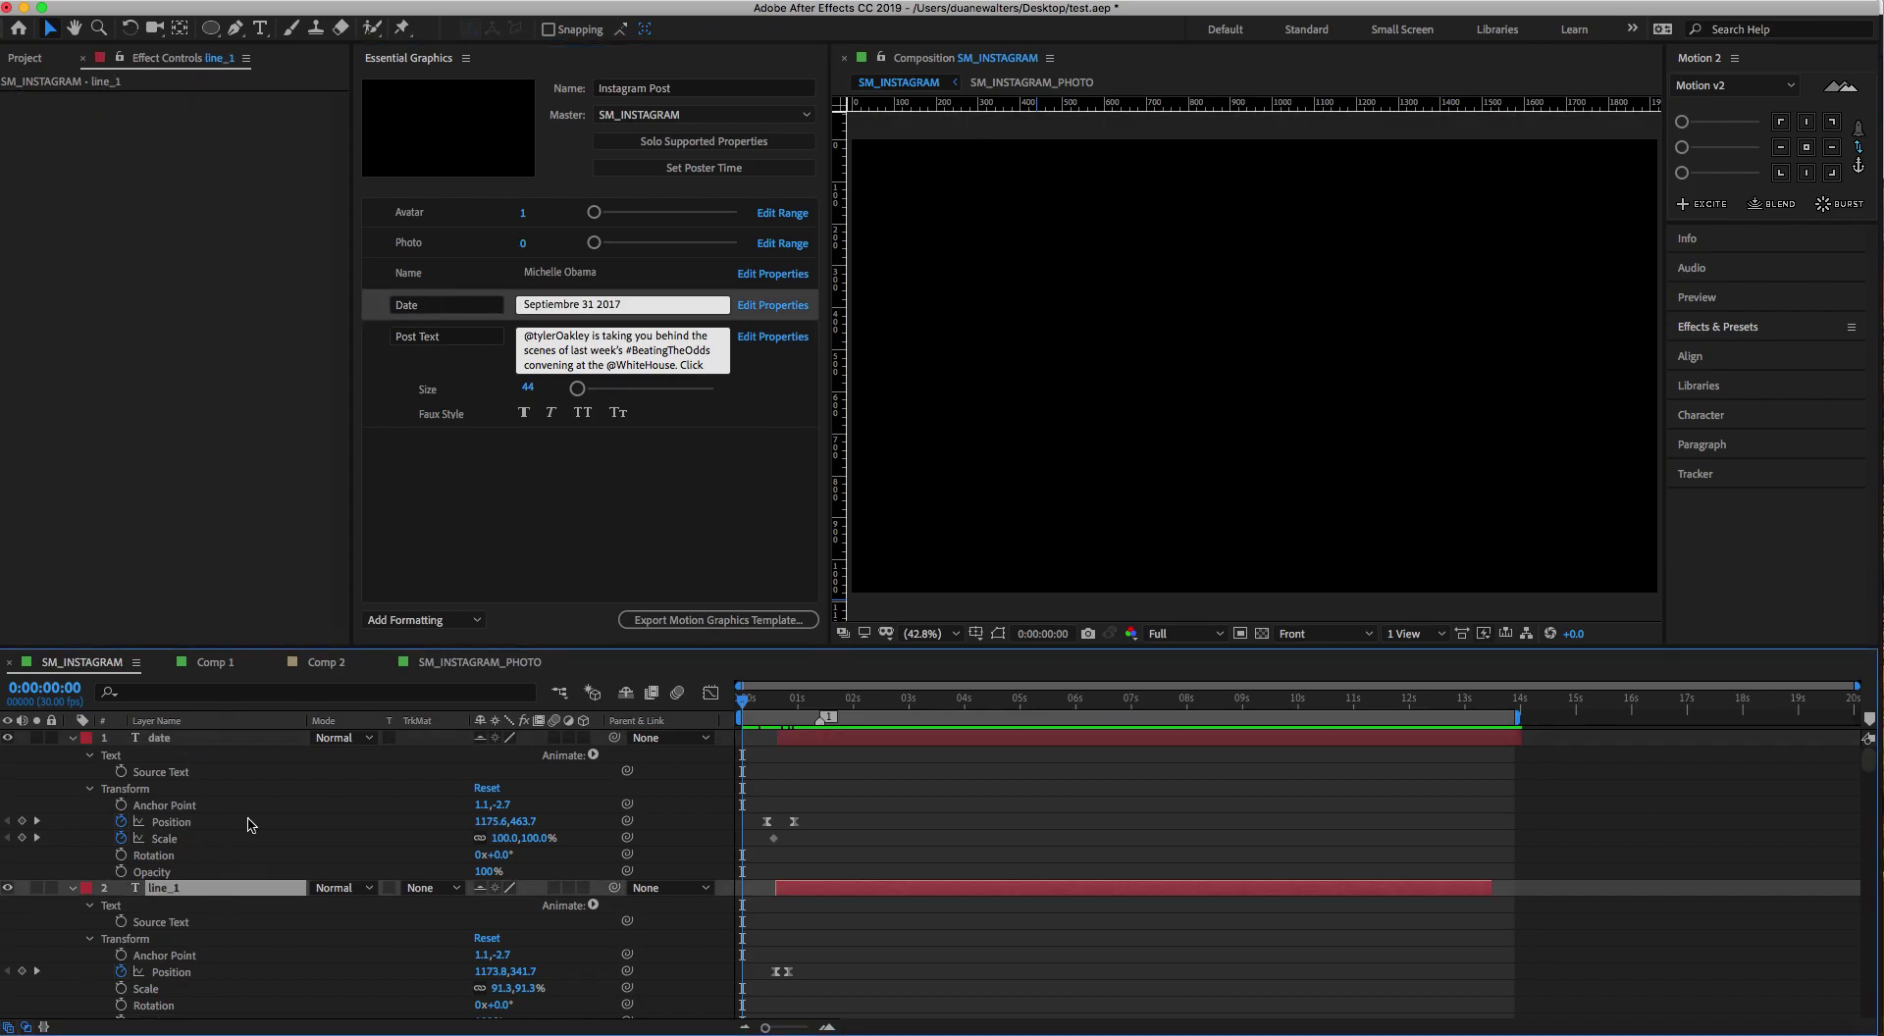
left_click(458, 275)
scroll(248, 795, "down", 5)
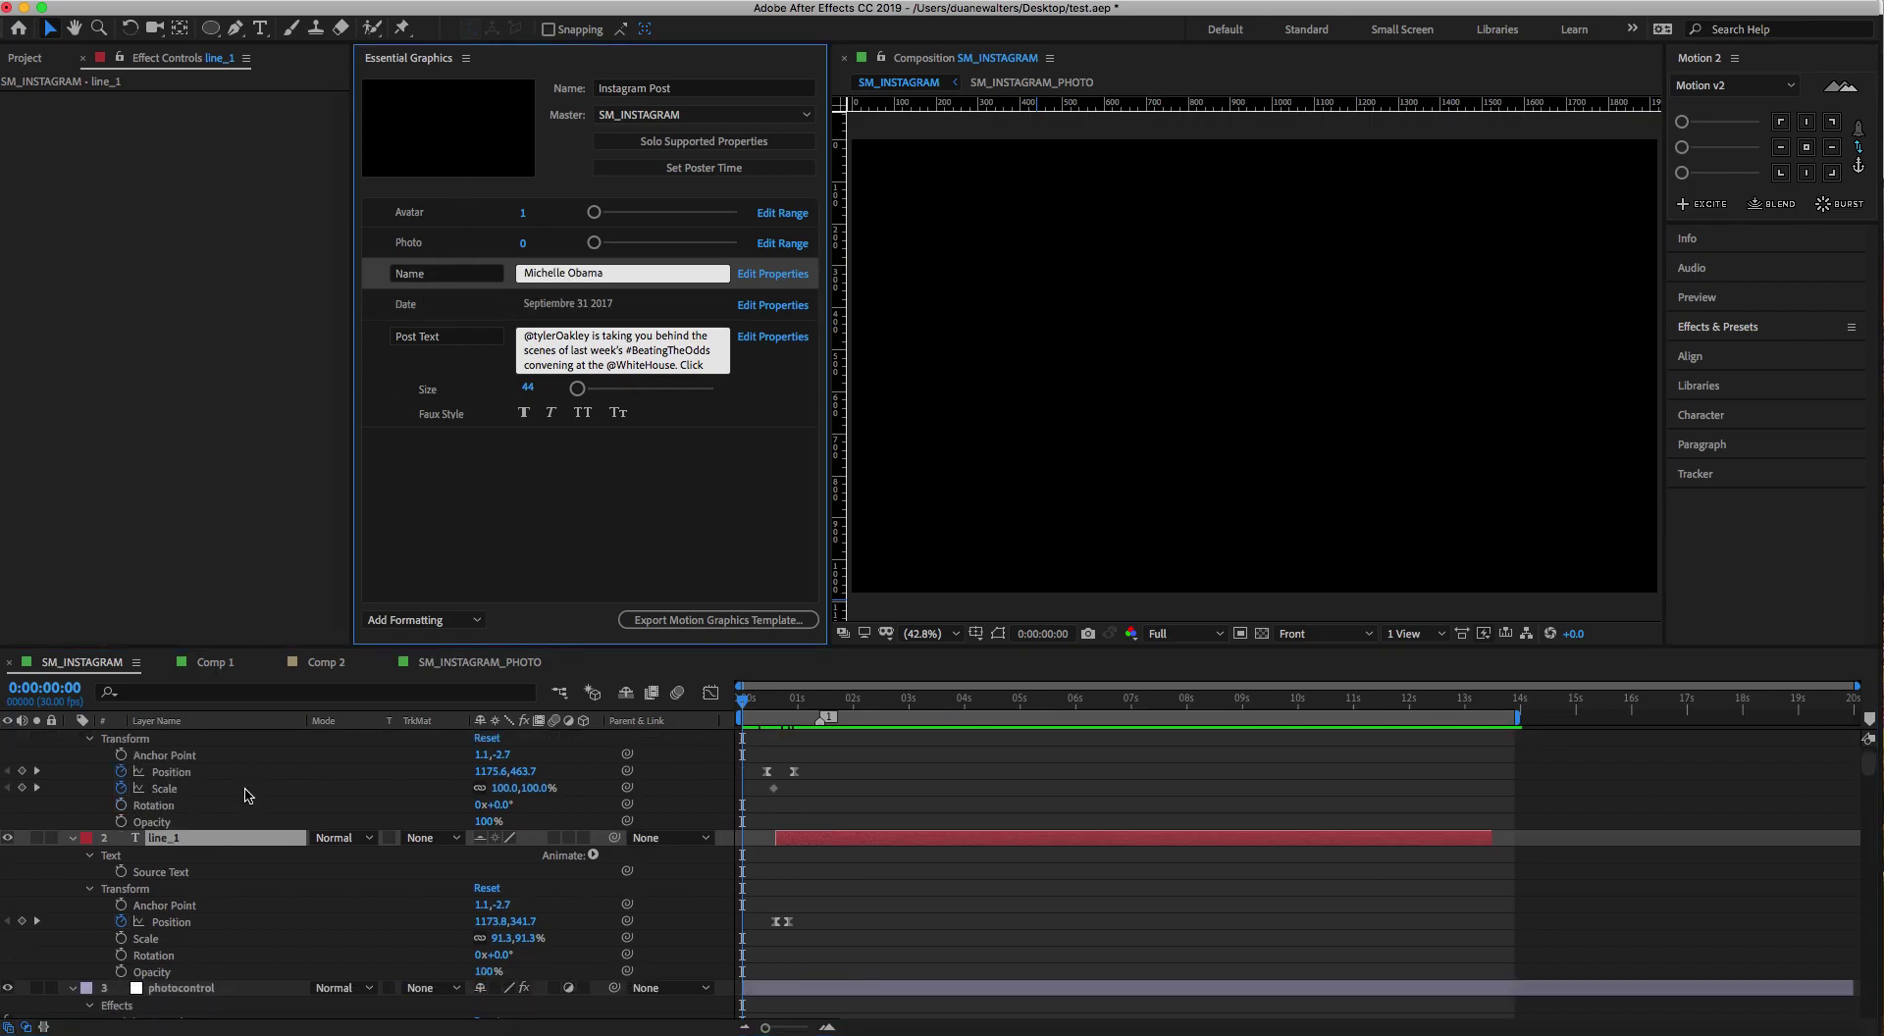
Match the Photo property to the photocontrol slider and Avatar to the Avatar Control slider
left_click(216, 843)
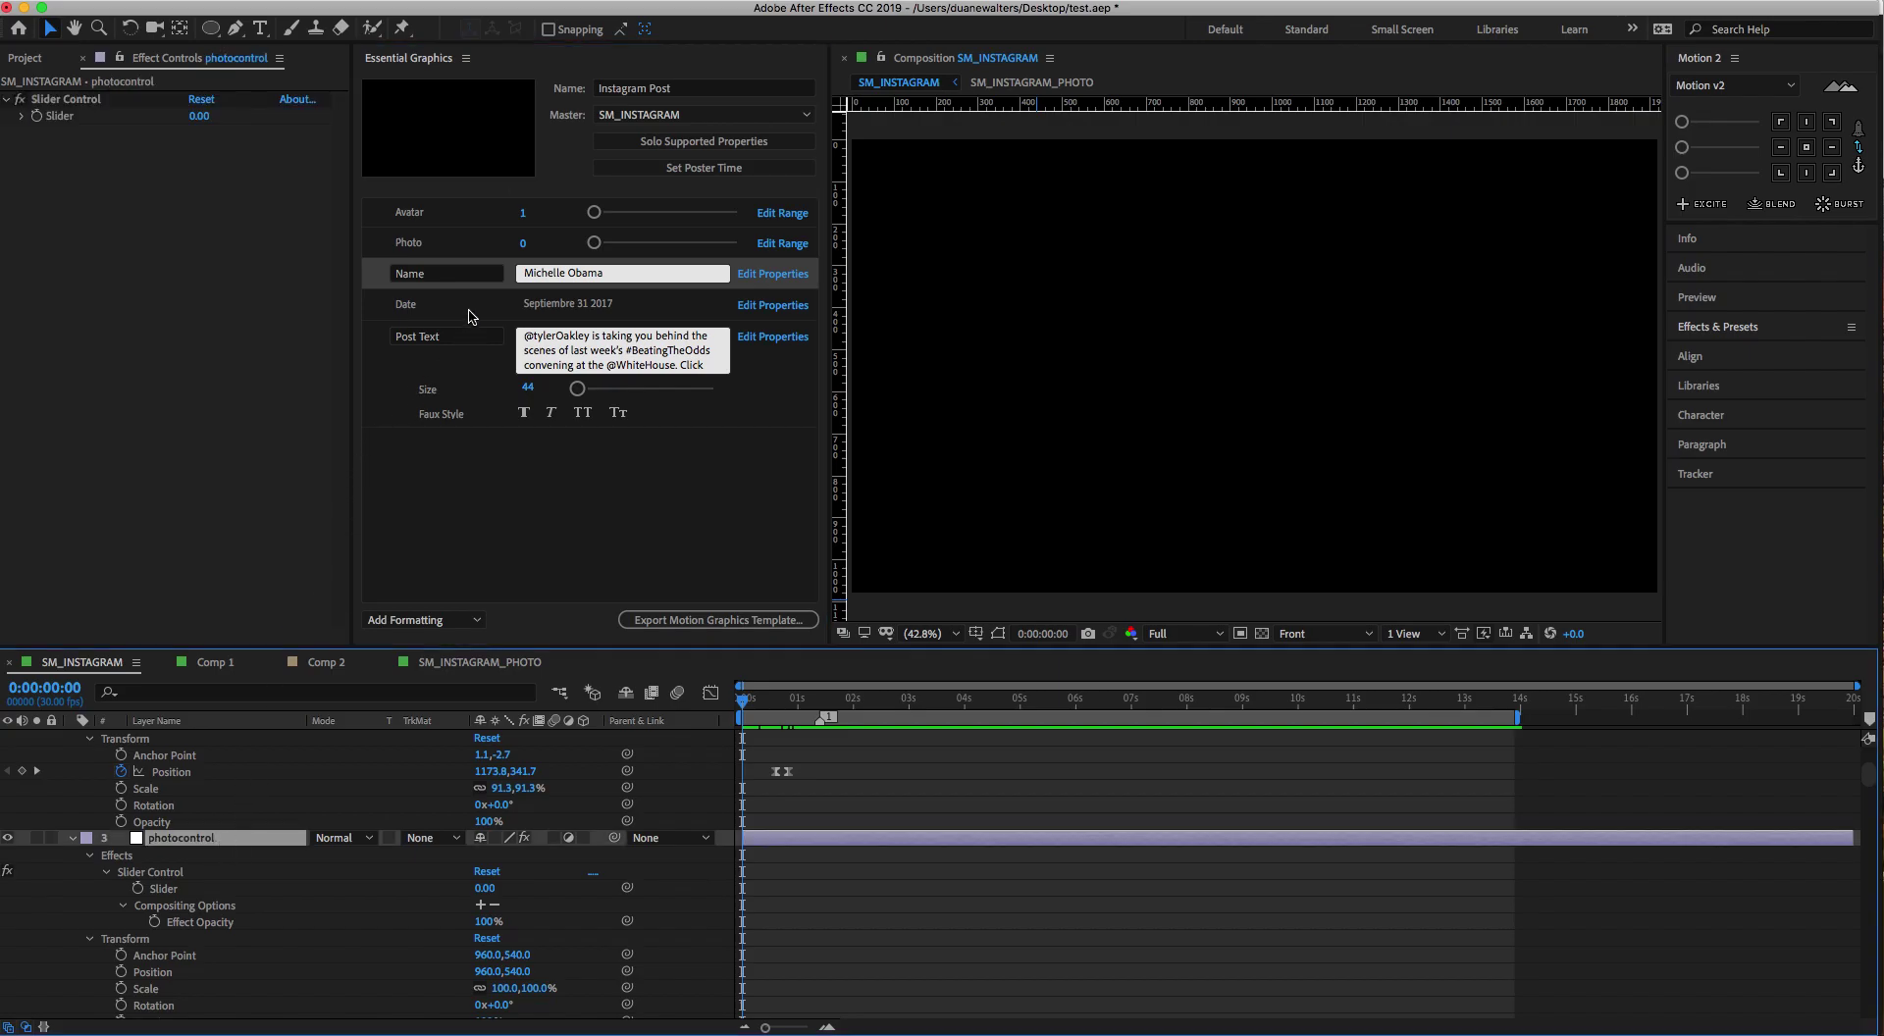
left_click(439, 245)
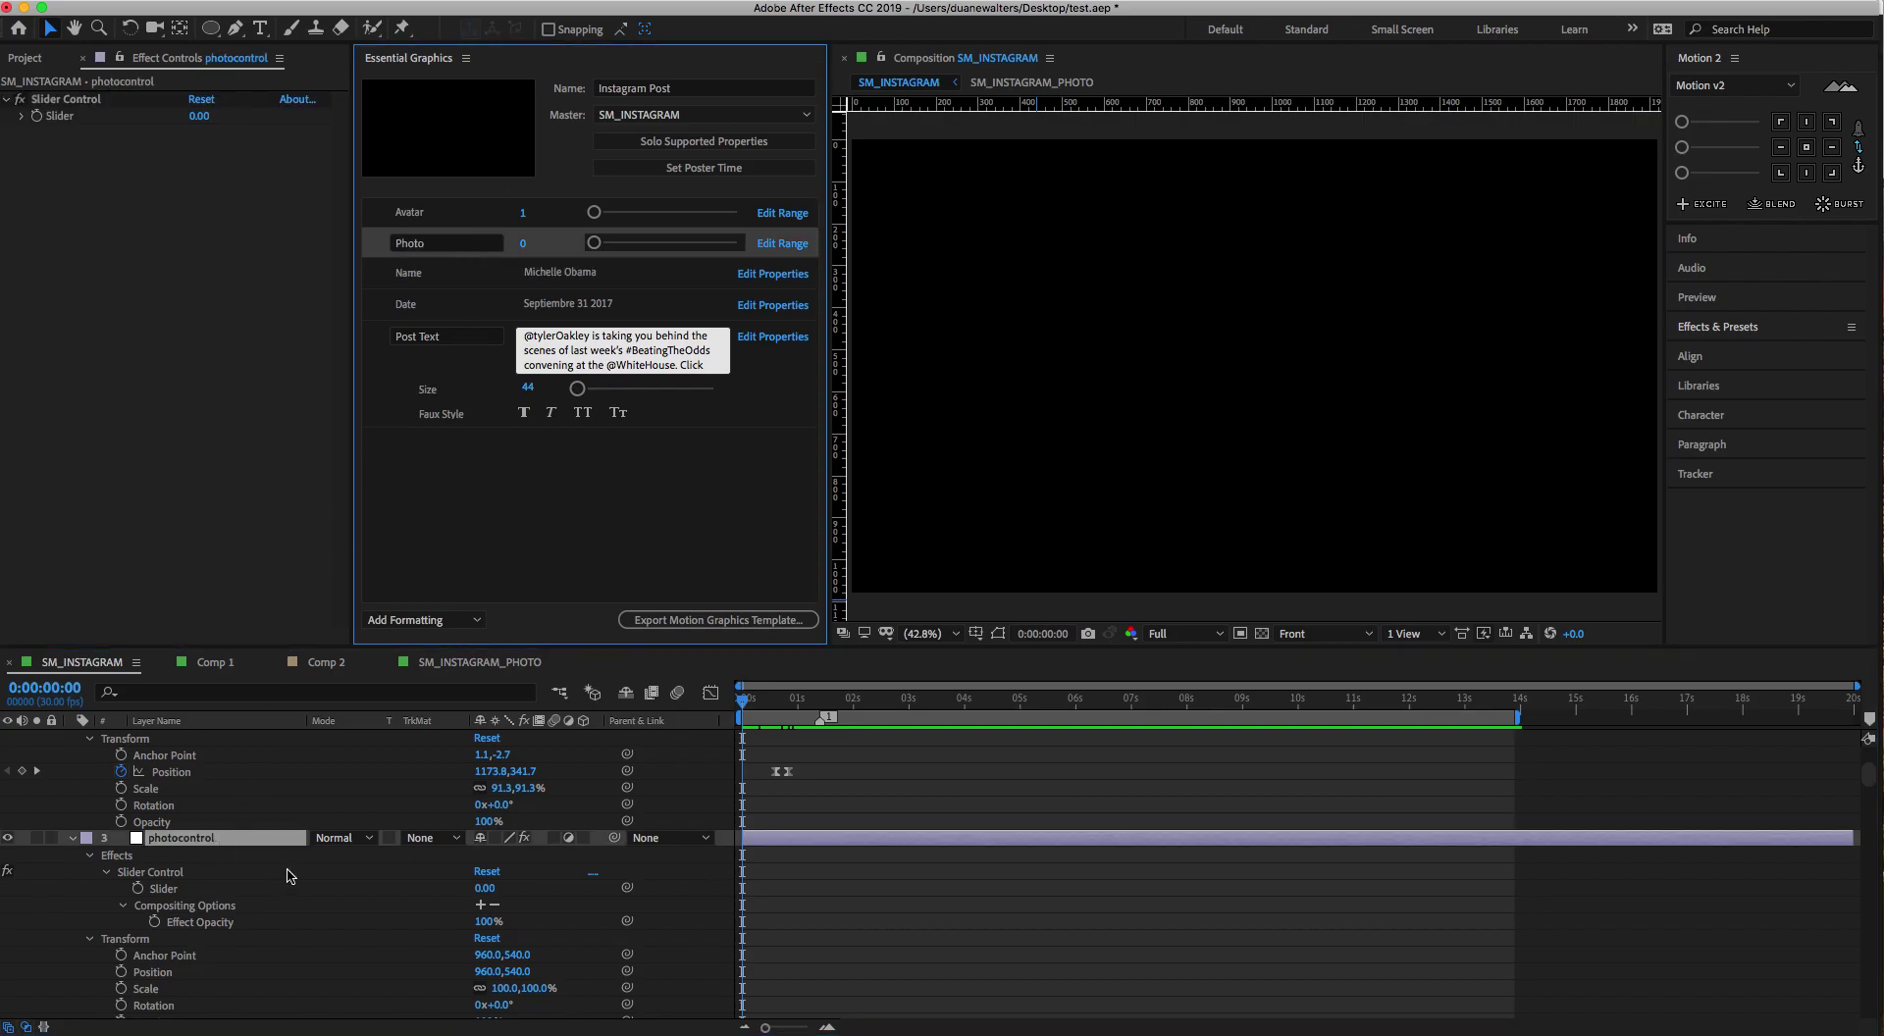
scroll(289, 871, "down", 4)
scroll(290, 872, "down", 10)
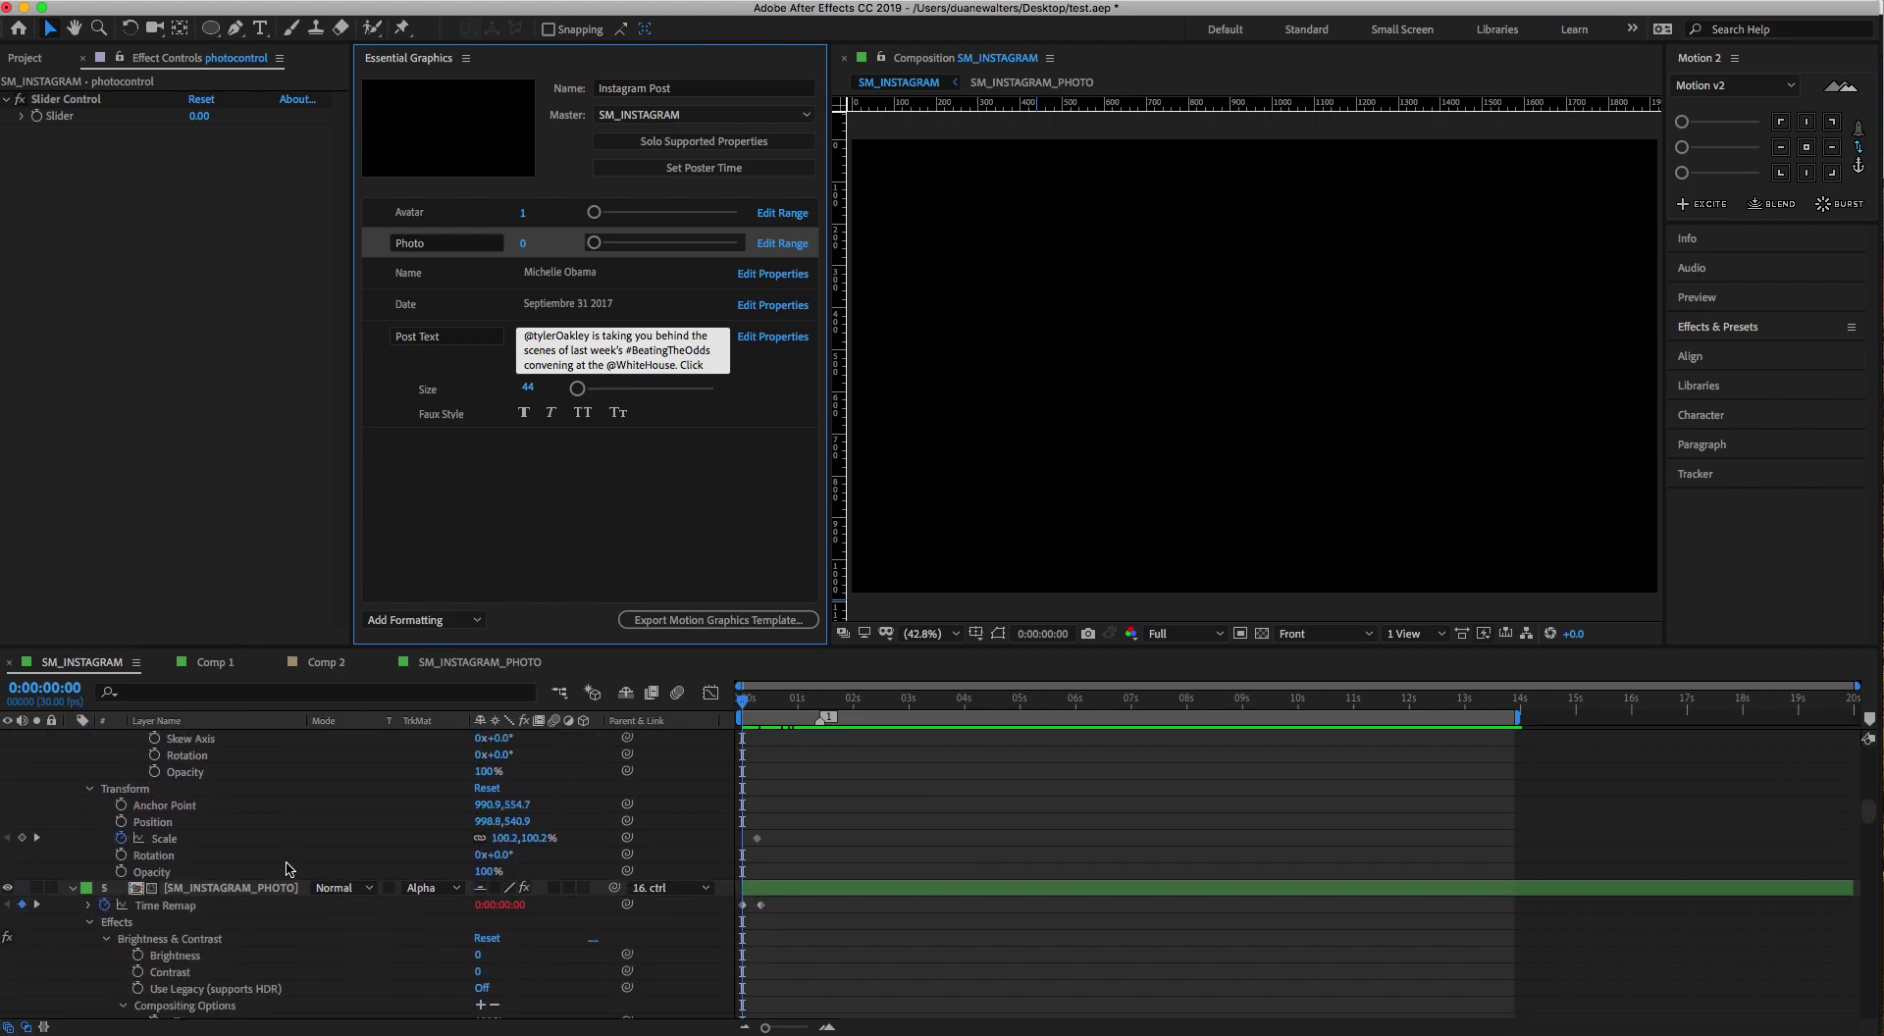
scroll(290, 869, "down", 8)
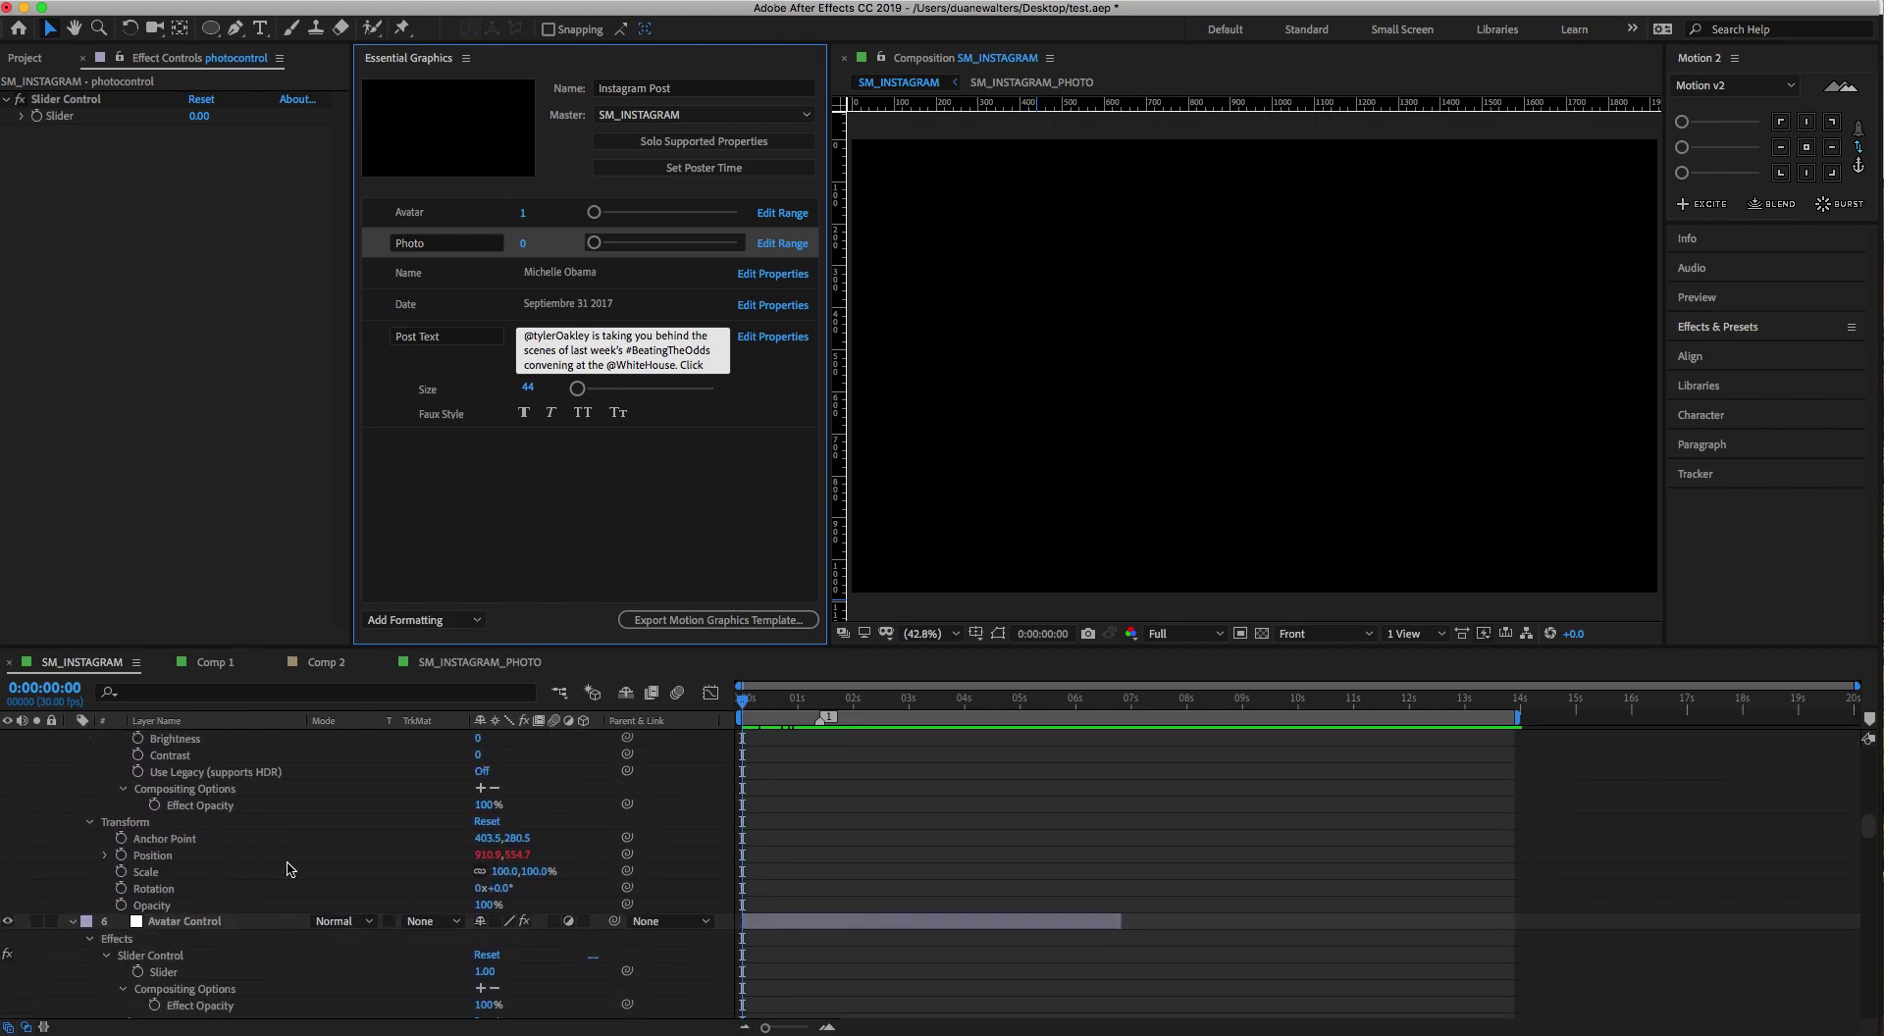
scroll(290, 868, "down", 3)
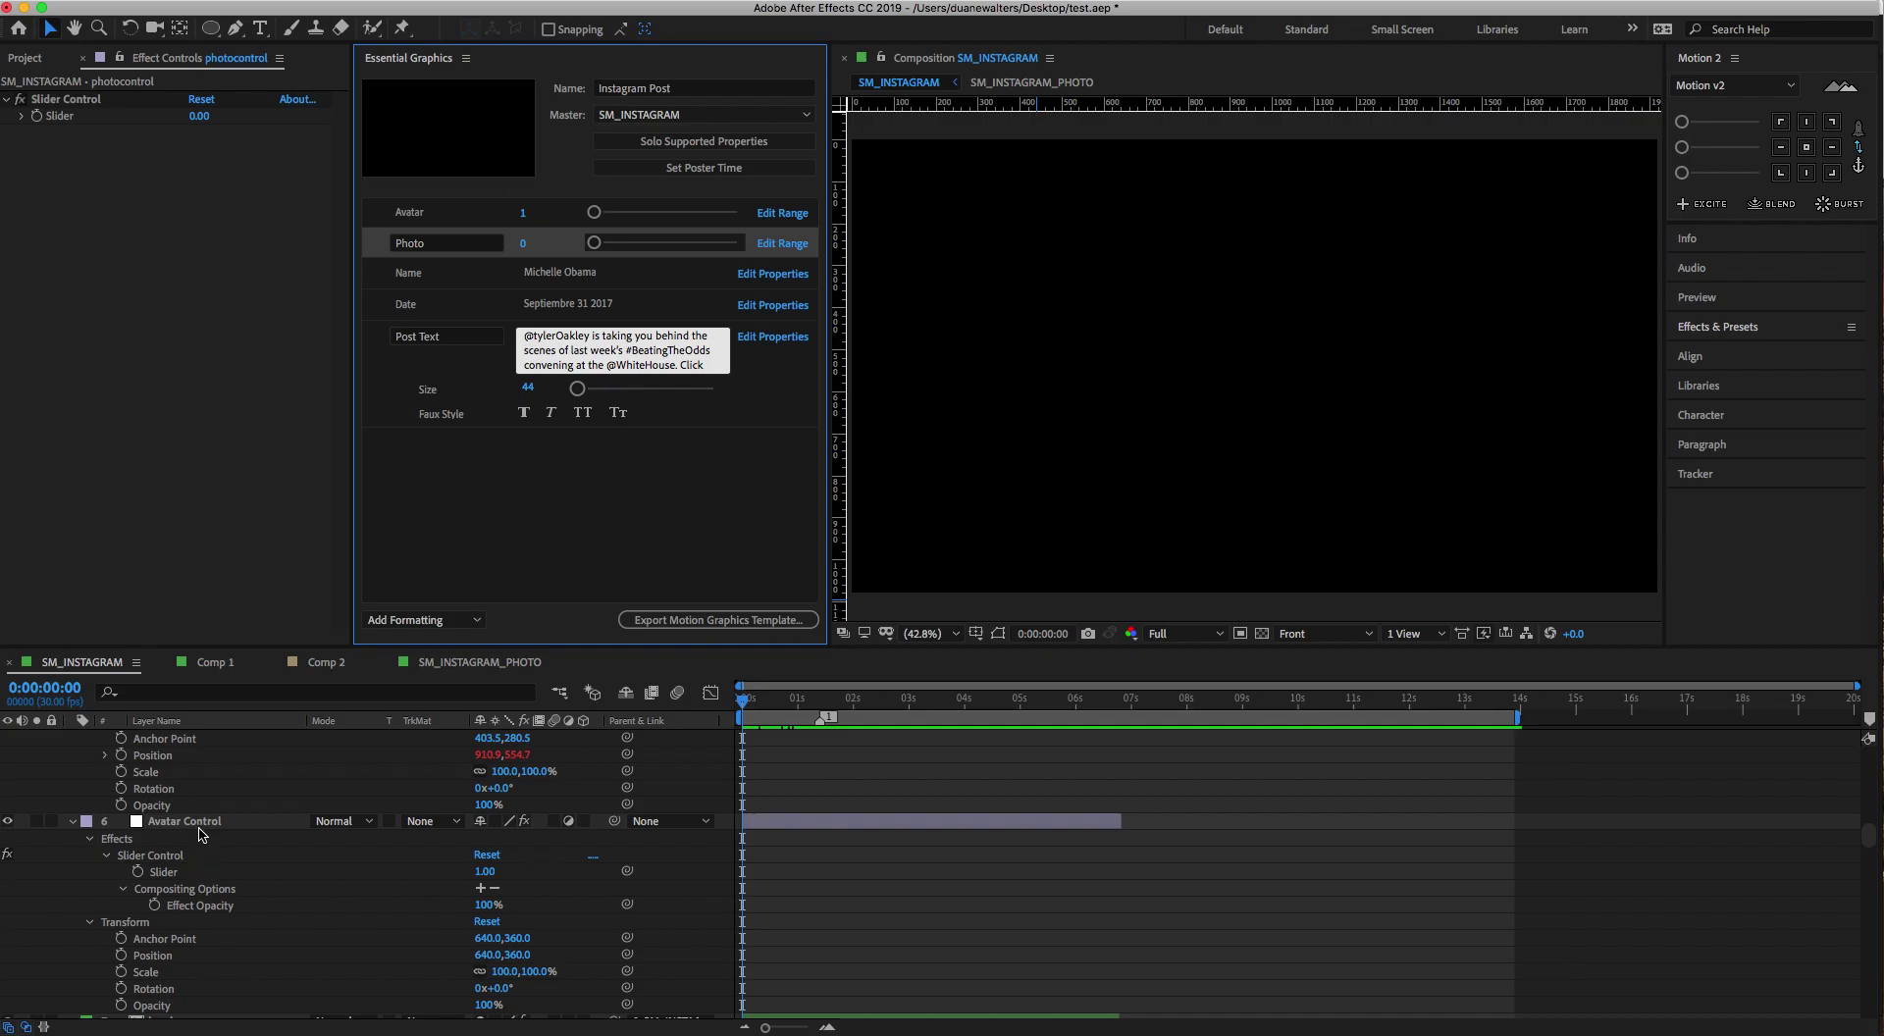
left_click(191, 873)
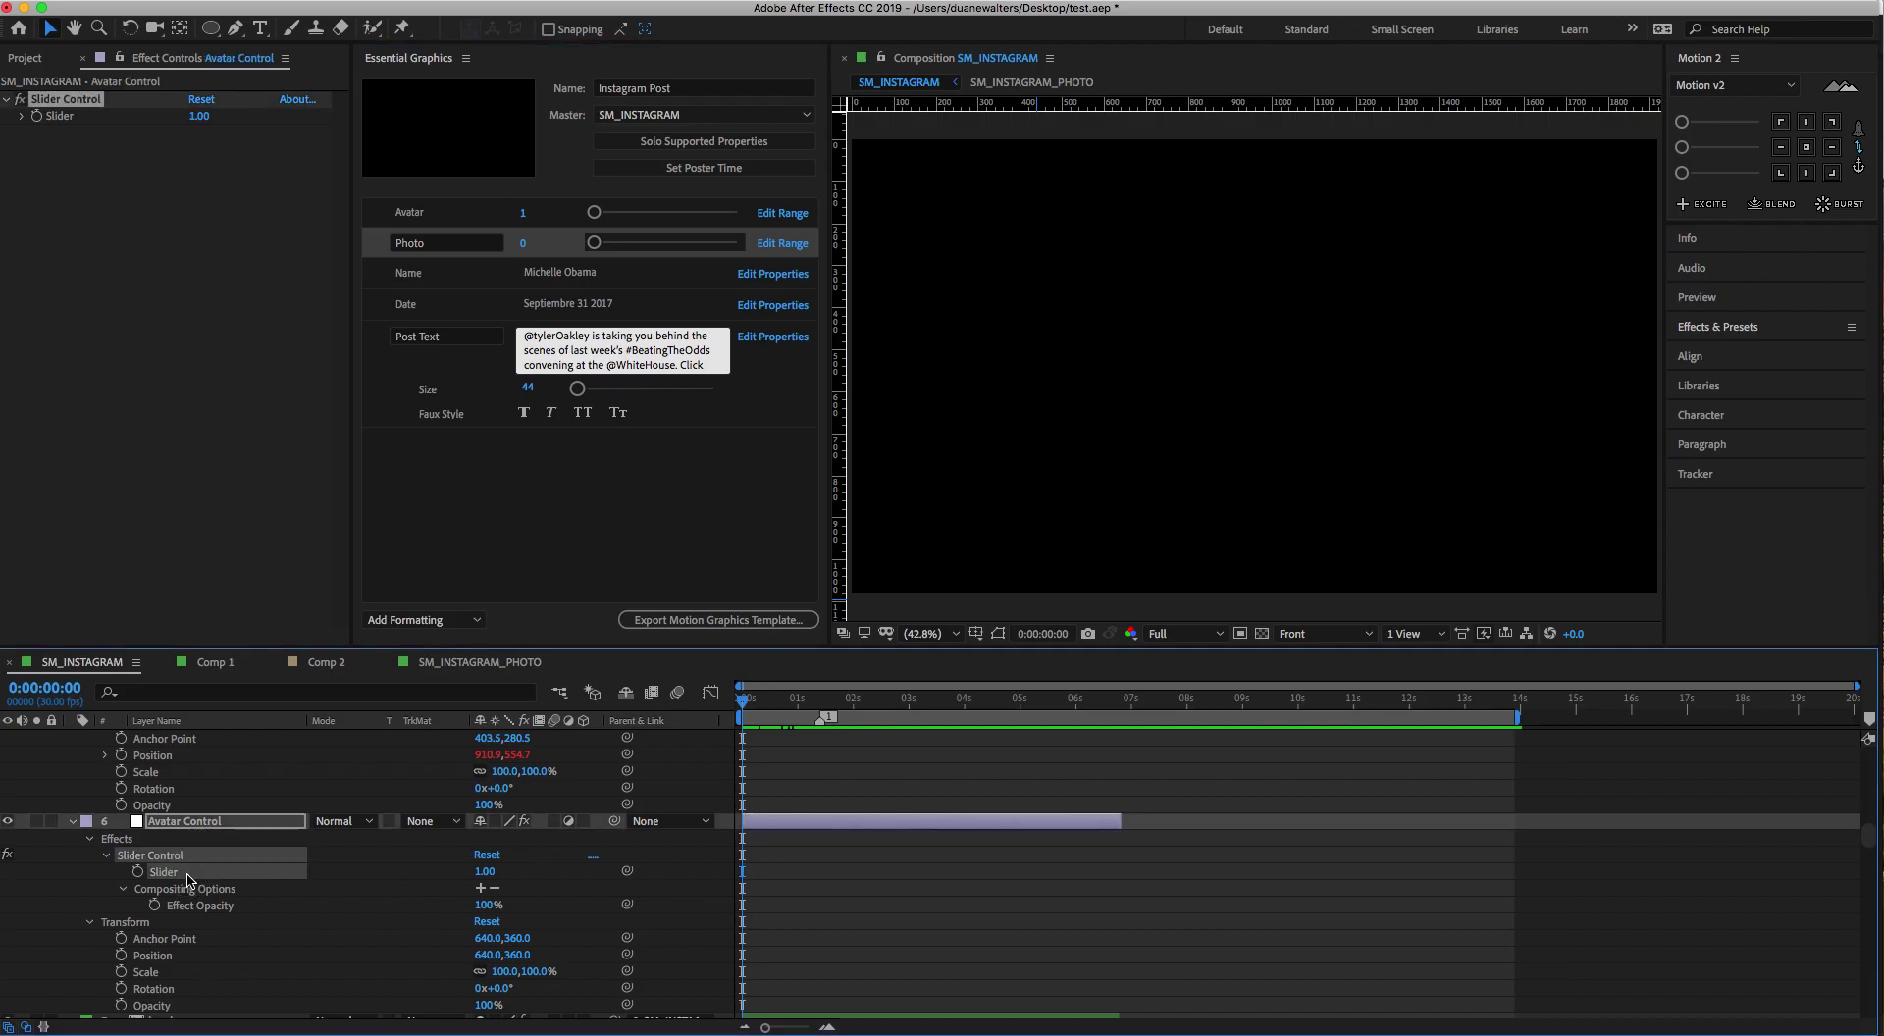
left_click(455, 214)
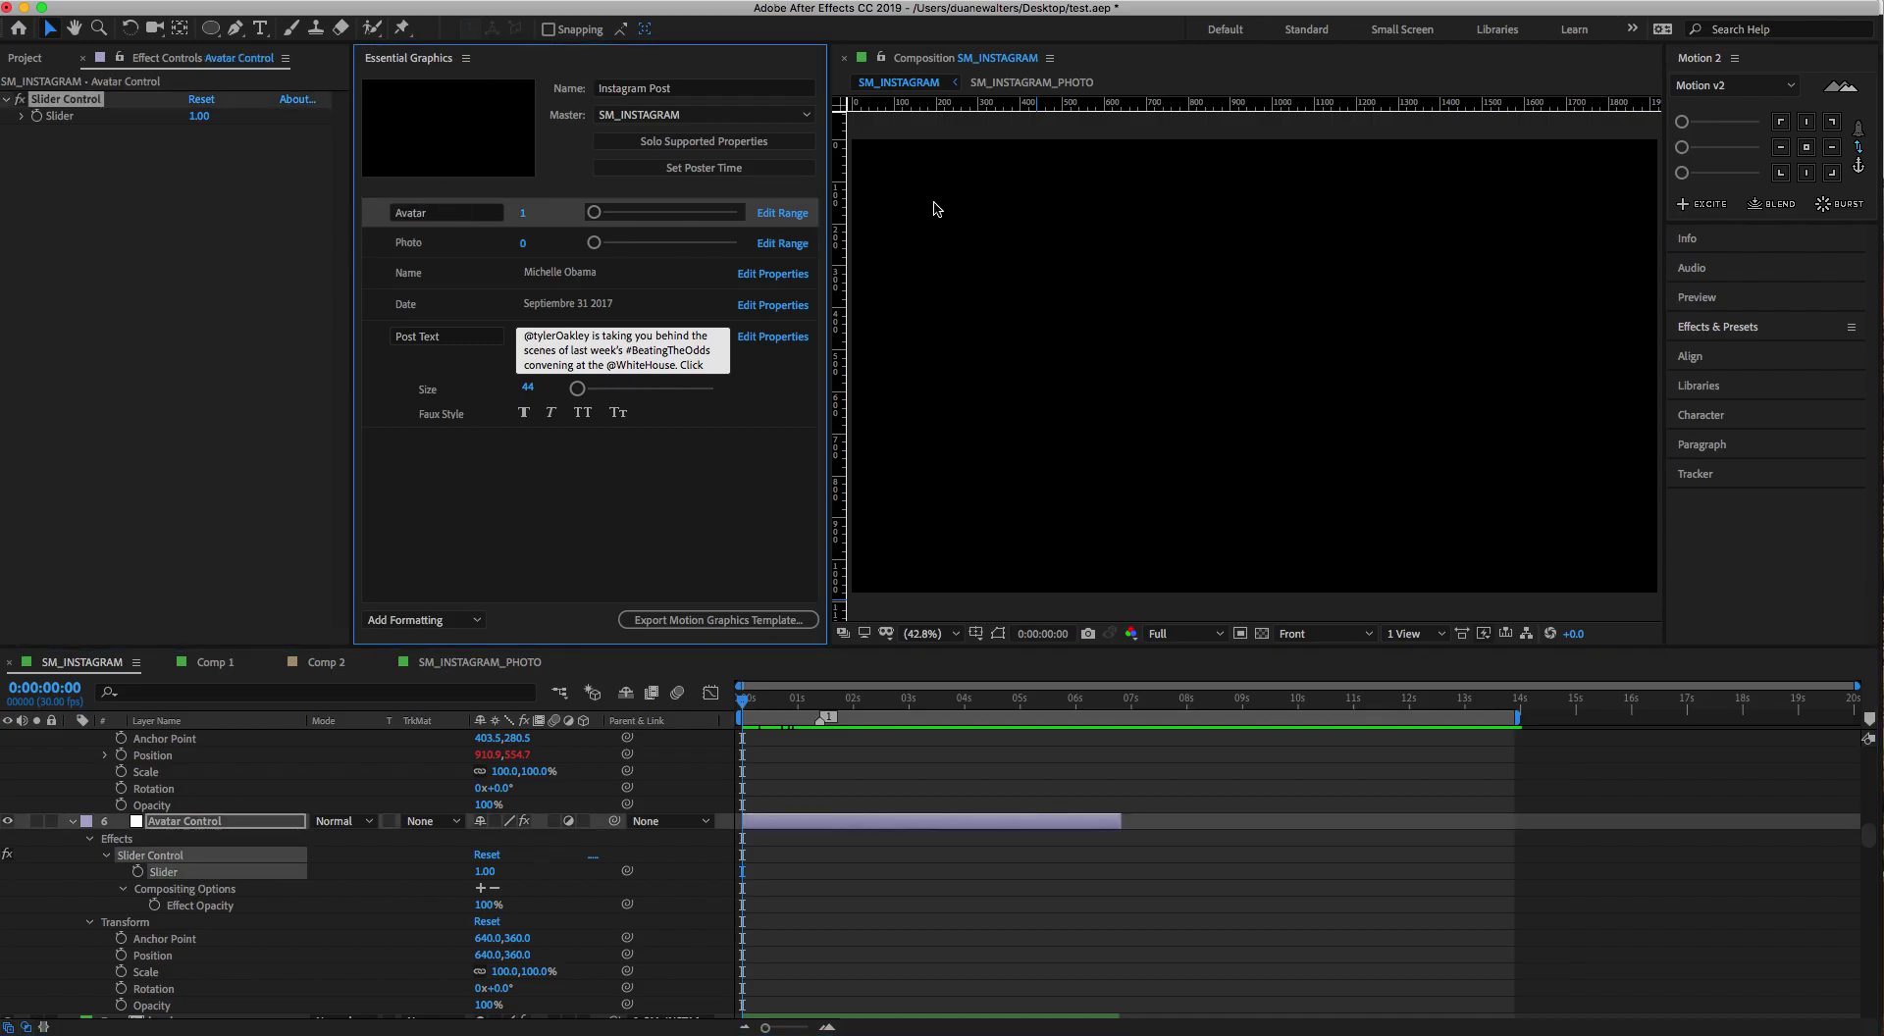
Confirm Avatar's 1–5 range, then collapse every layer into the plain 16-layer list
left_click(800, 212)
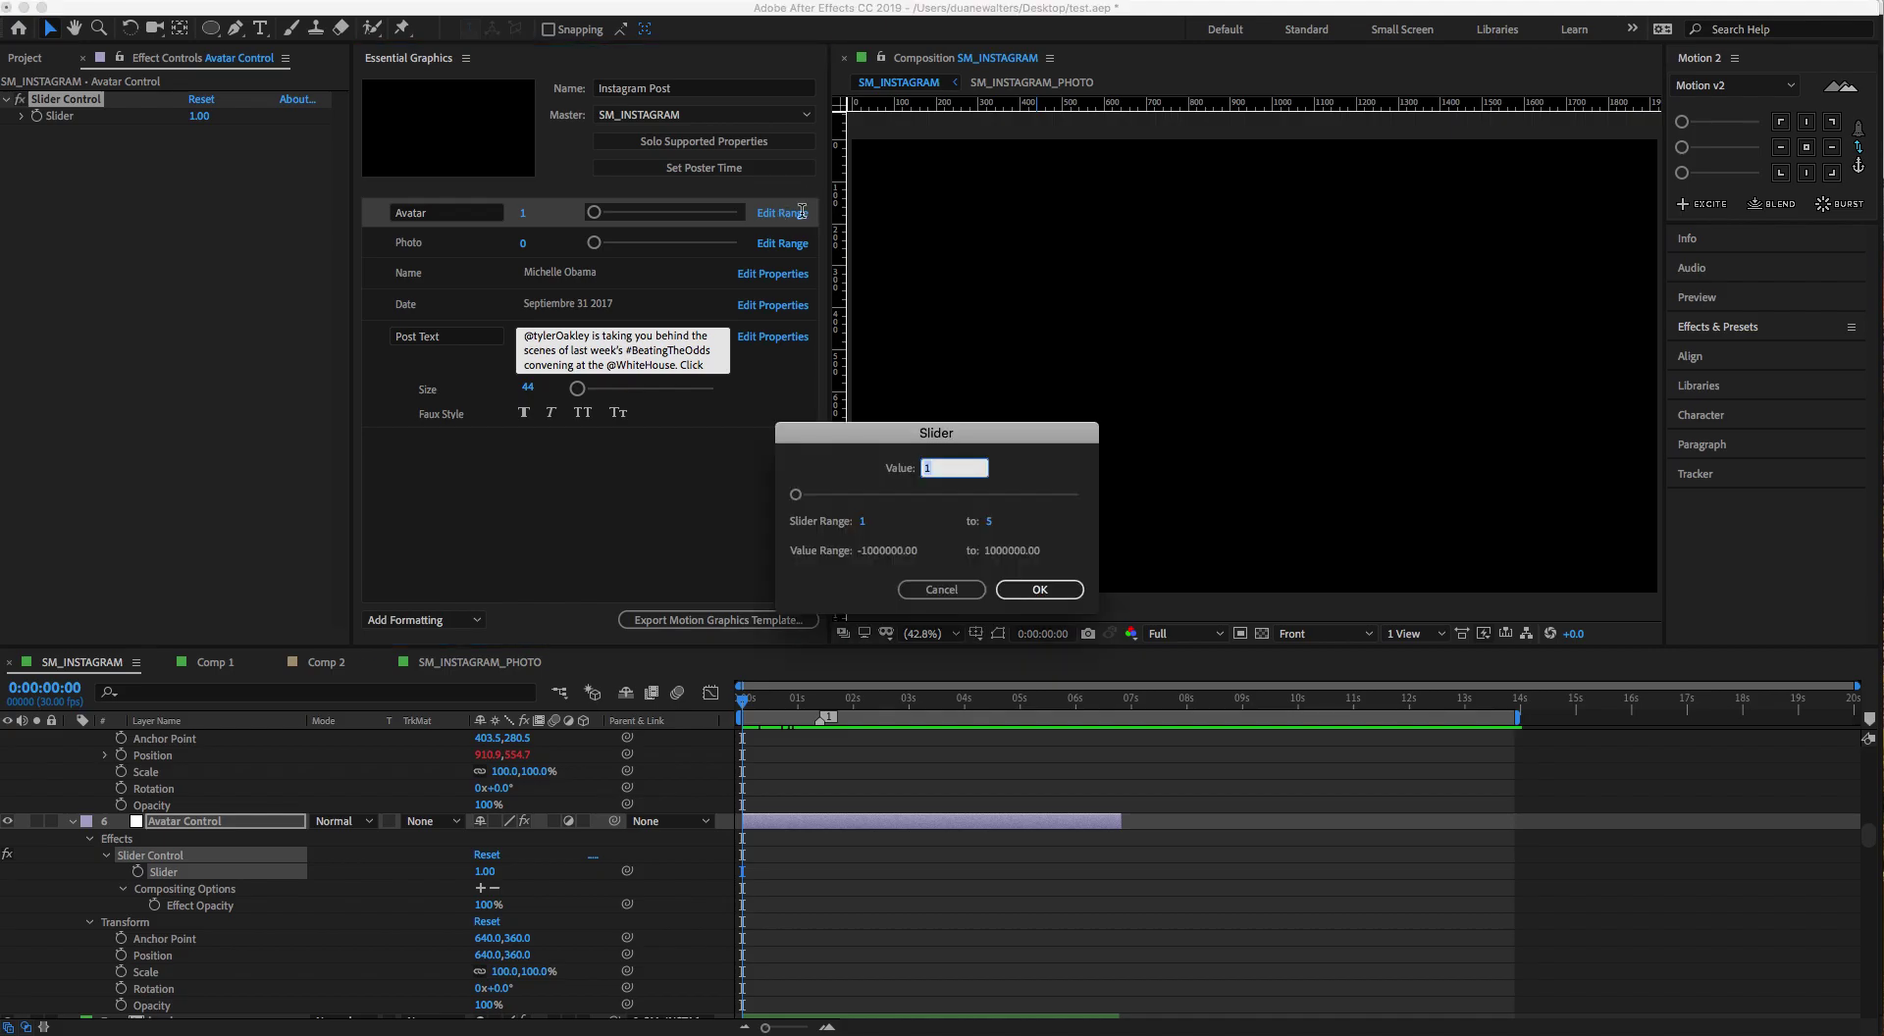
left_click(925, 591)
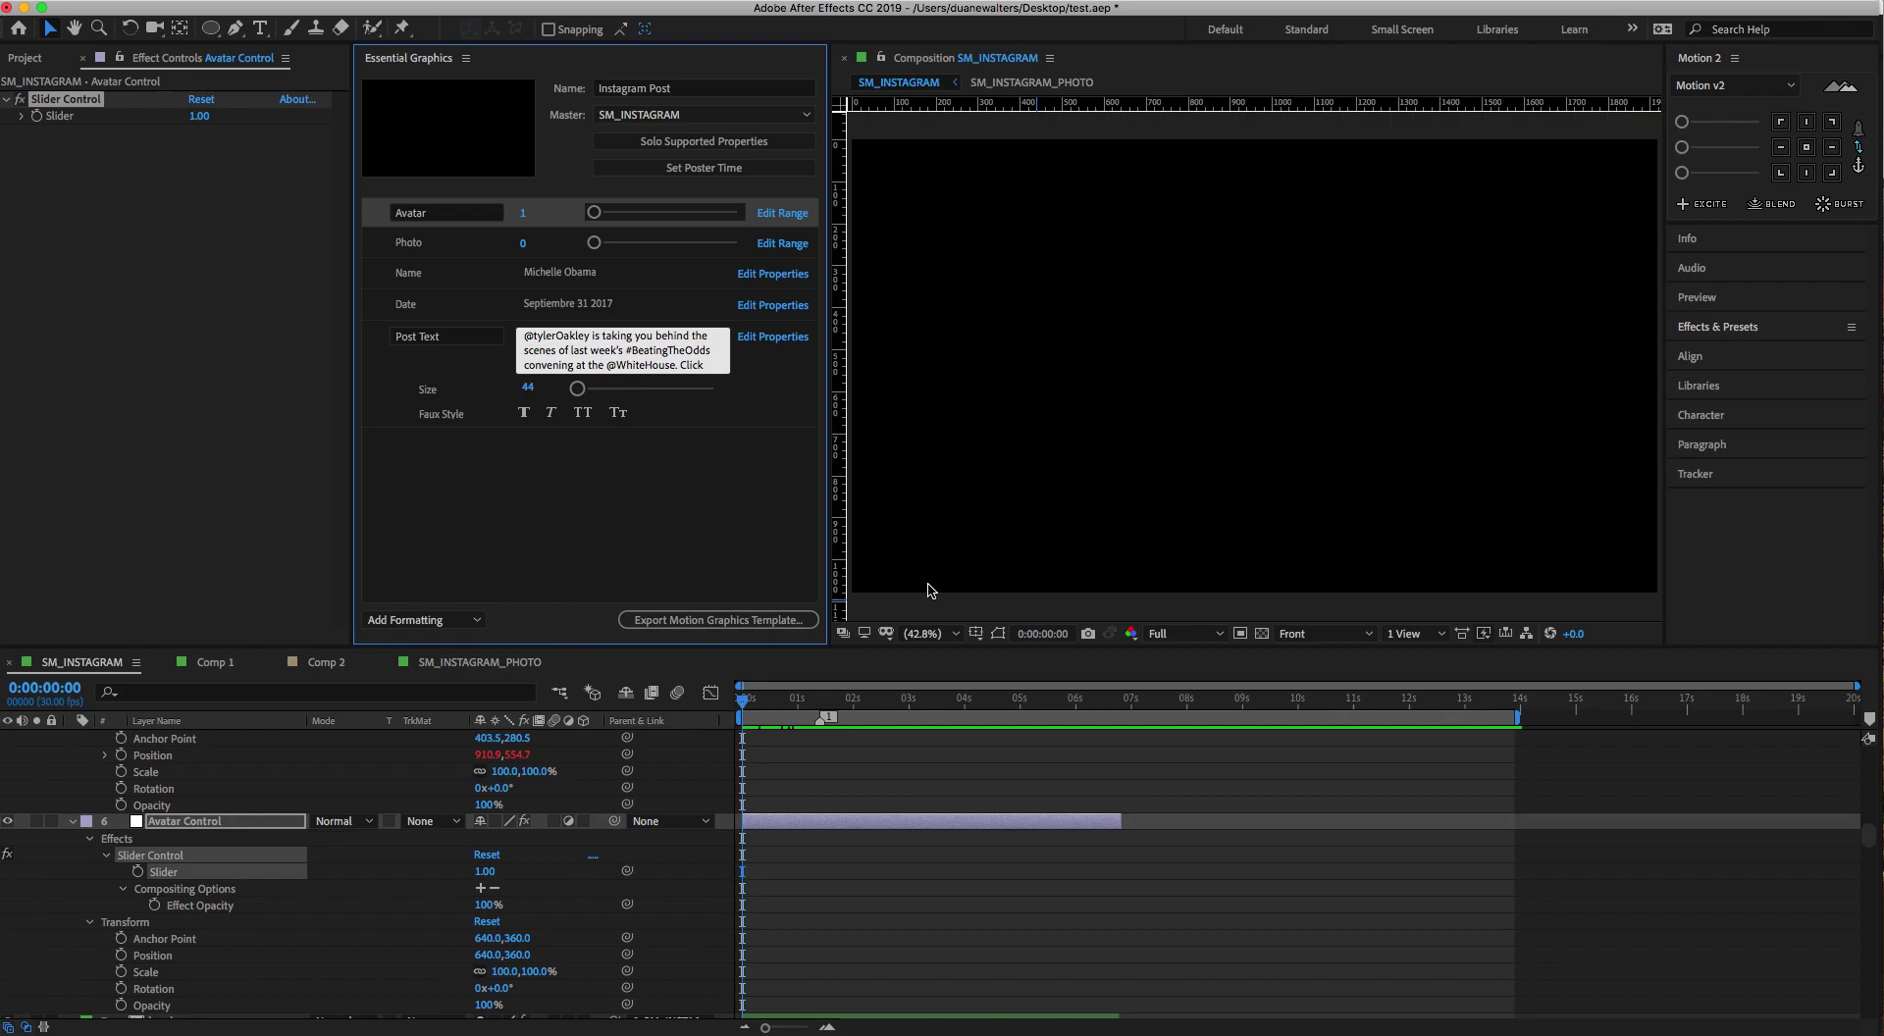
left_click(79, 827)
left_click(73, 822)
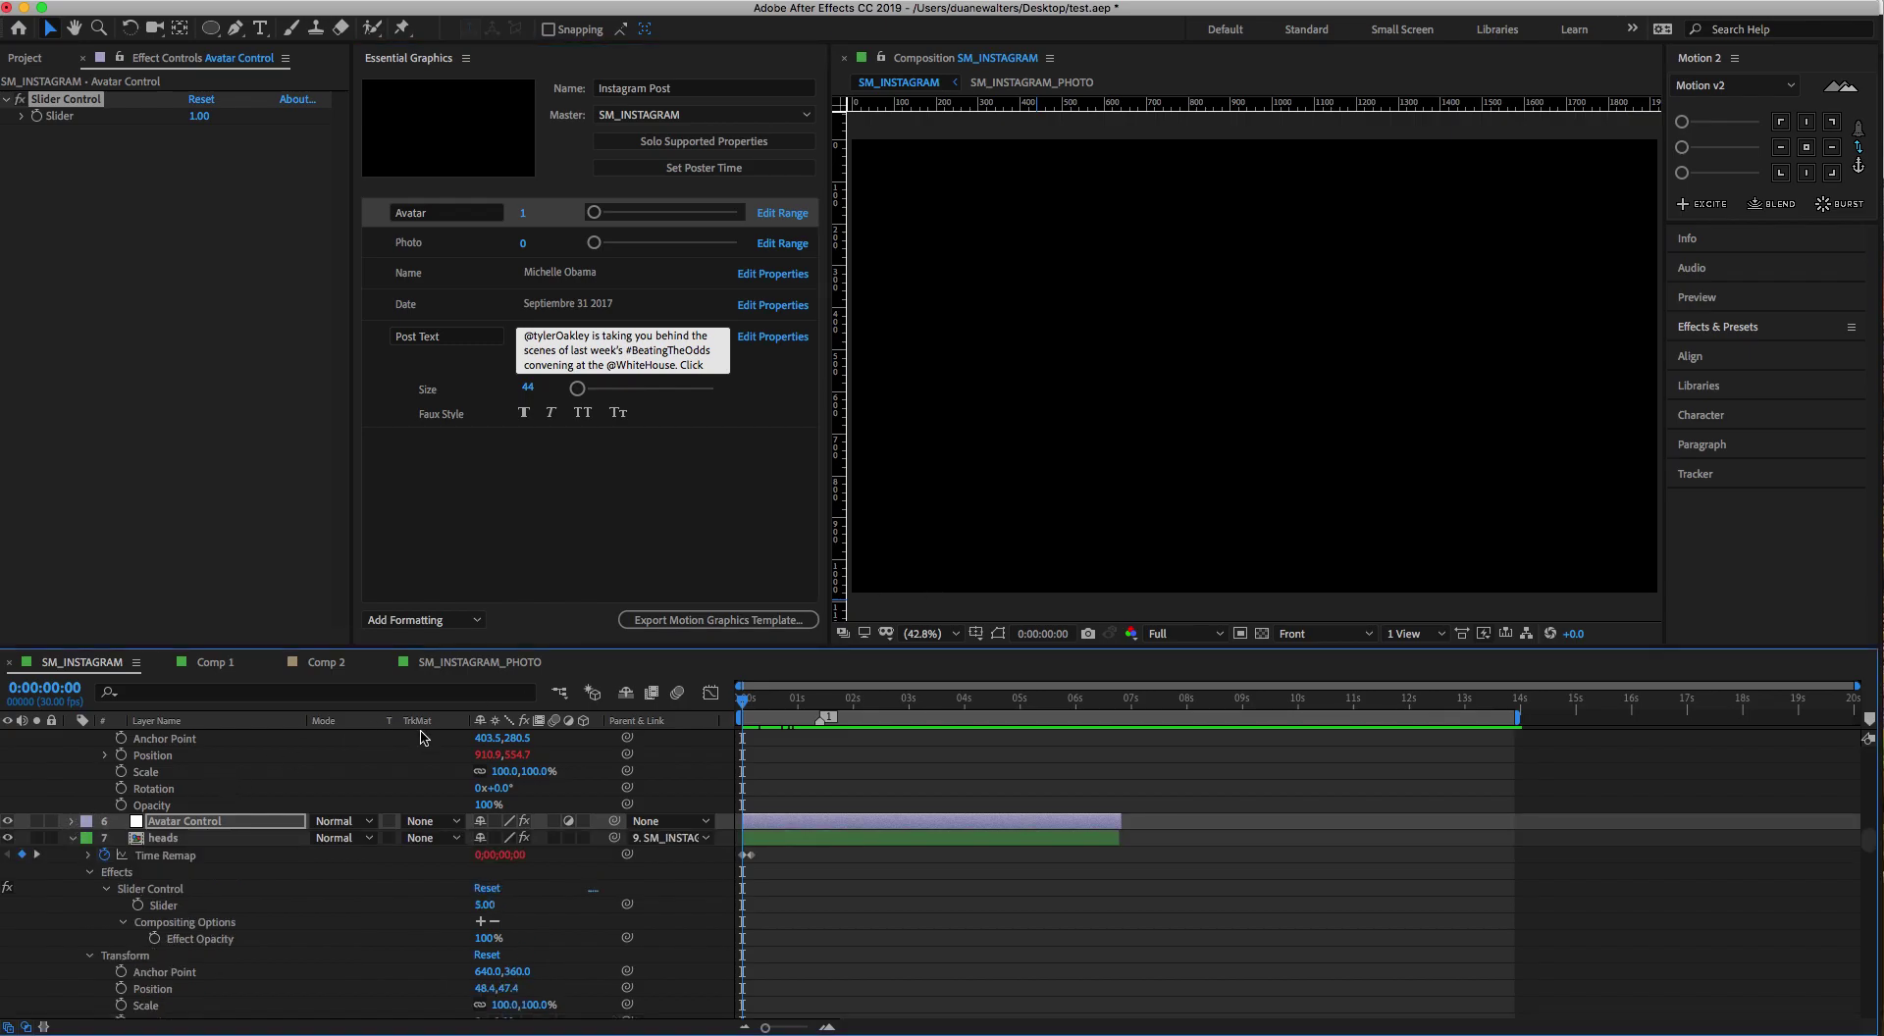
left_click(73, 838)
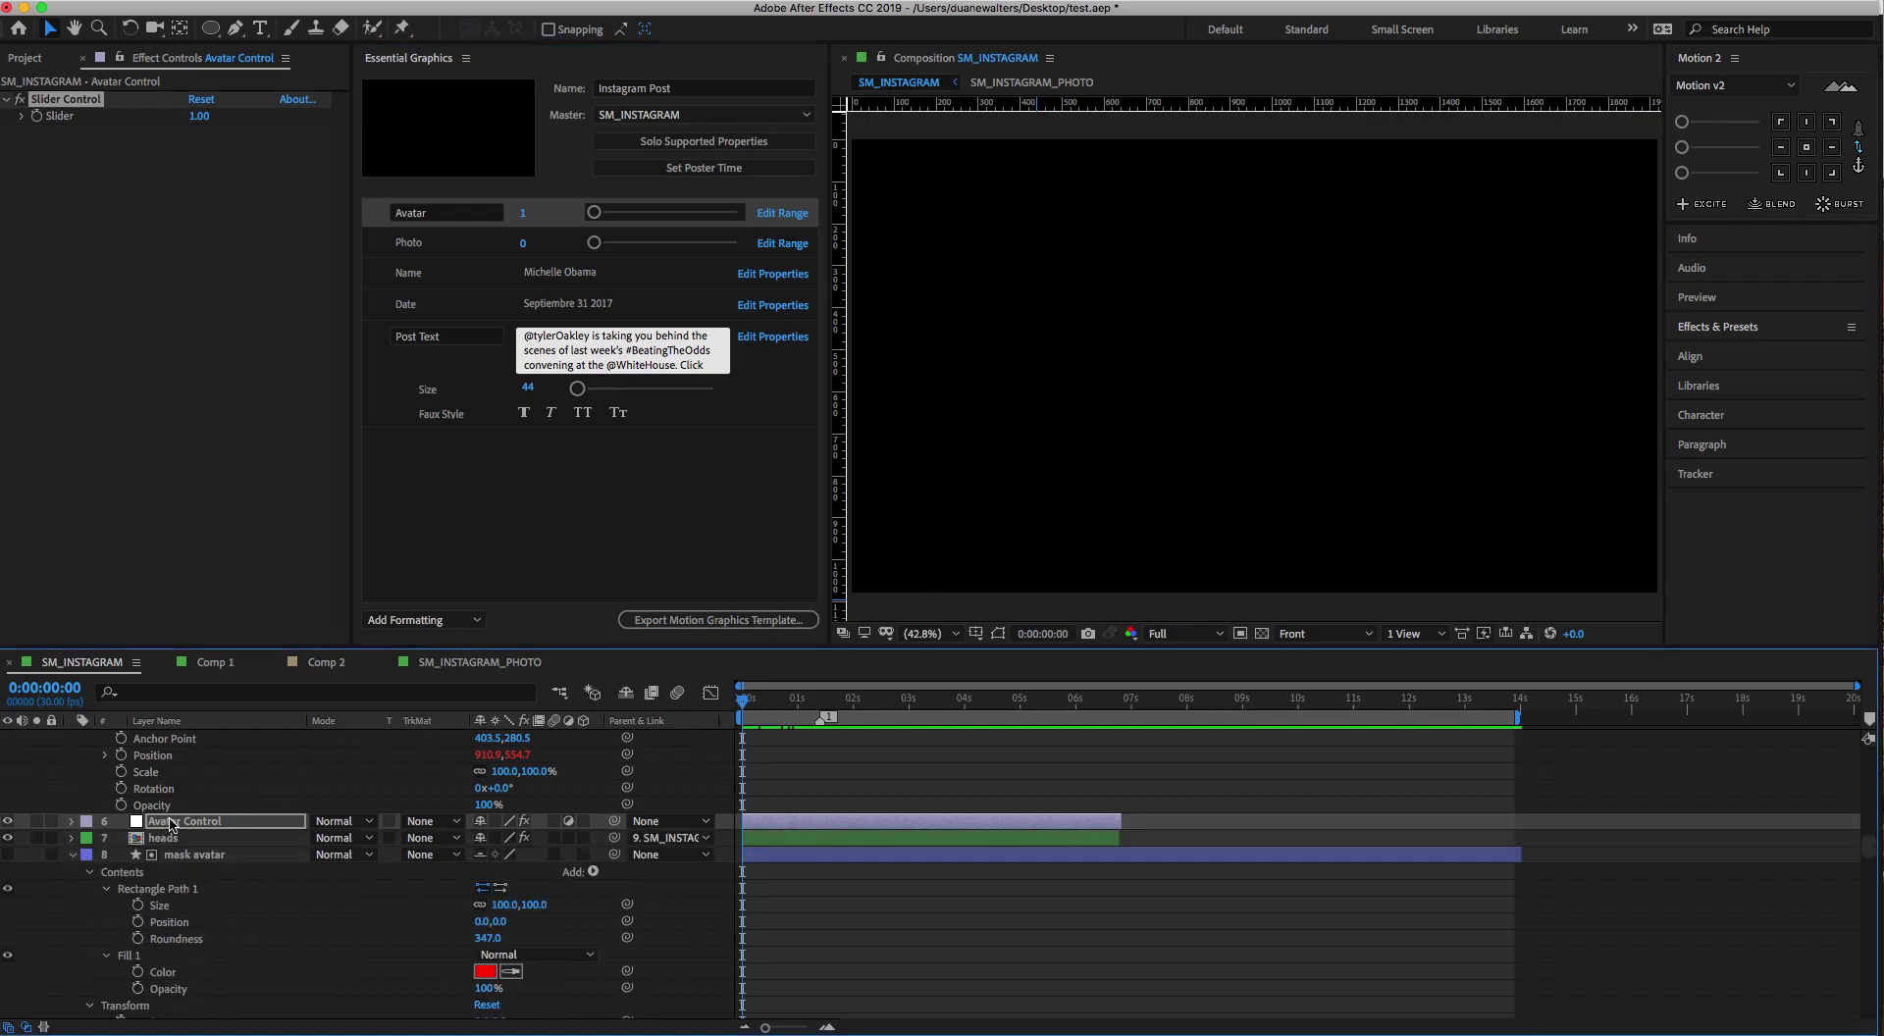
left_click(72, 855)
key("super+a")
left_click(77, 871)
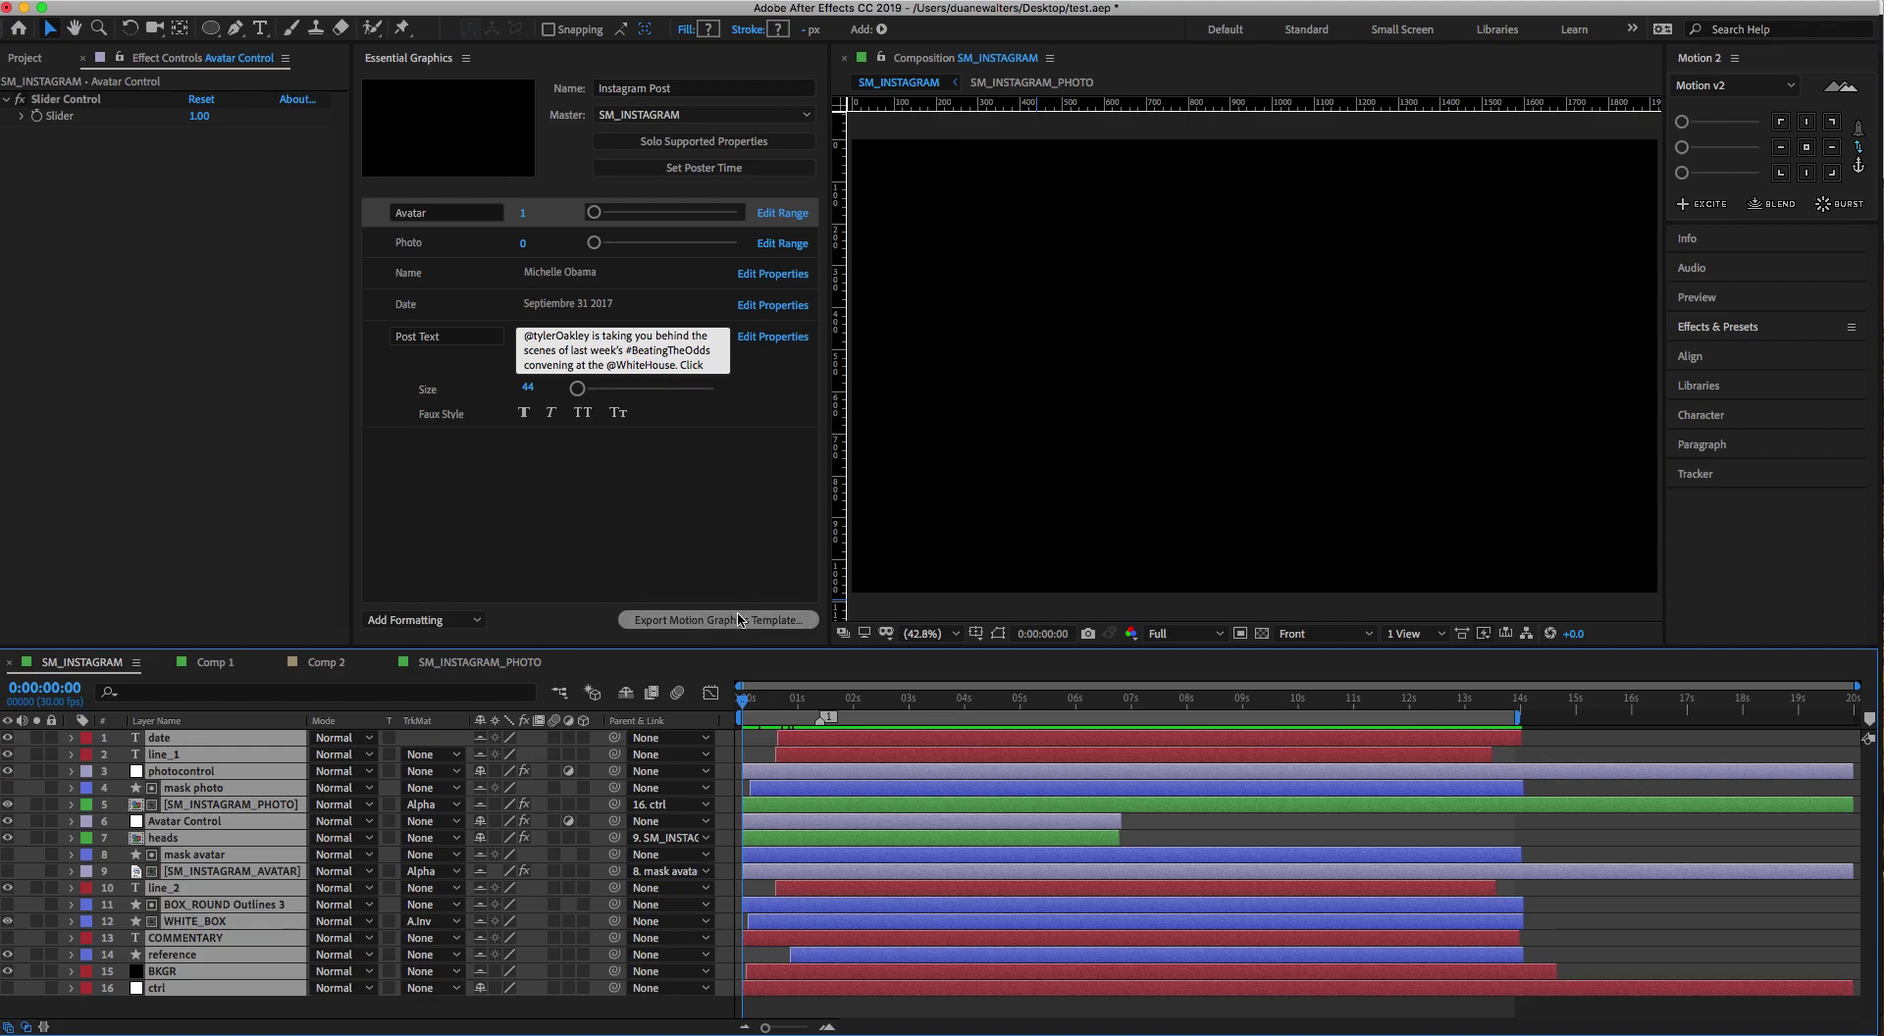
Deselect the Avatar property, glance at the WWAY Logos library, then bring Premiere Pro forward
left_click(650, 525)
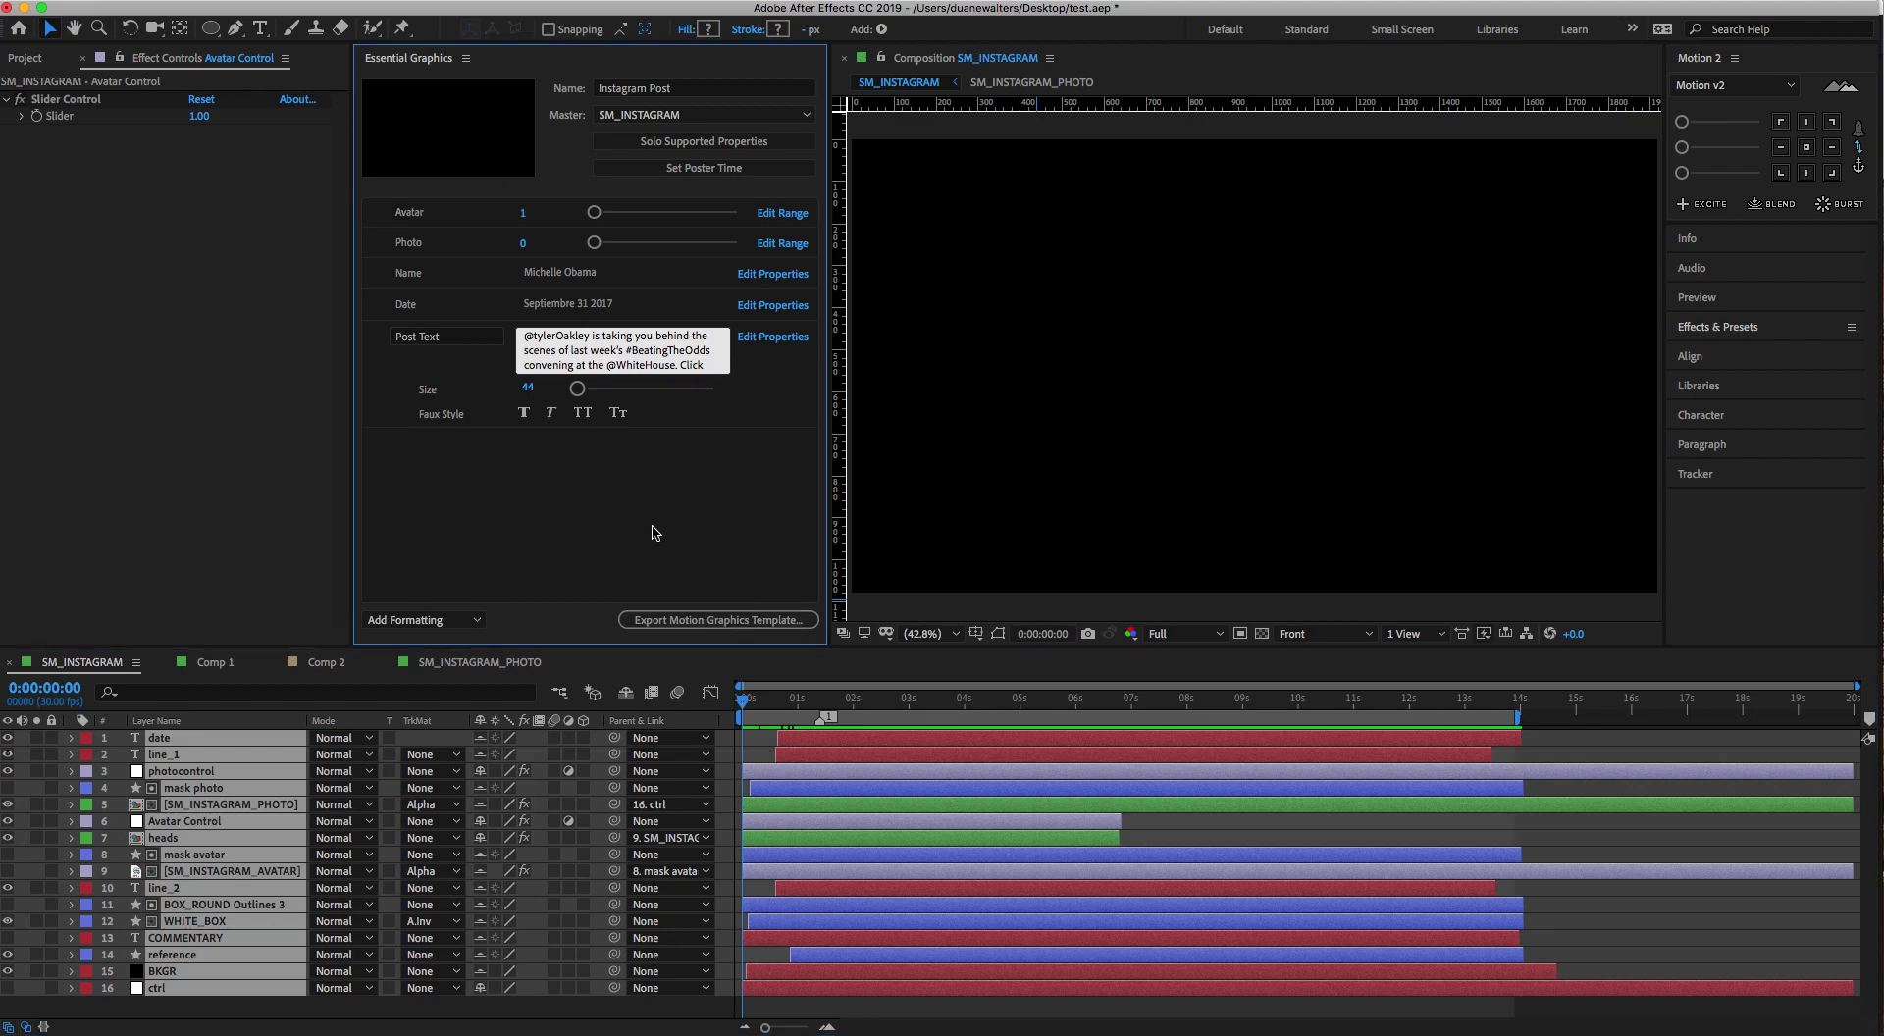
left_click(1732, 394)
scroll(1739, 490, "down", 5)
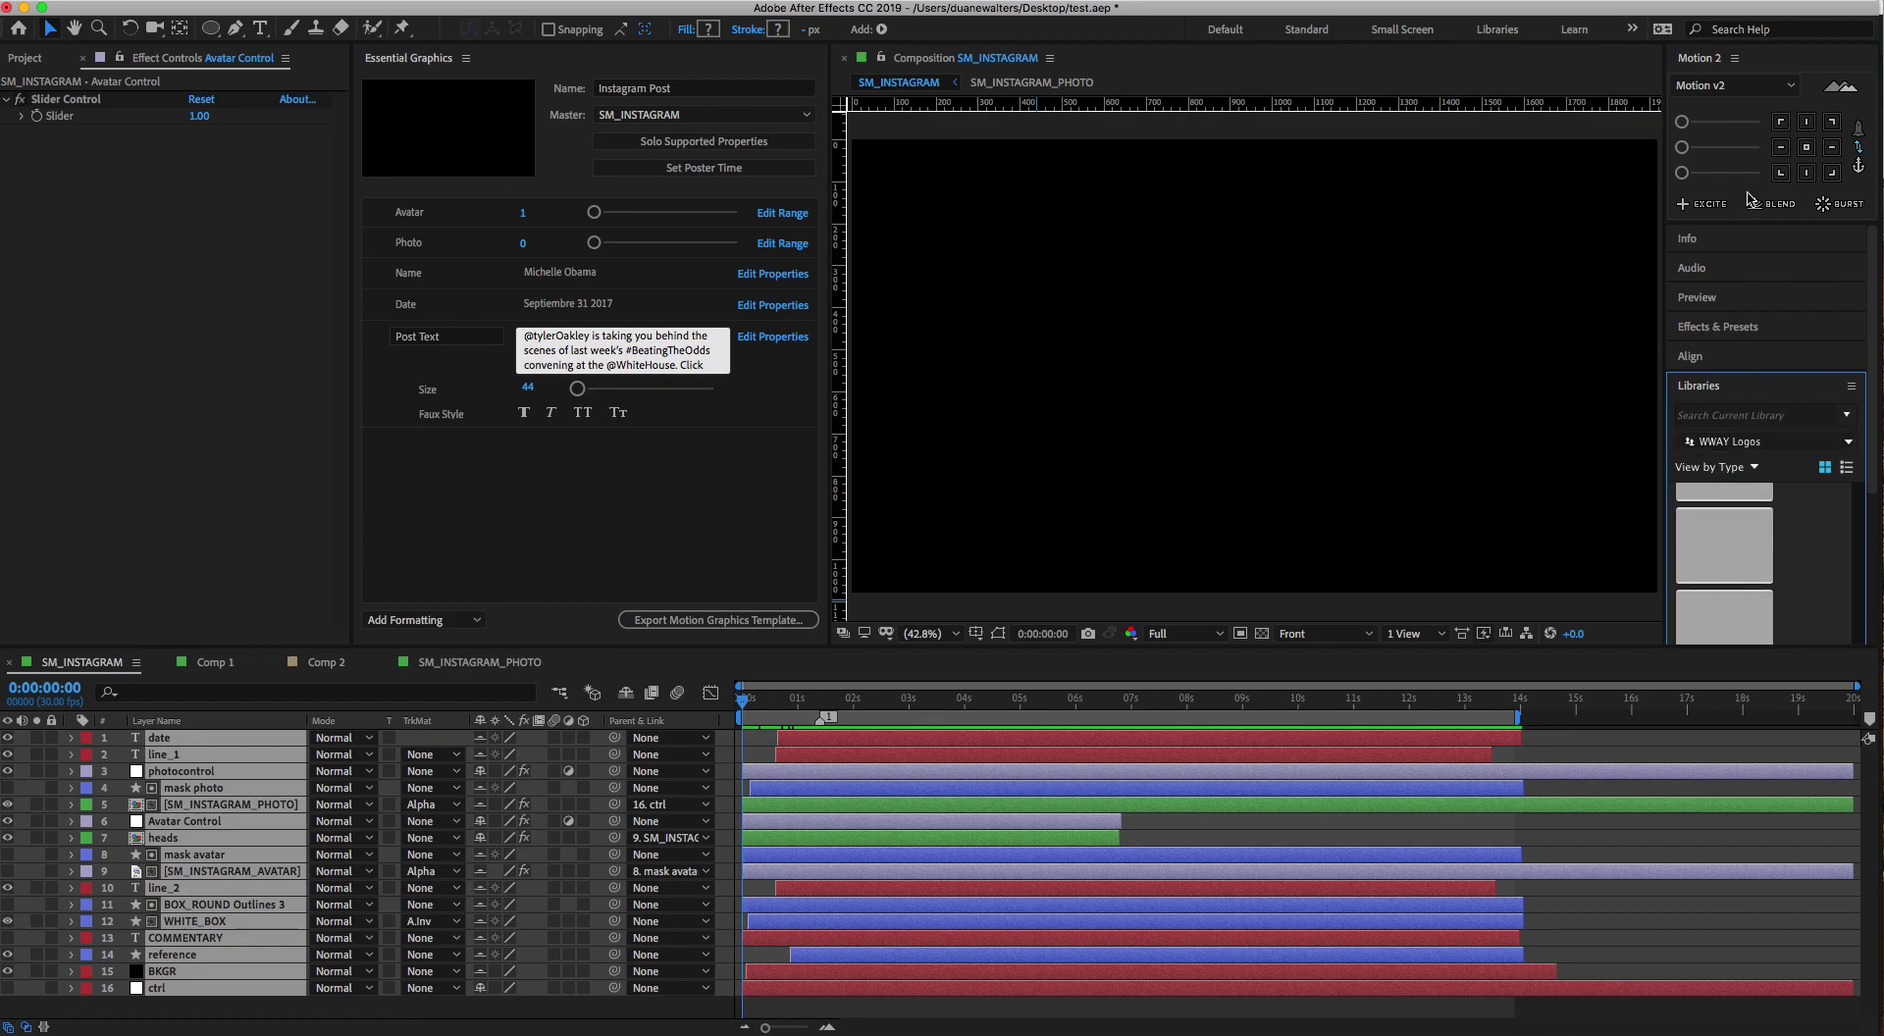
left_click(1717, 393)
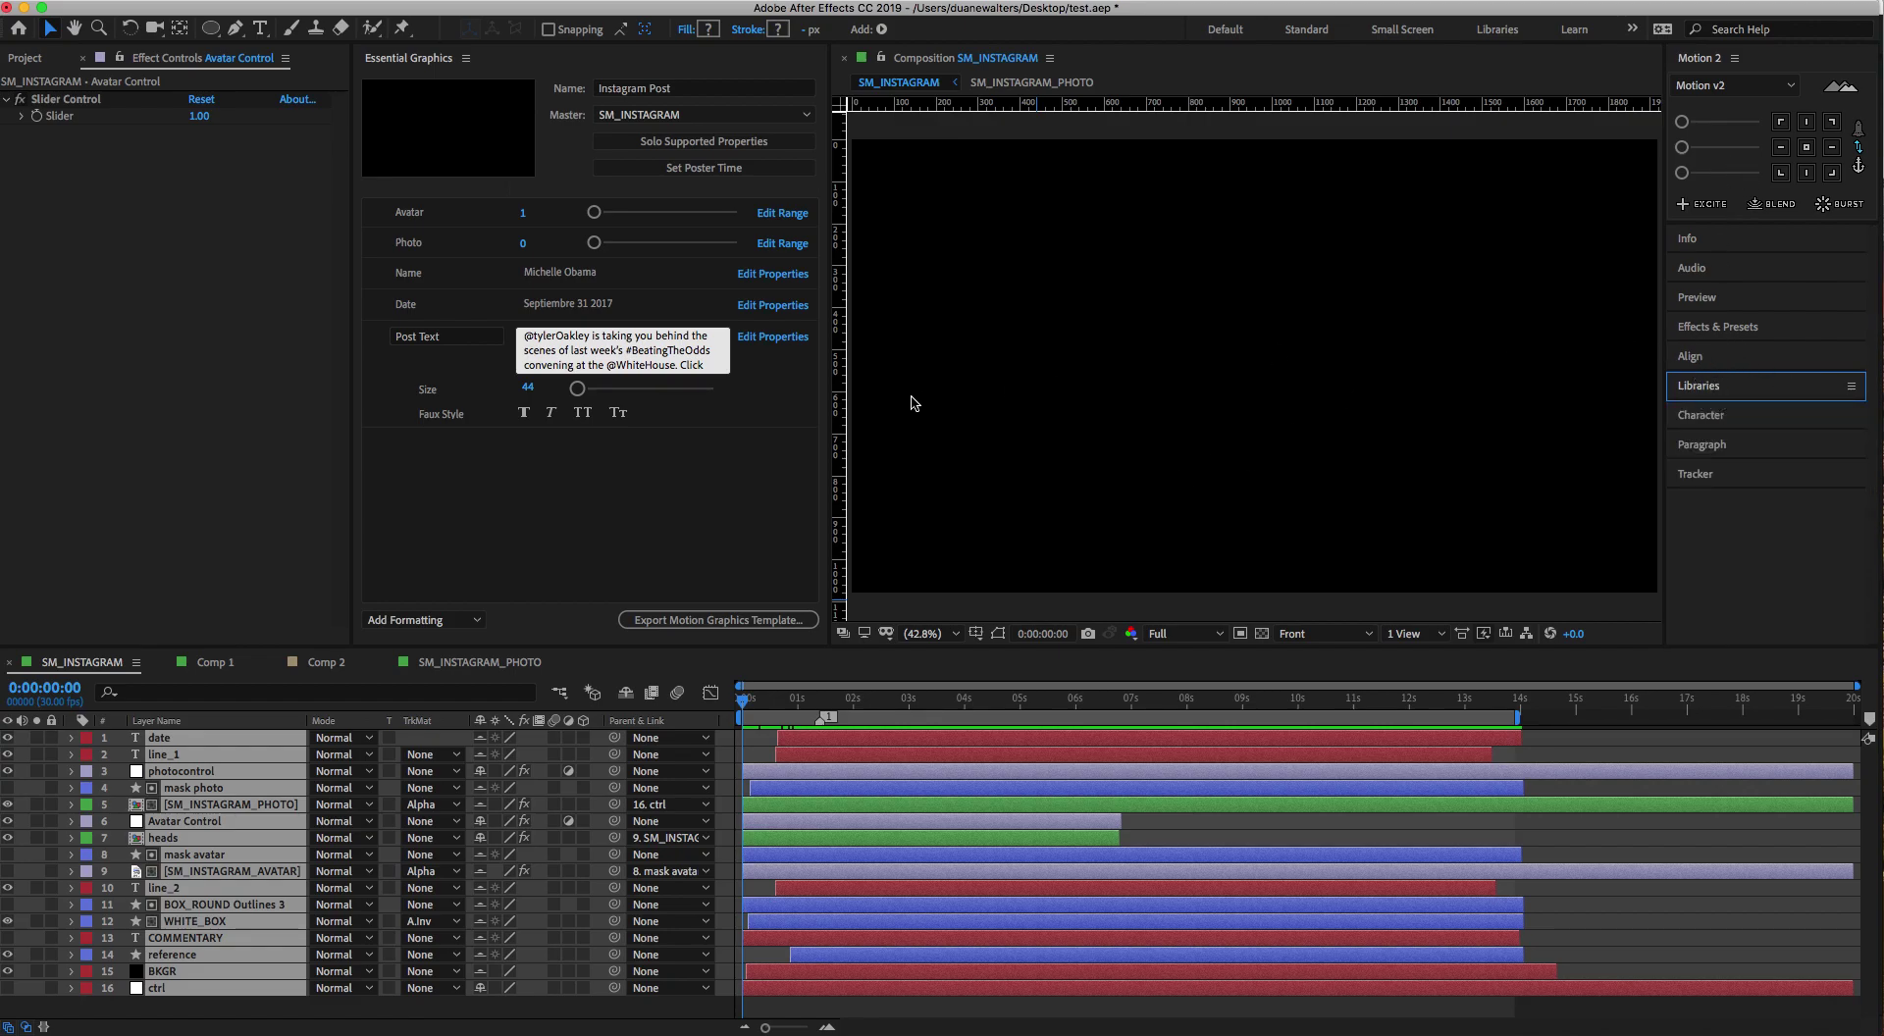
key("ctrl+Up")
left_click(589, 576)
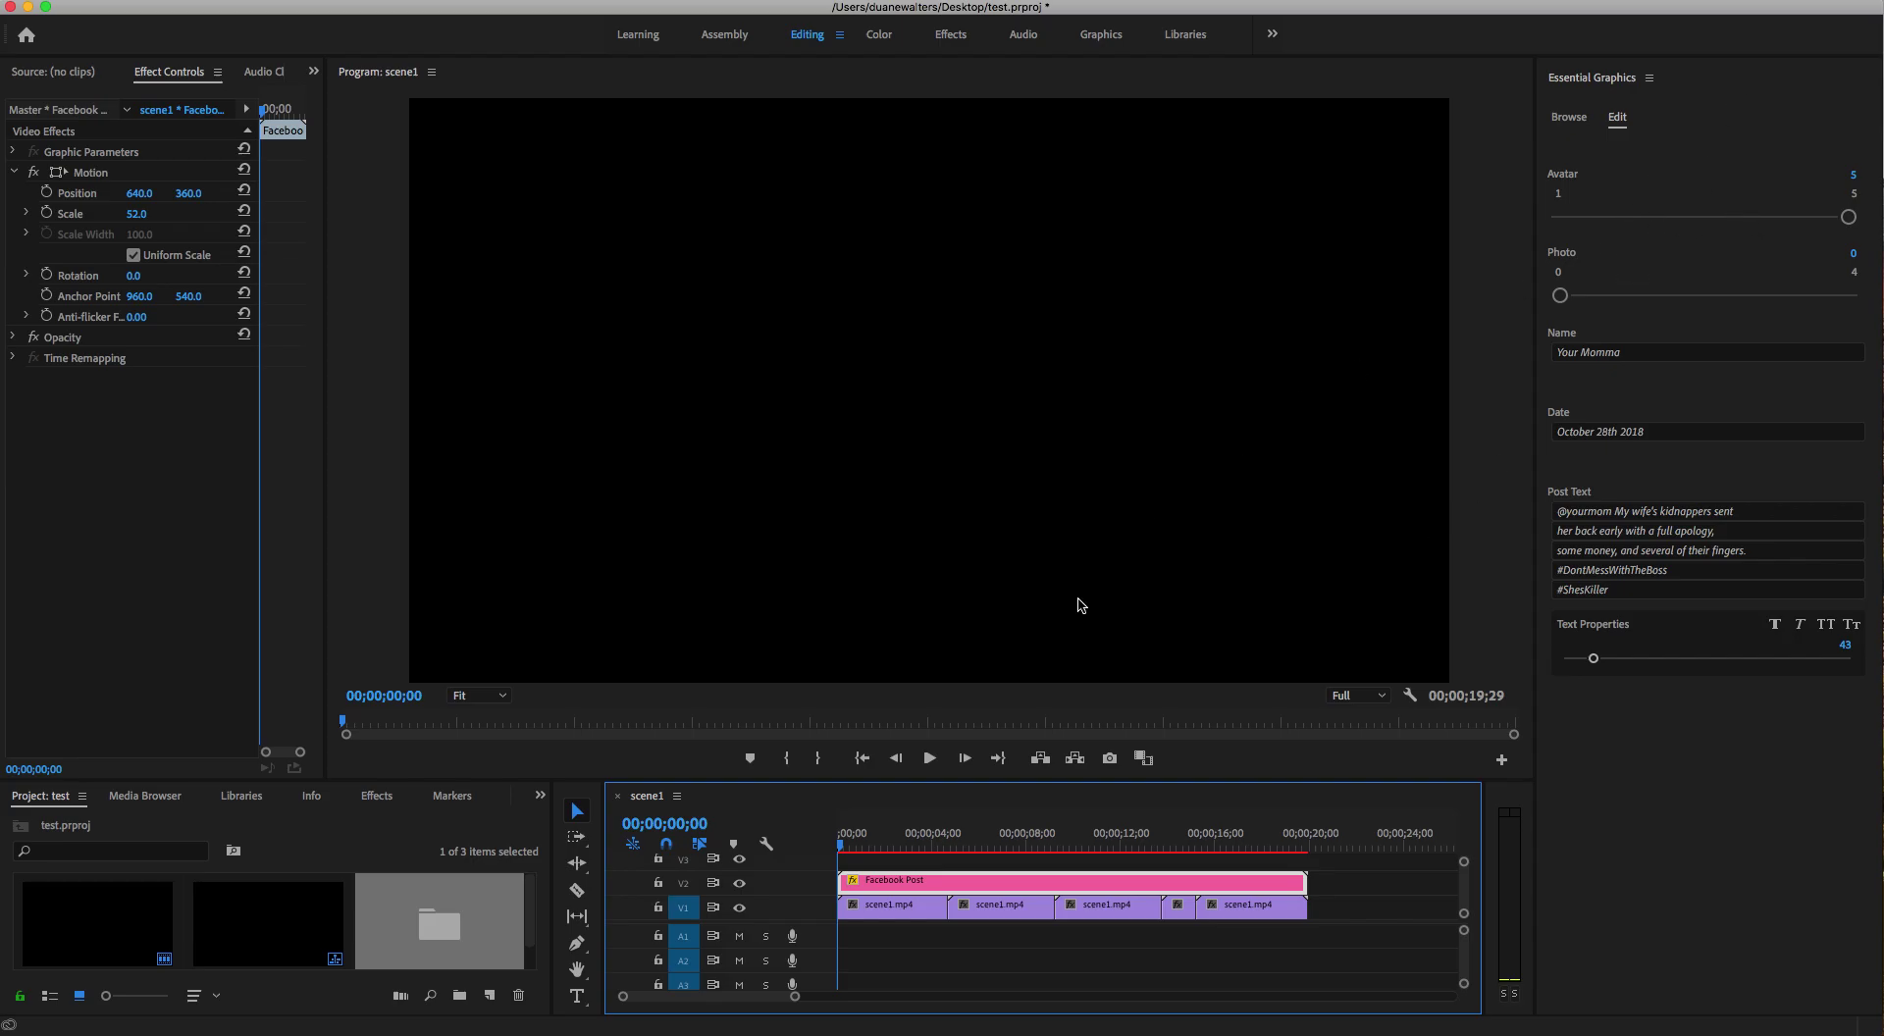
Play scene1 to the post card, try Avatar 1 then 5, and swap in the outdoor family photo
key("space")
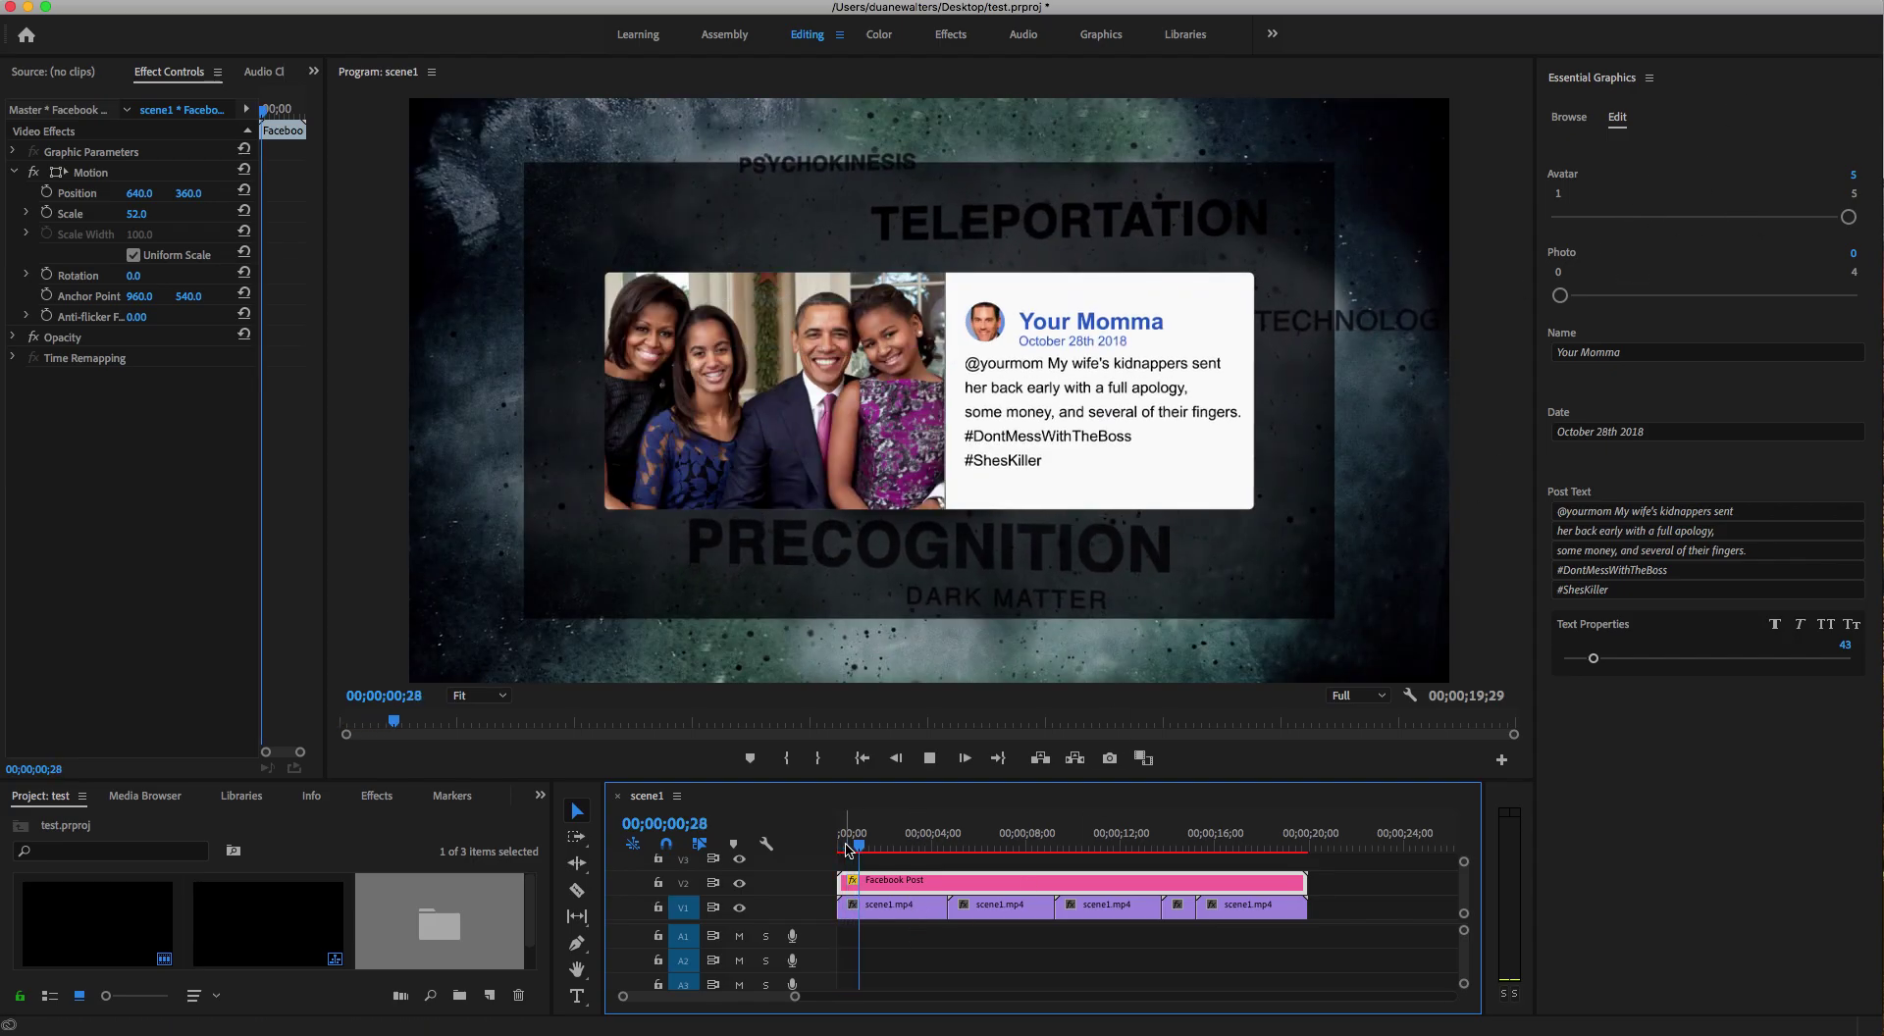
key("space")
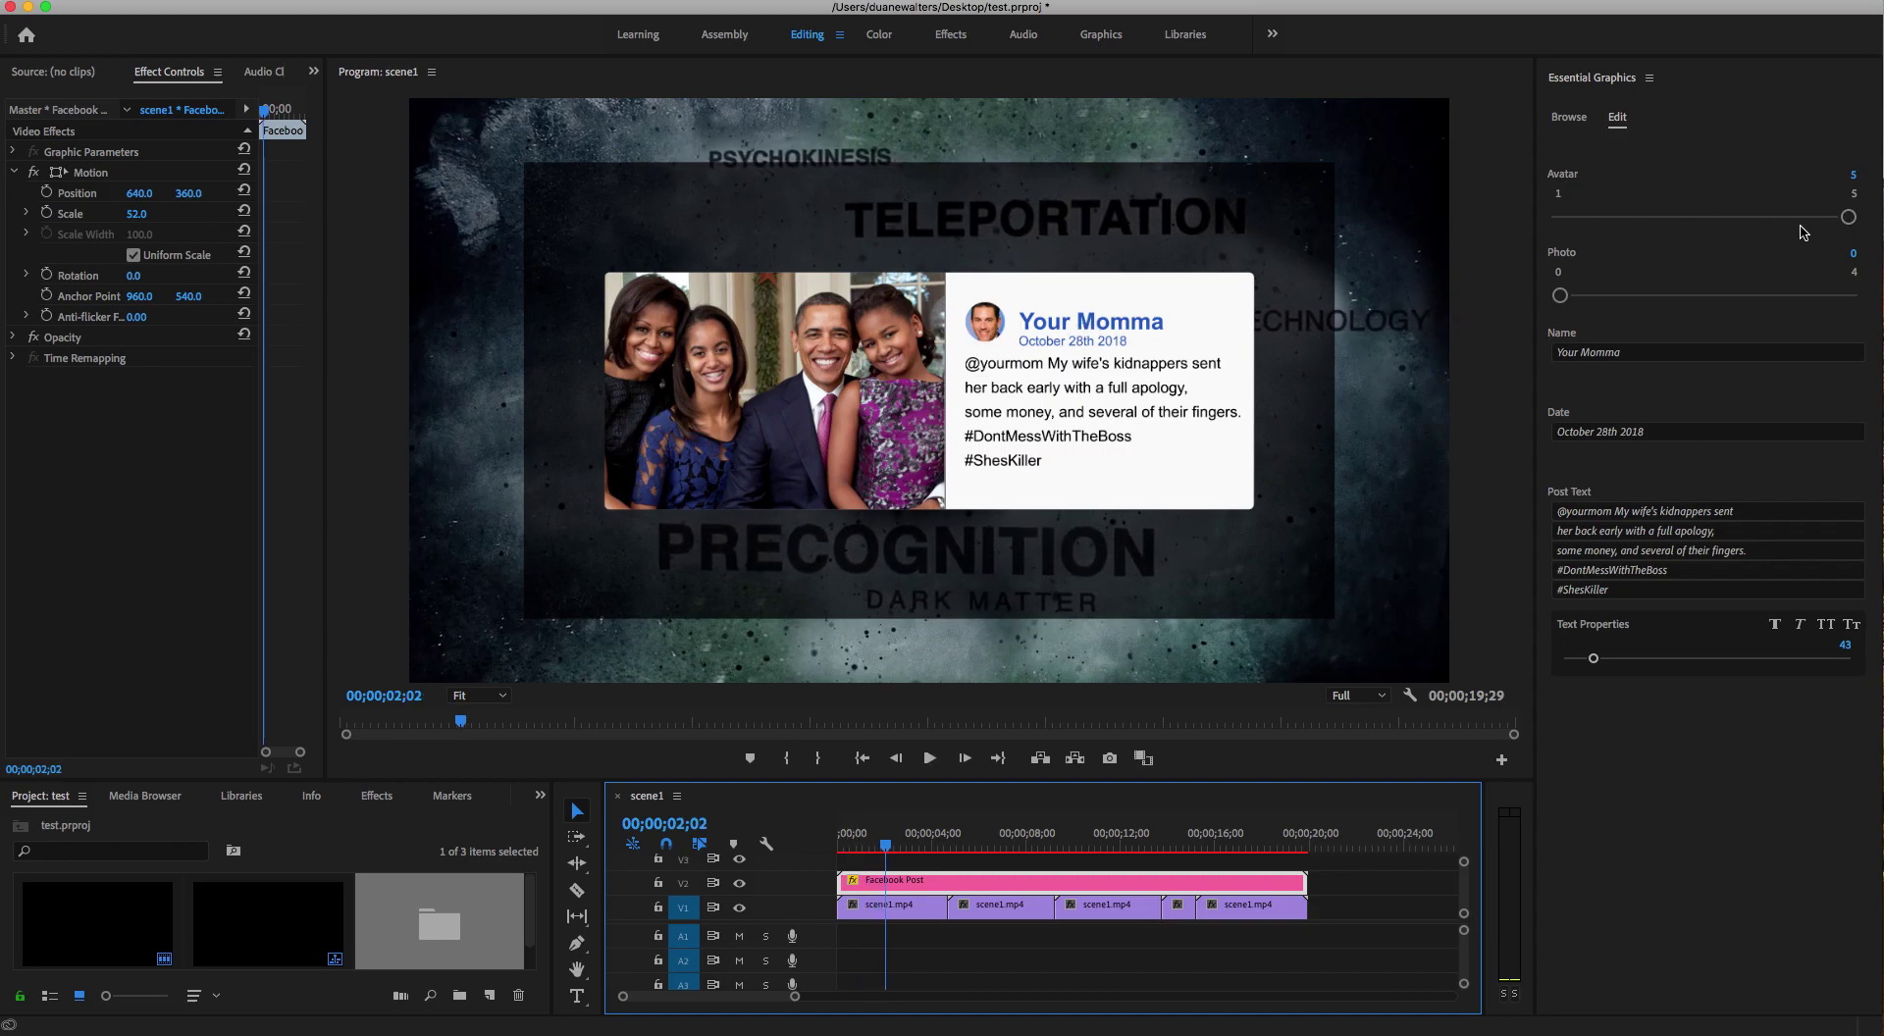
mouse_move(1848, 217)
left_mouse_down()
mouse_move(1514, 232)
mouse_move(1854, 226)
left_mouse_up()
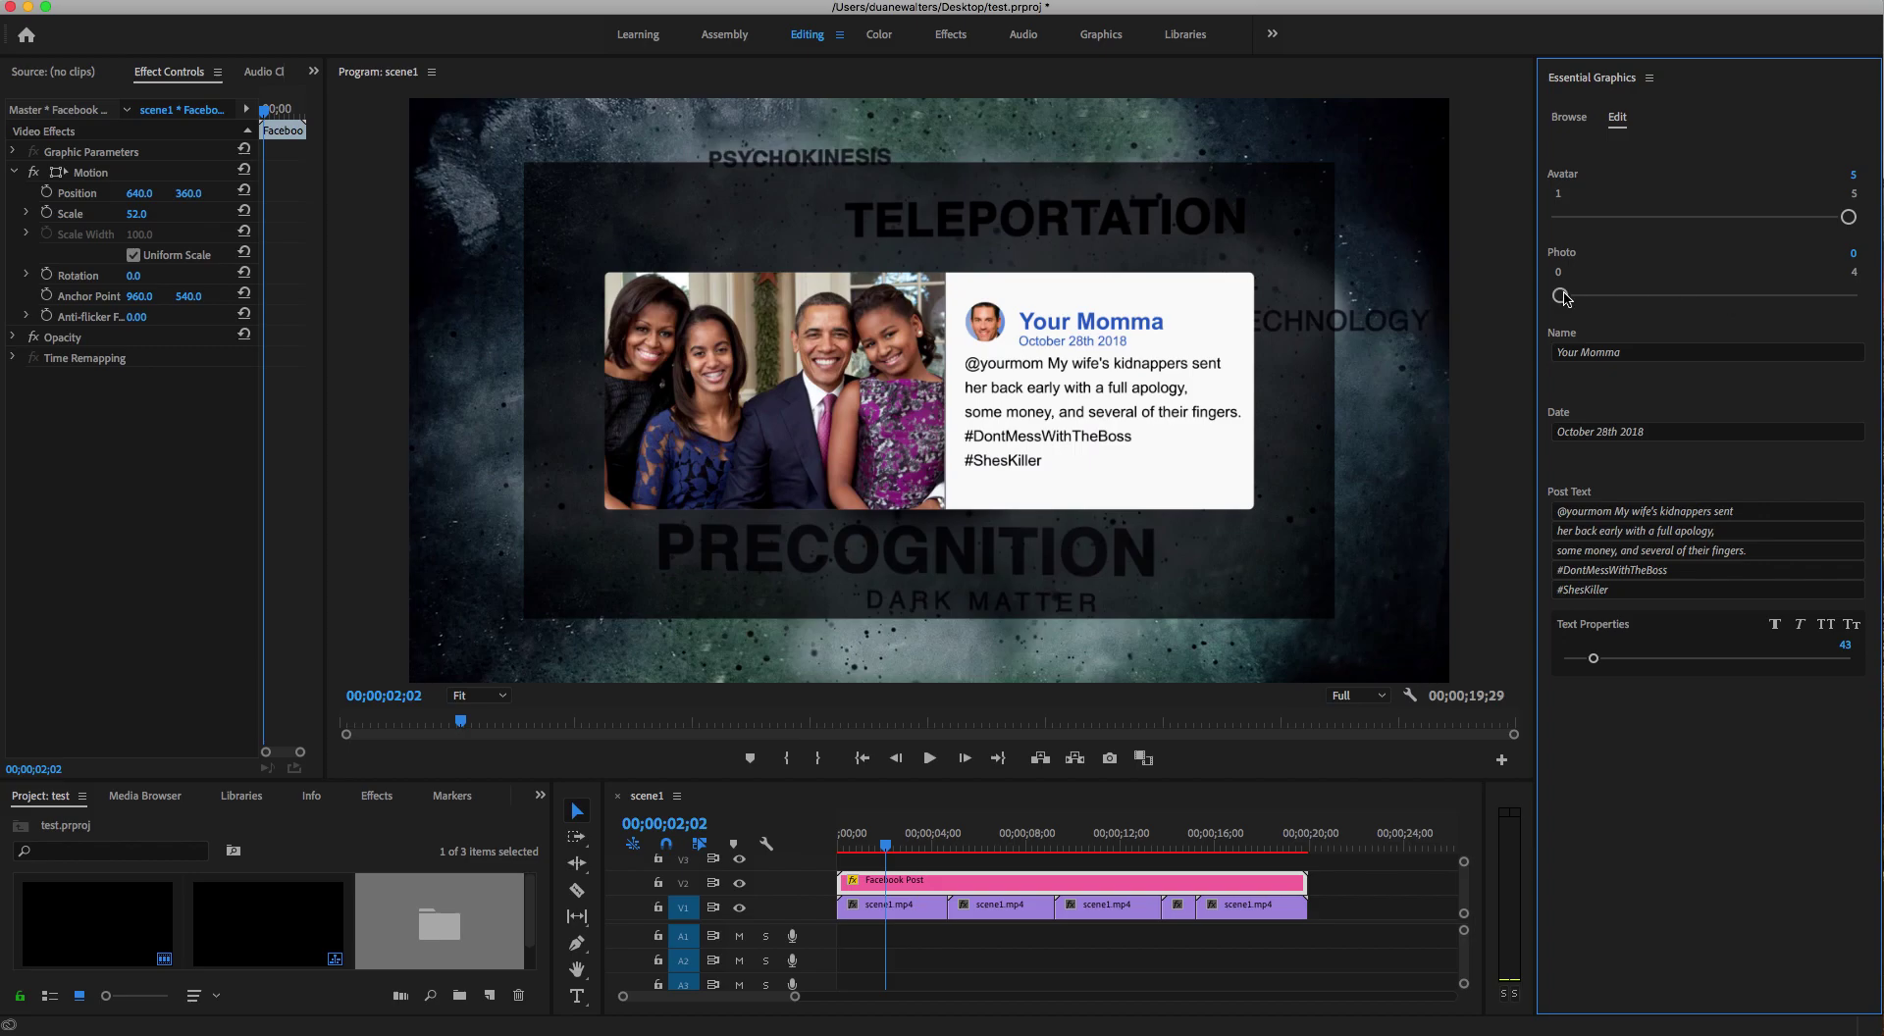
mouse_move(1562, 297)
left_mouse_down()
mouse_move(1858, 299)
mouse_move(1526, 302)
mouse_move(1554, 310)
left_mouse_up()
mouse_move(1560, 295)
left_mouse_down()
mouse_move(1774, 295)
mouse_move(1538, 307)
left_mouse_up()
Rename the post's display name from Your Momma to Your Daddy
left_click(1635, 353)
double_click(1610, 353)
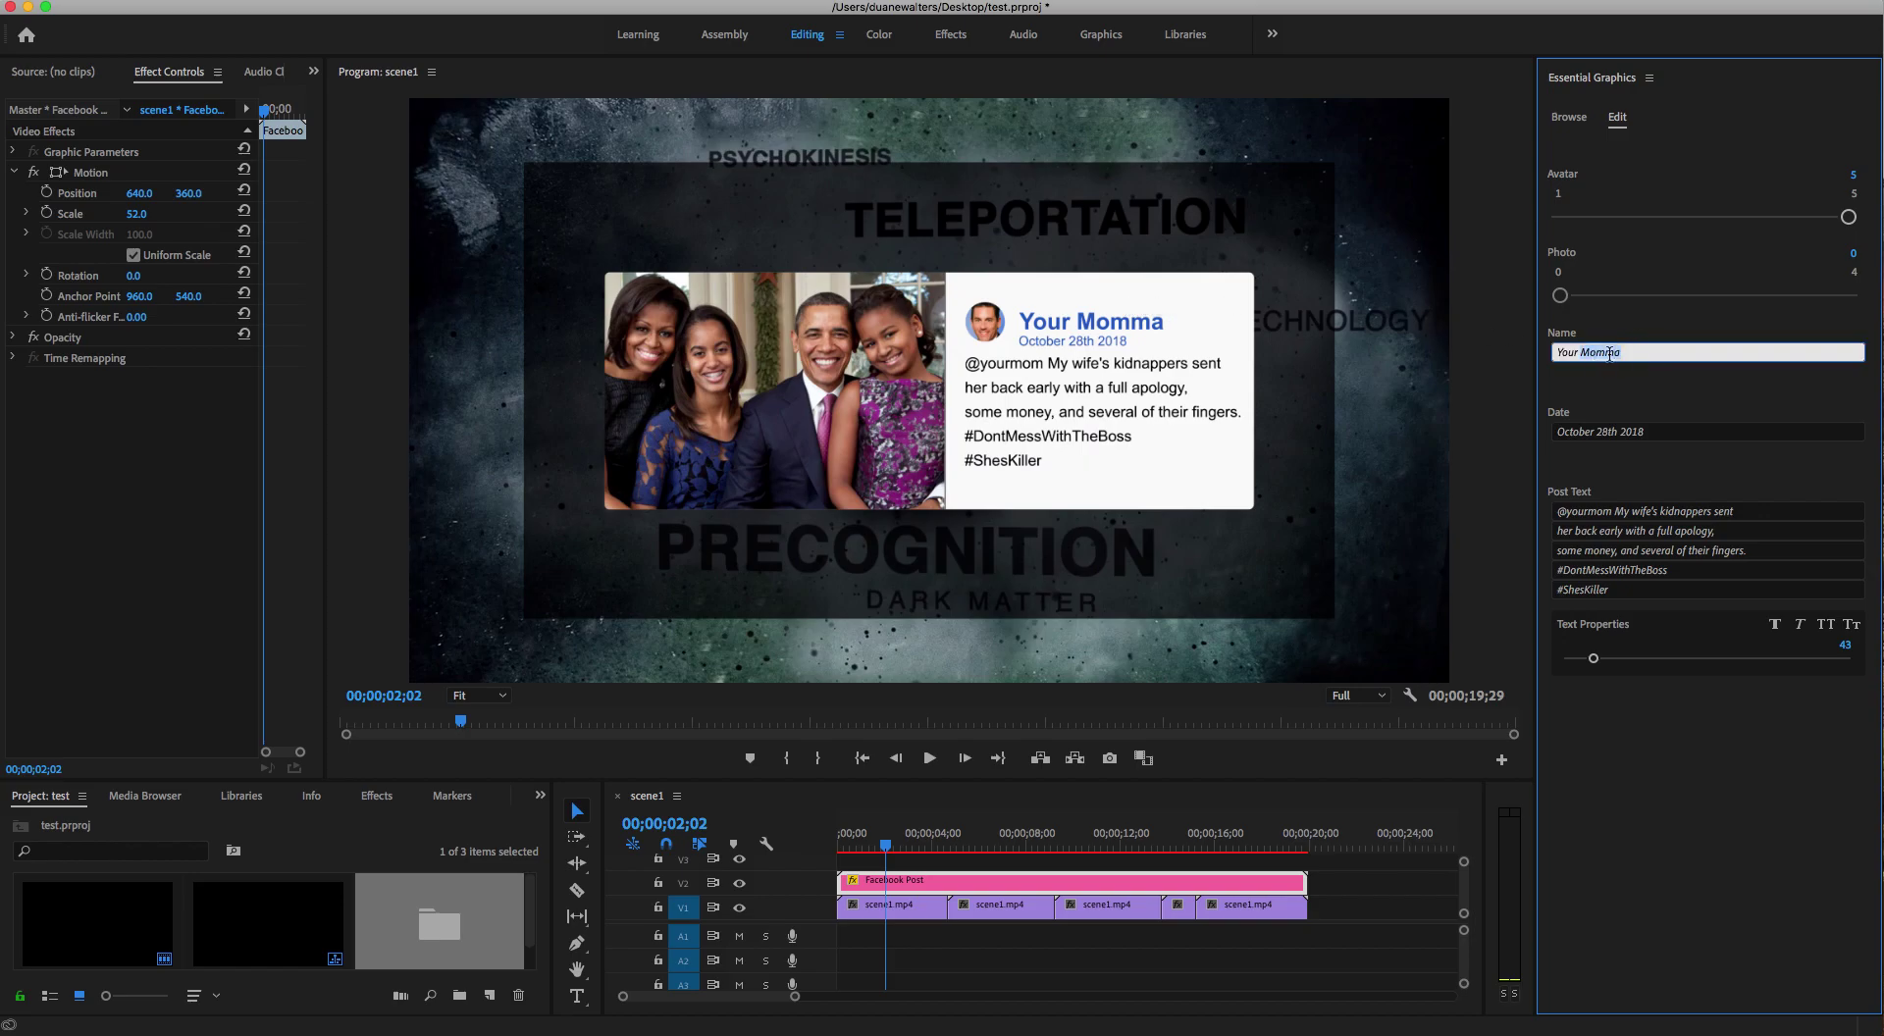
type("Daddy")
key("Return")
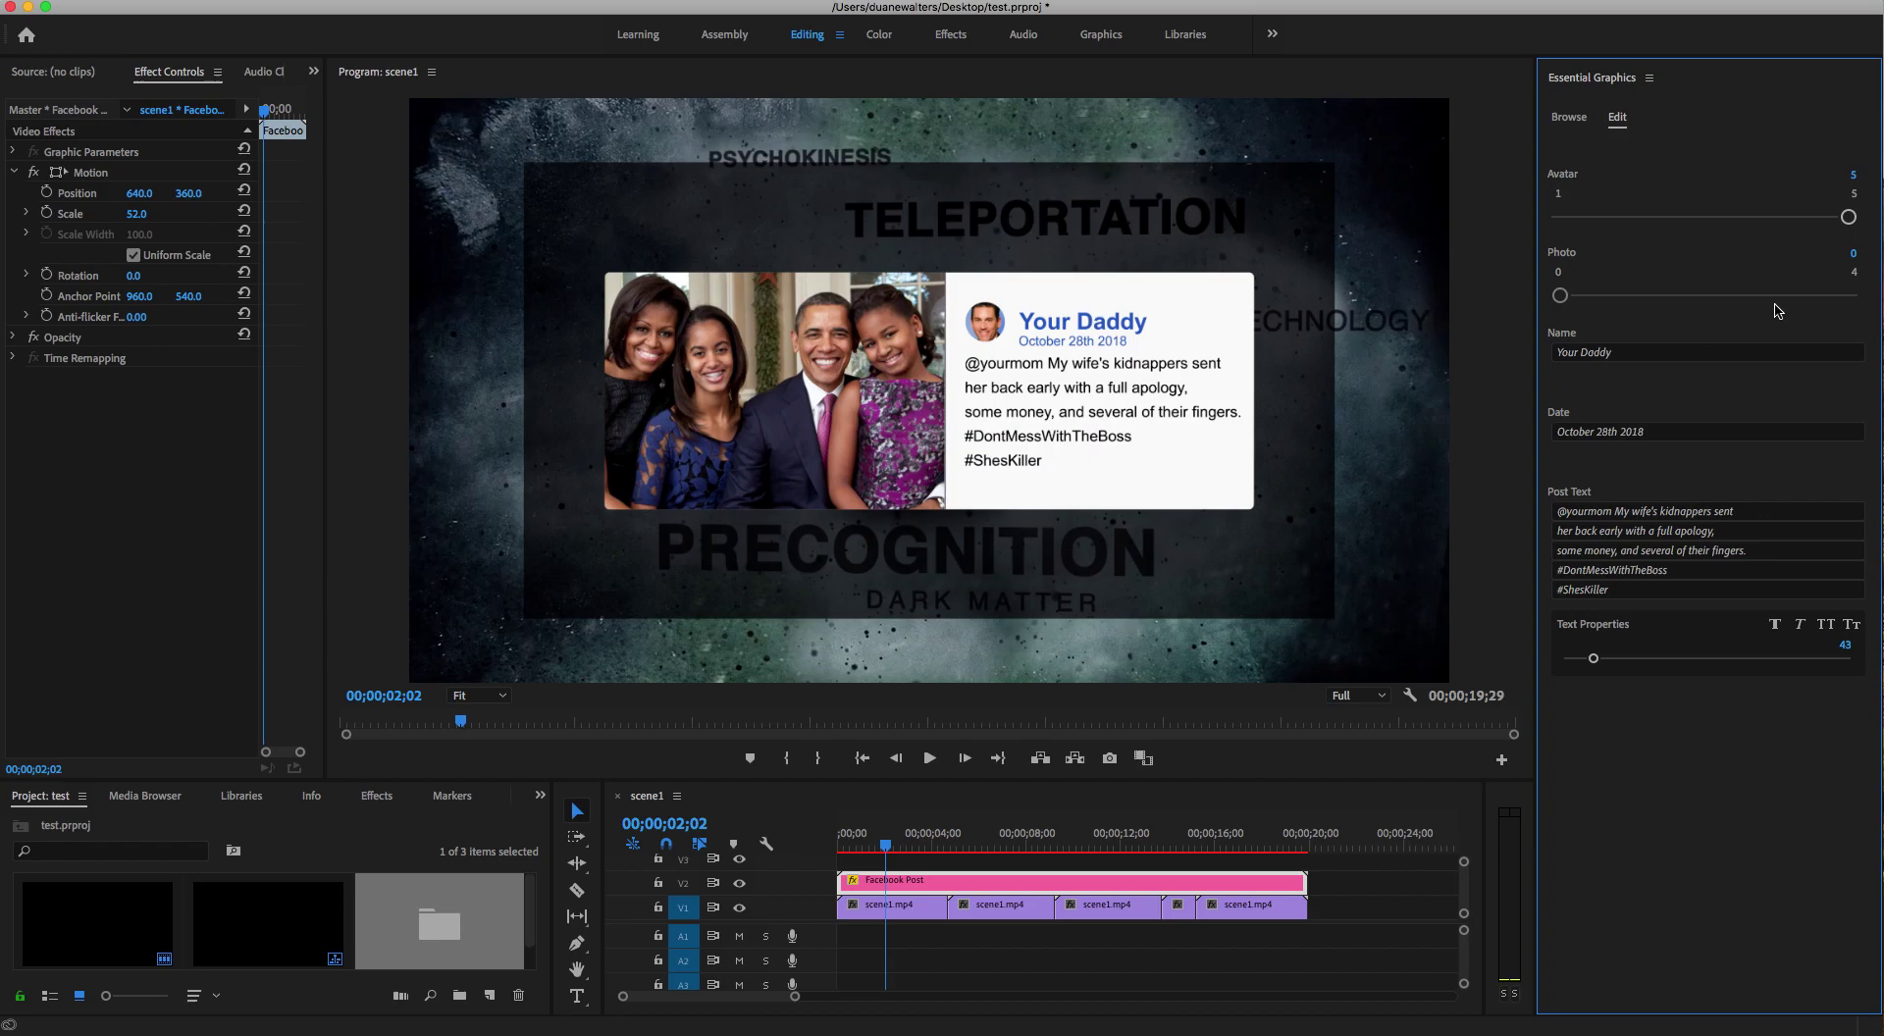
Change the date to October 28th 2019 and append #MommaBear to the last caption line
left_click(1665, 437)
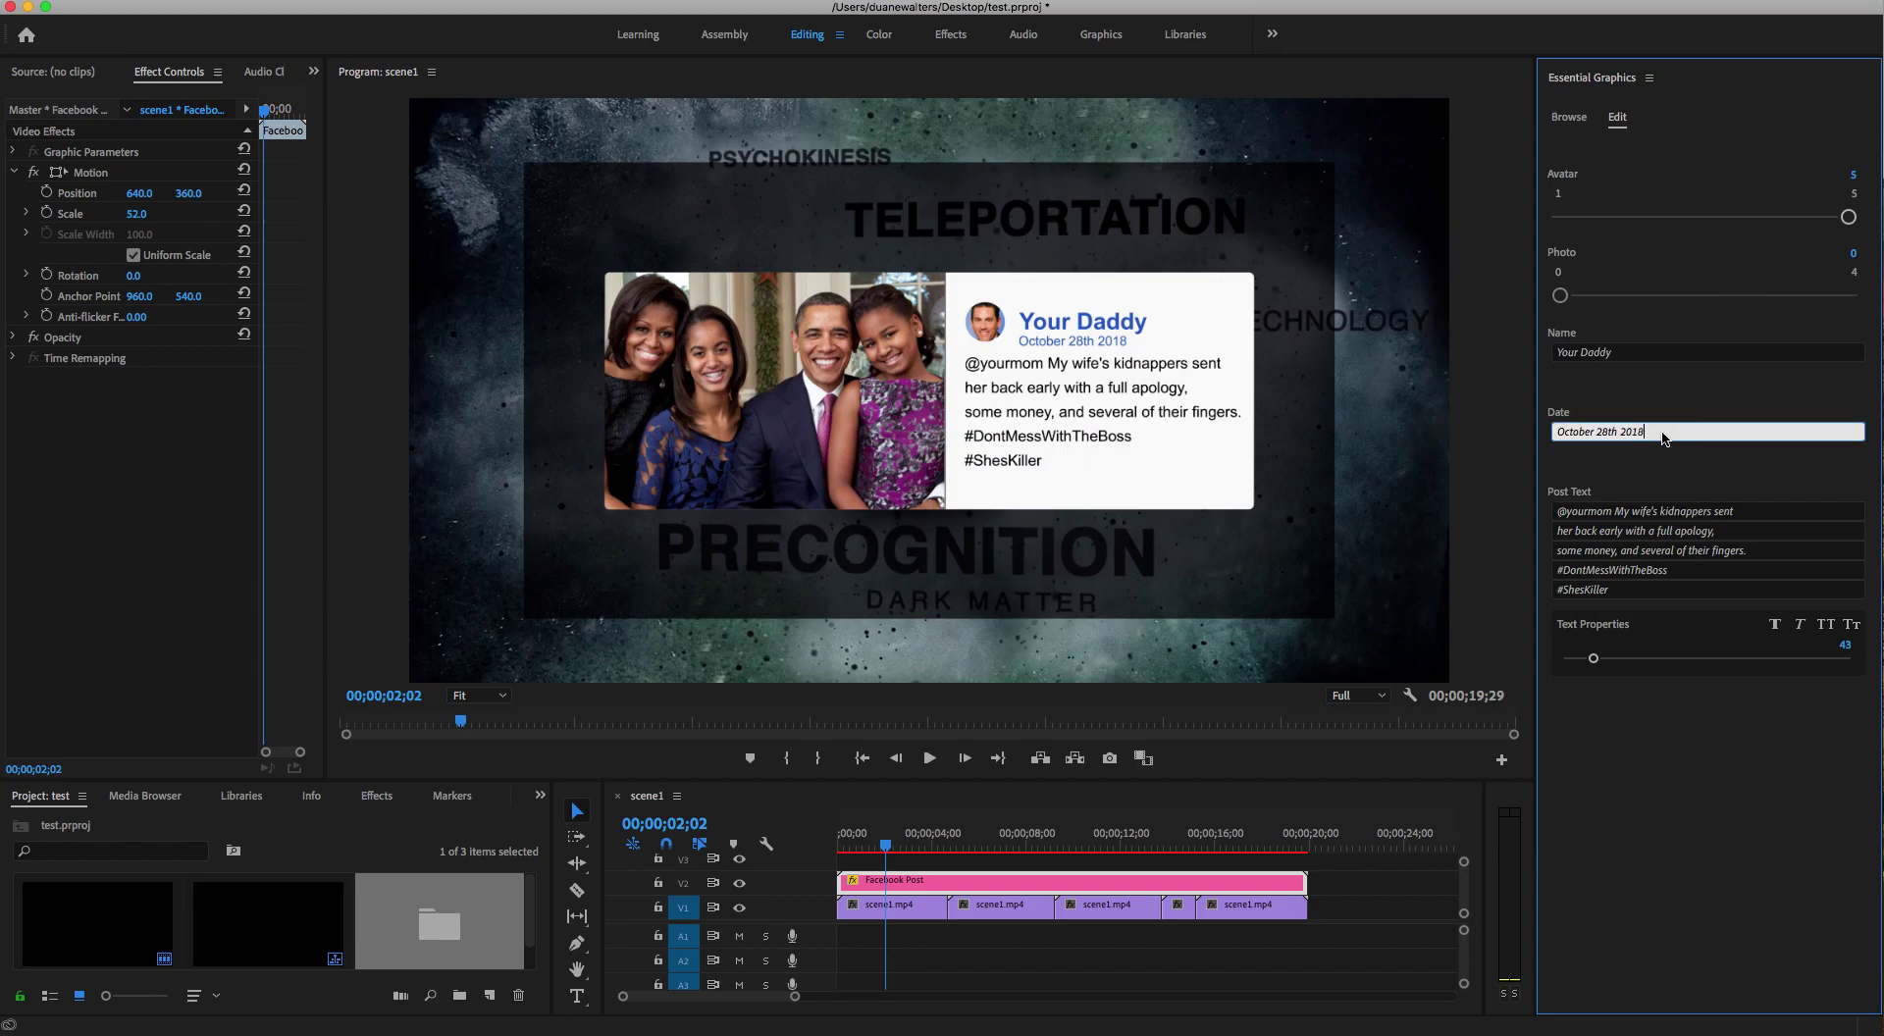
type("9")
key("Return")
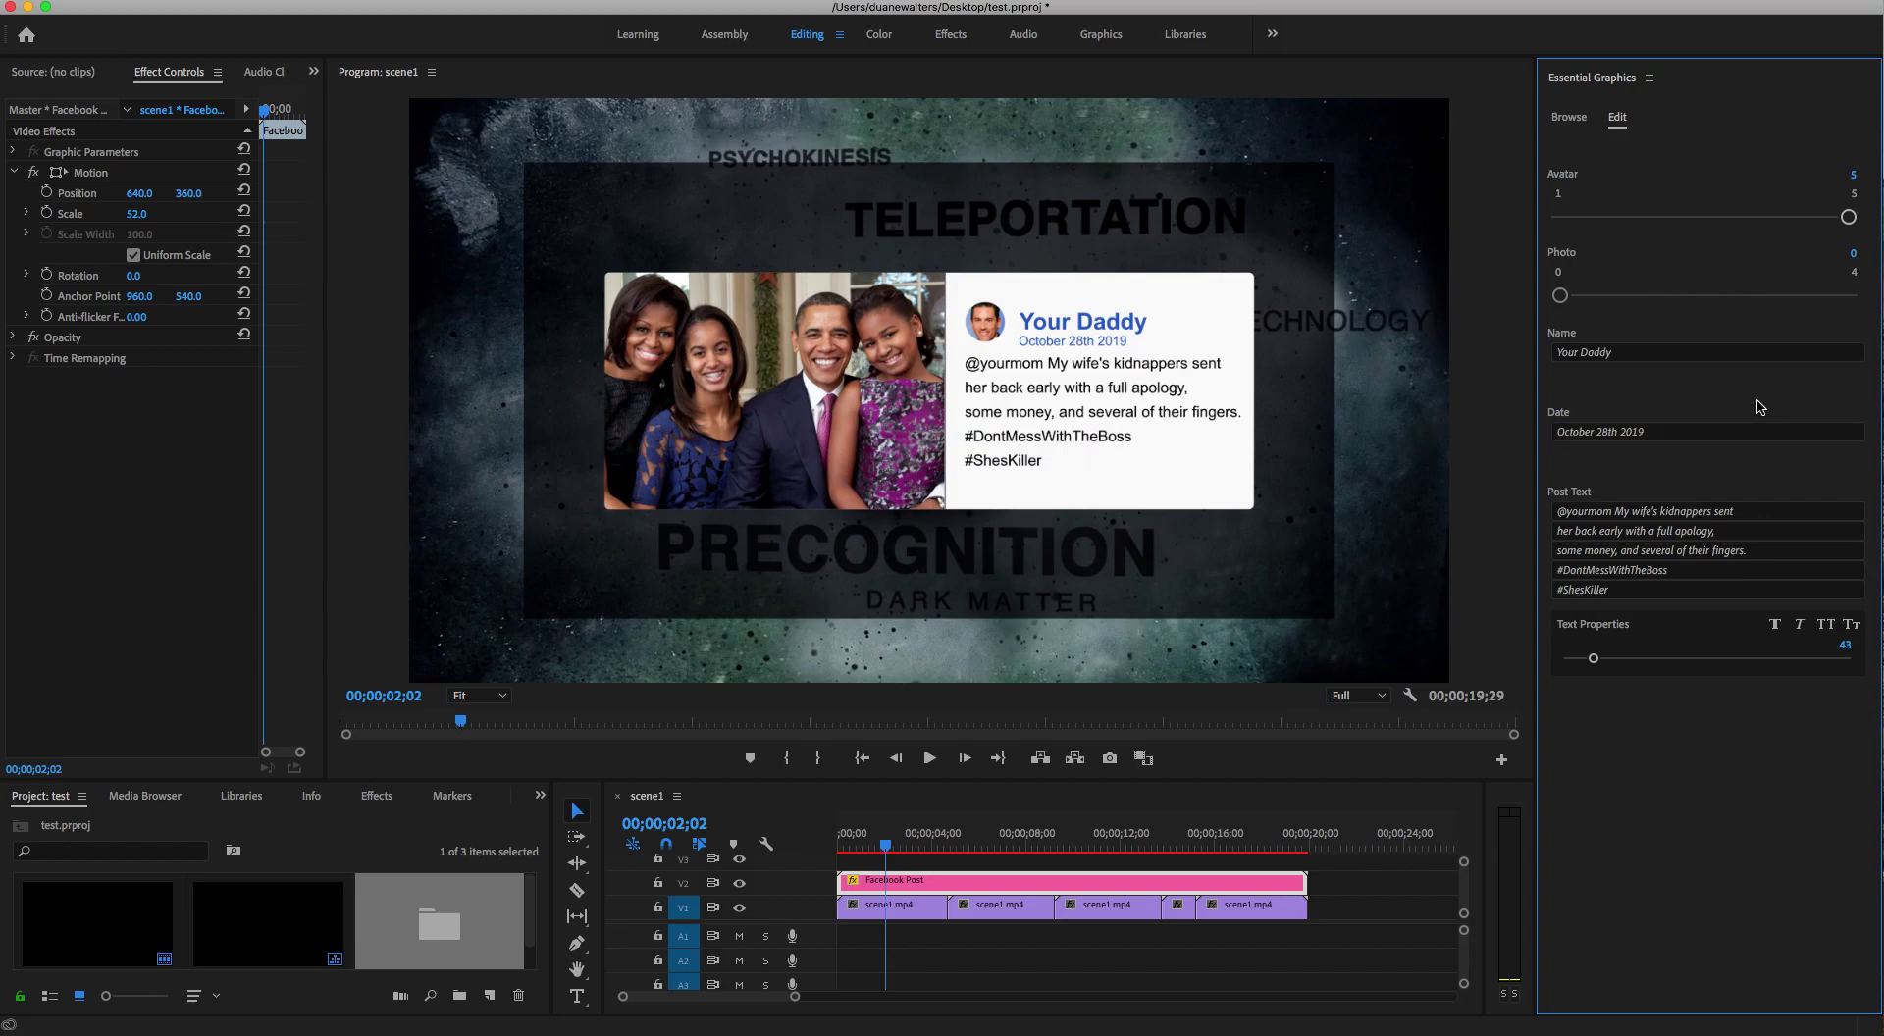
left_click(1629, 591)
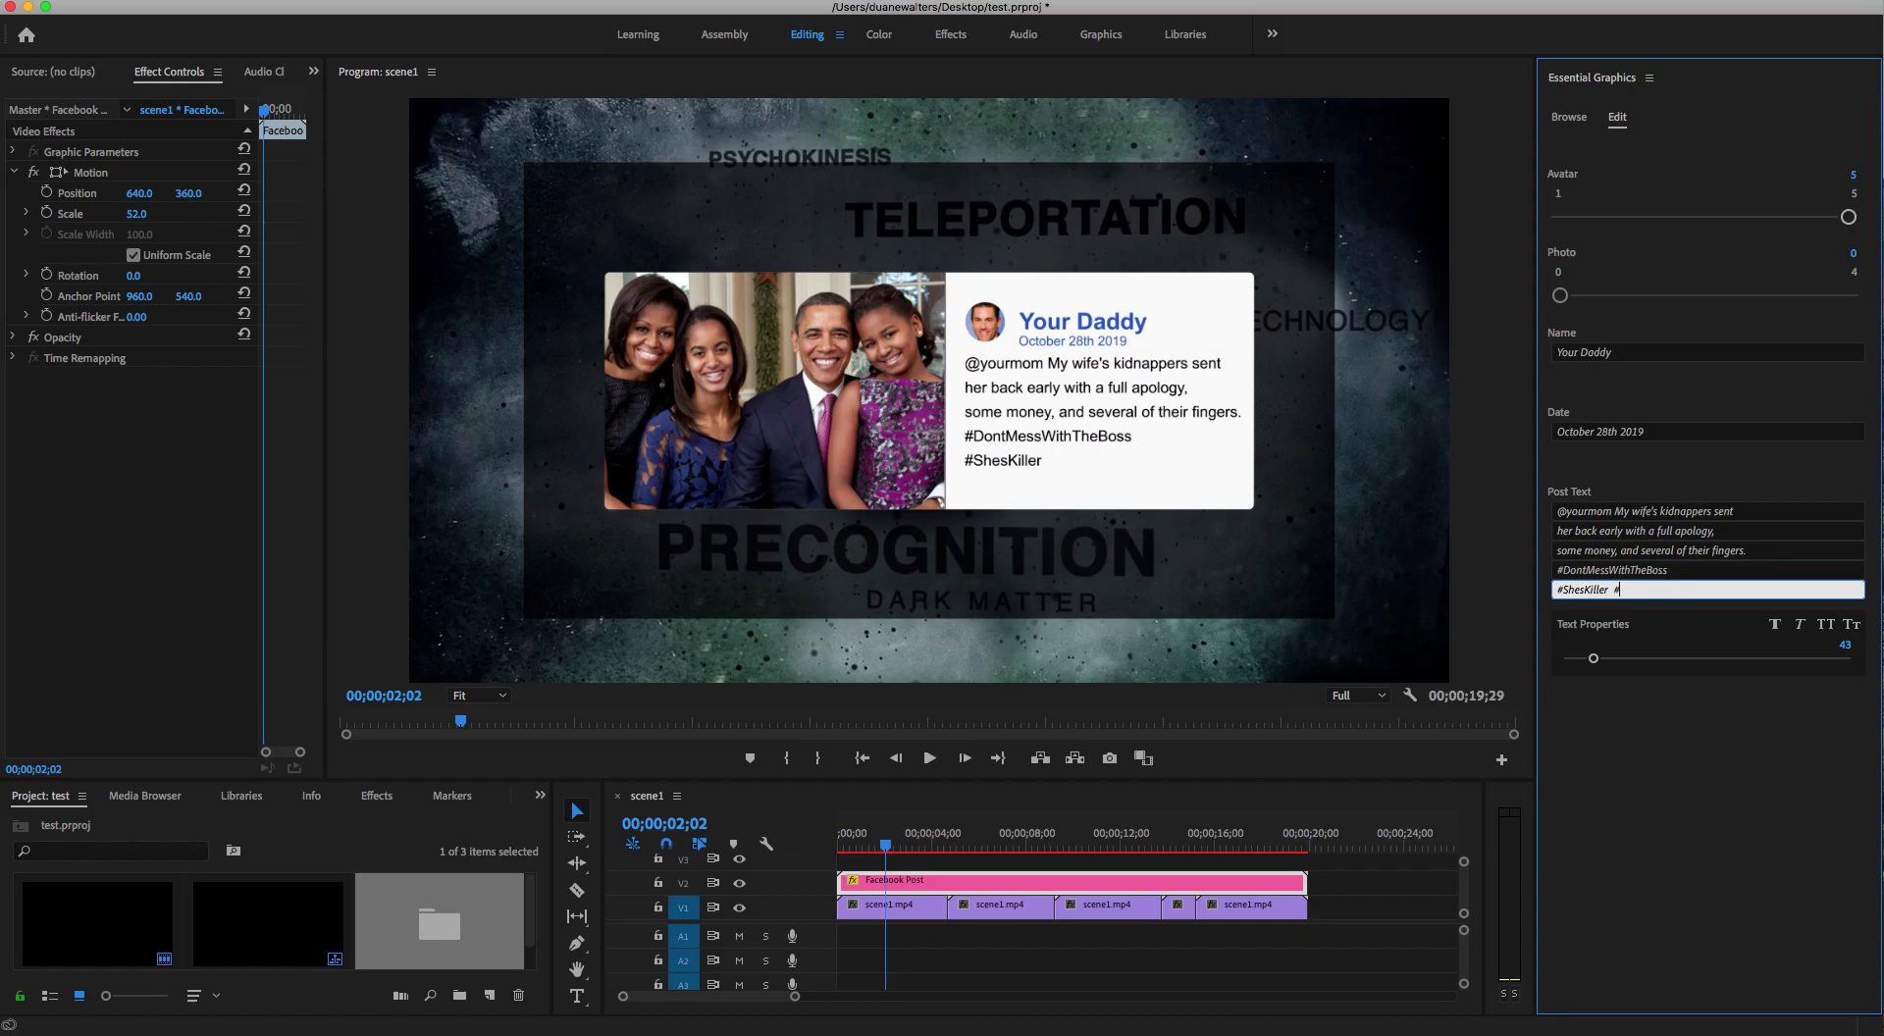
key("Escape")
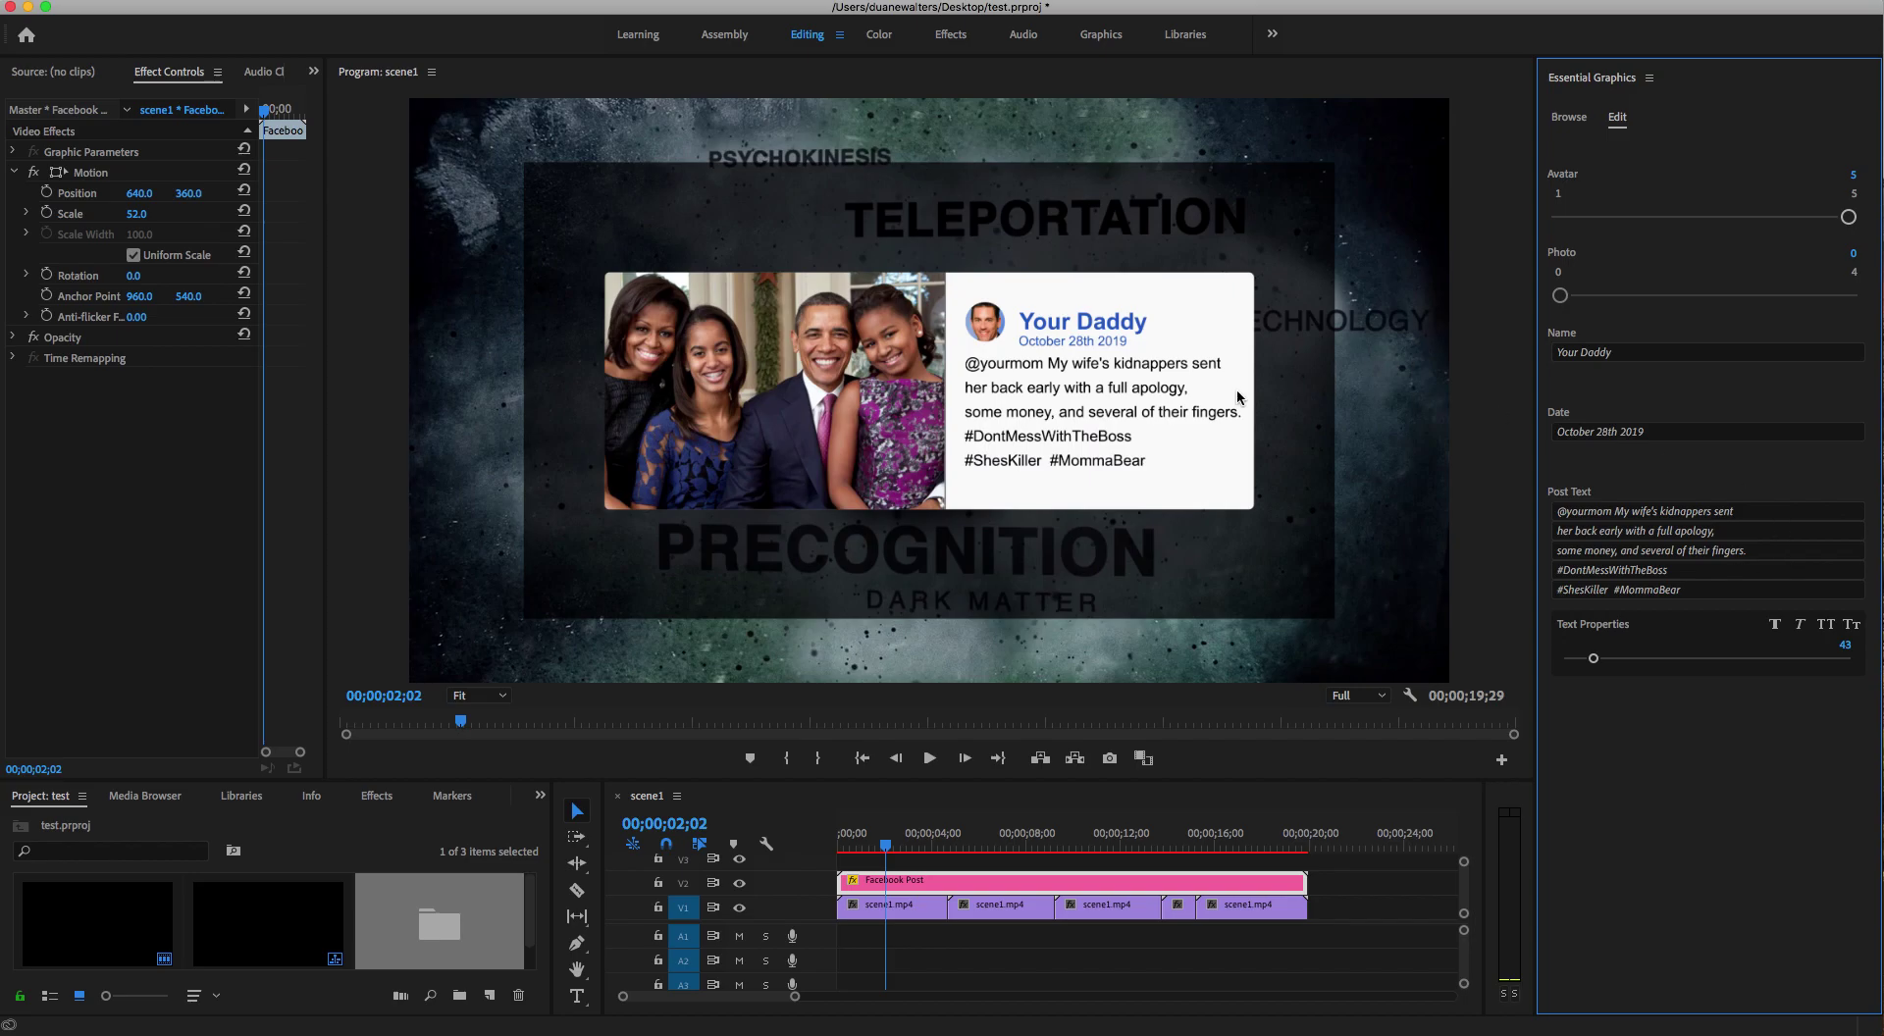
Scrub the sequence and move the Avatar slider from 2 to 3 at 00;00;03;04
left_click_drag(888, 850, 1002, 849)
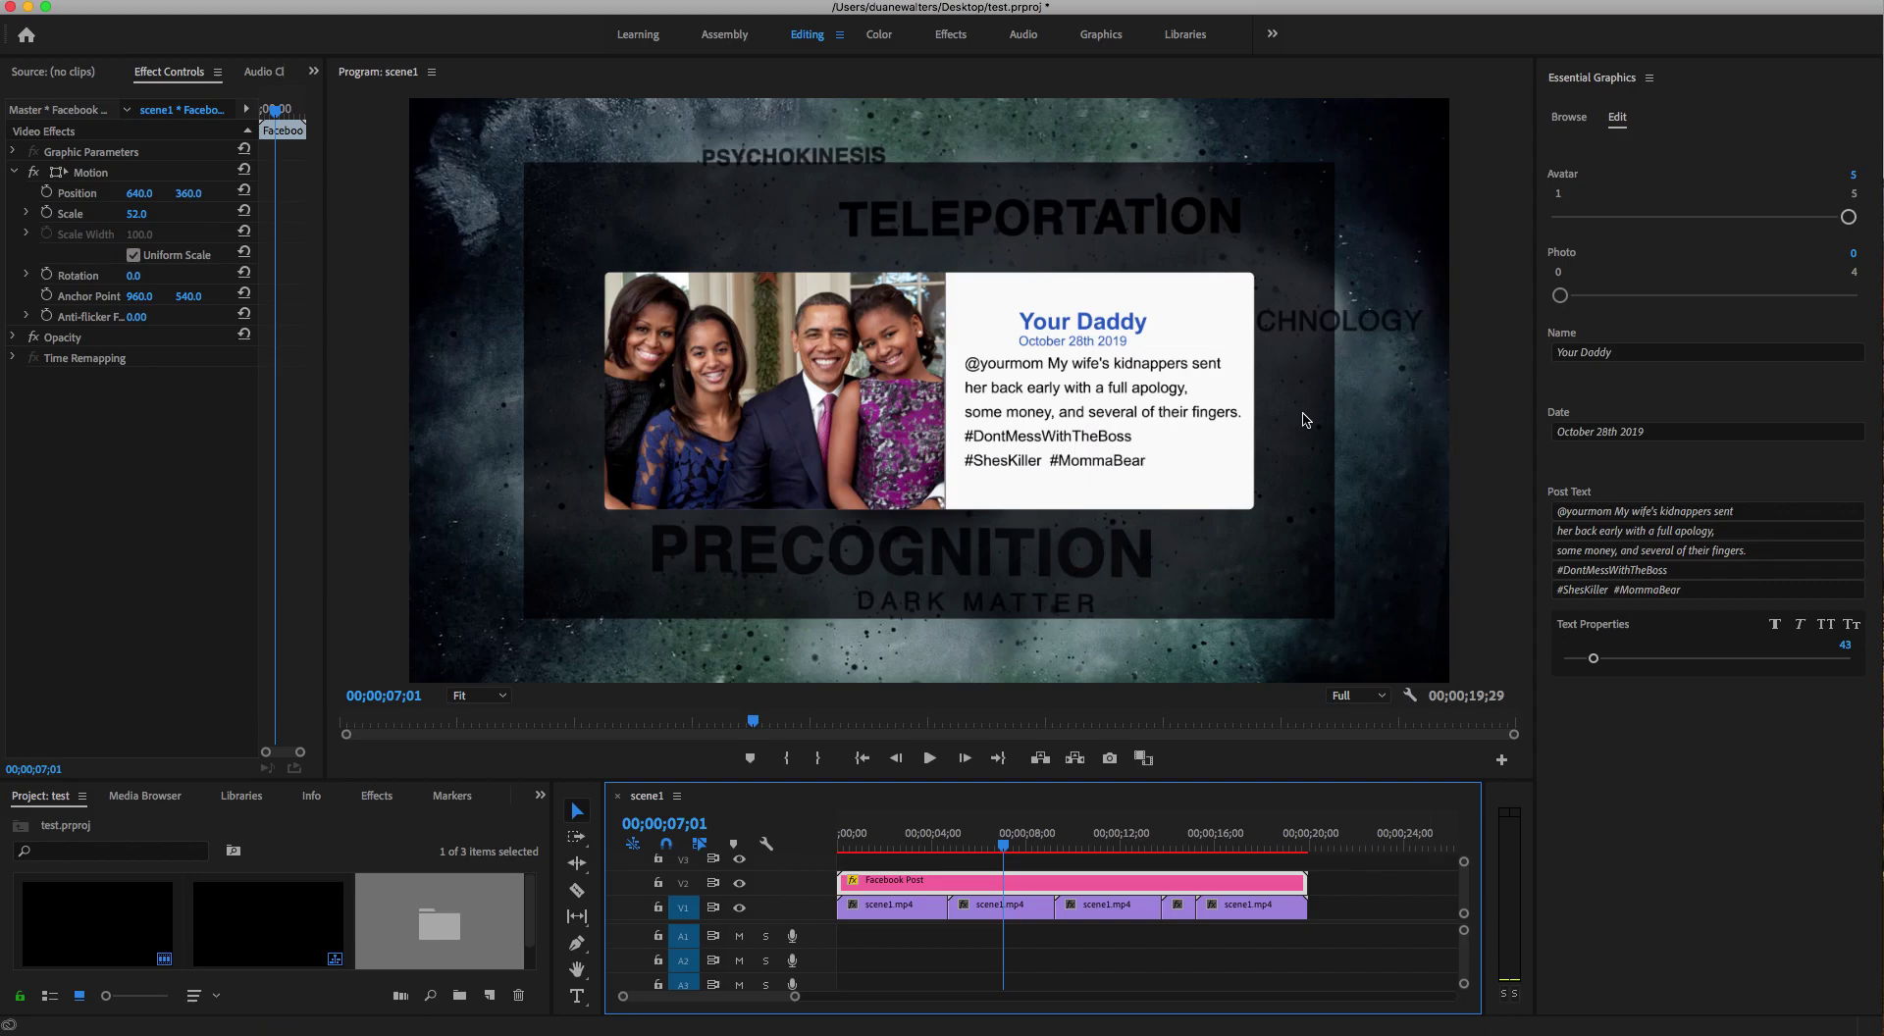
left_click_drag(1851, 223, 1598, 227)
left_click(912, 846)
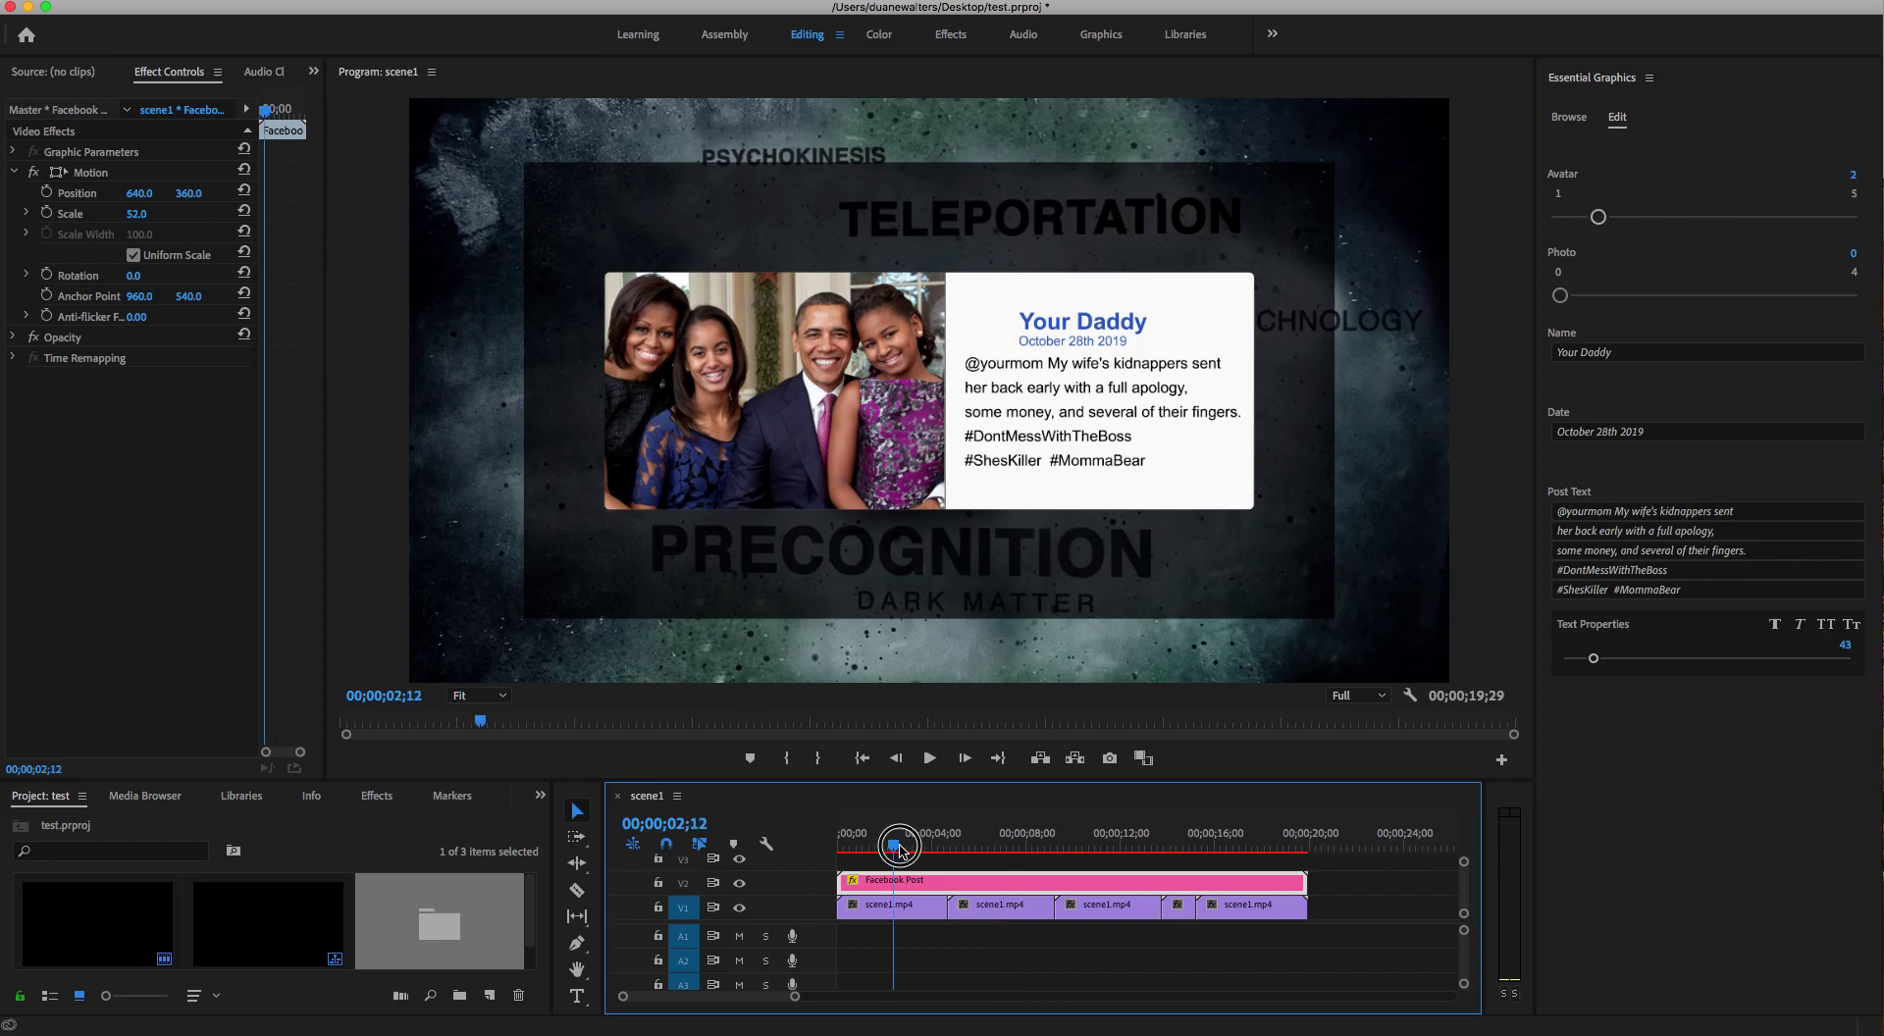
left_click_drag(1598, 222, 1686, 232)
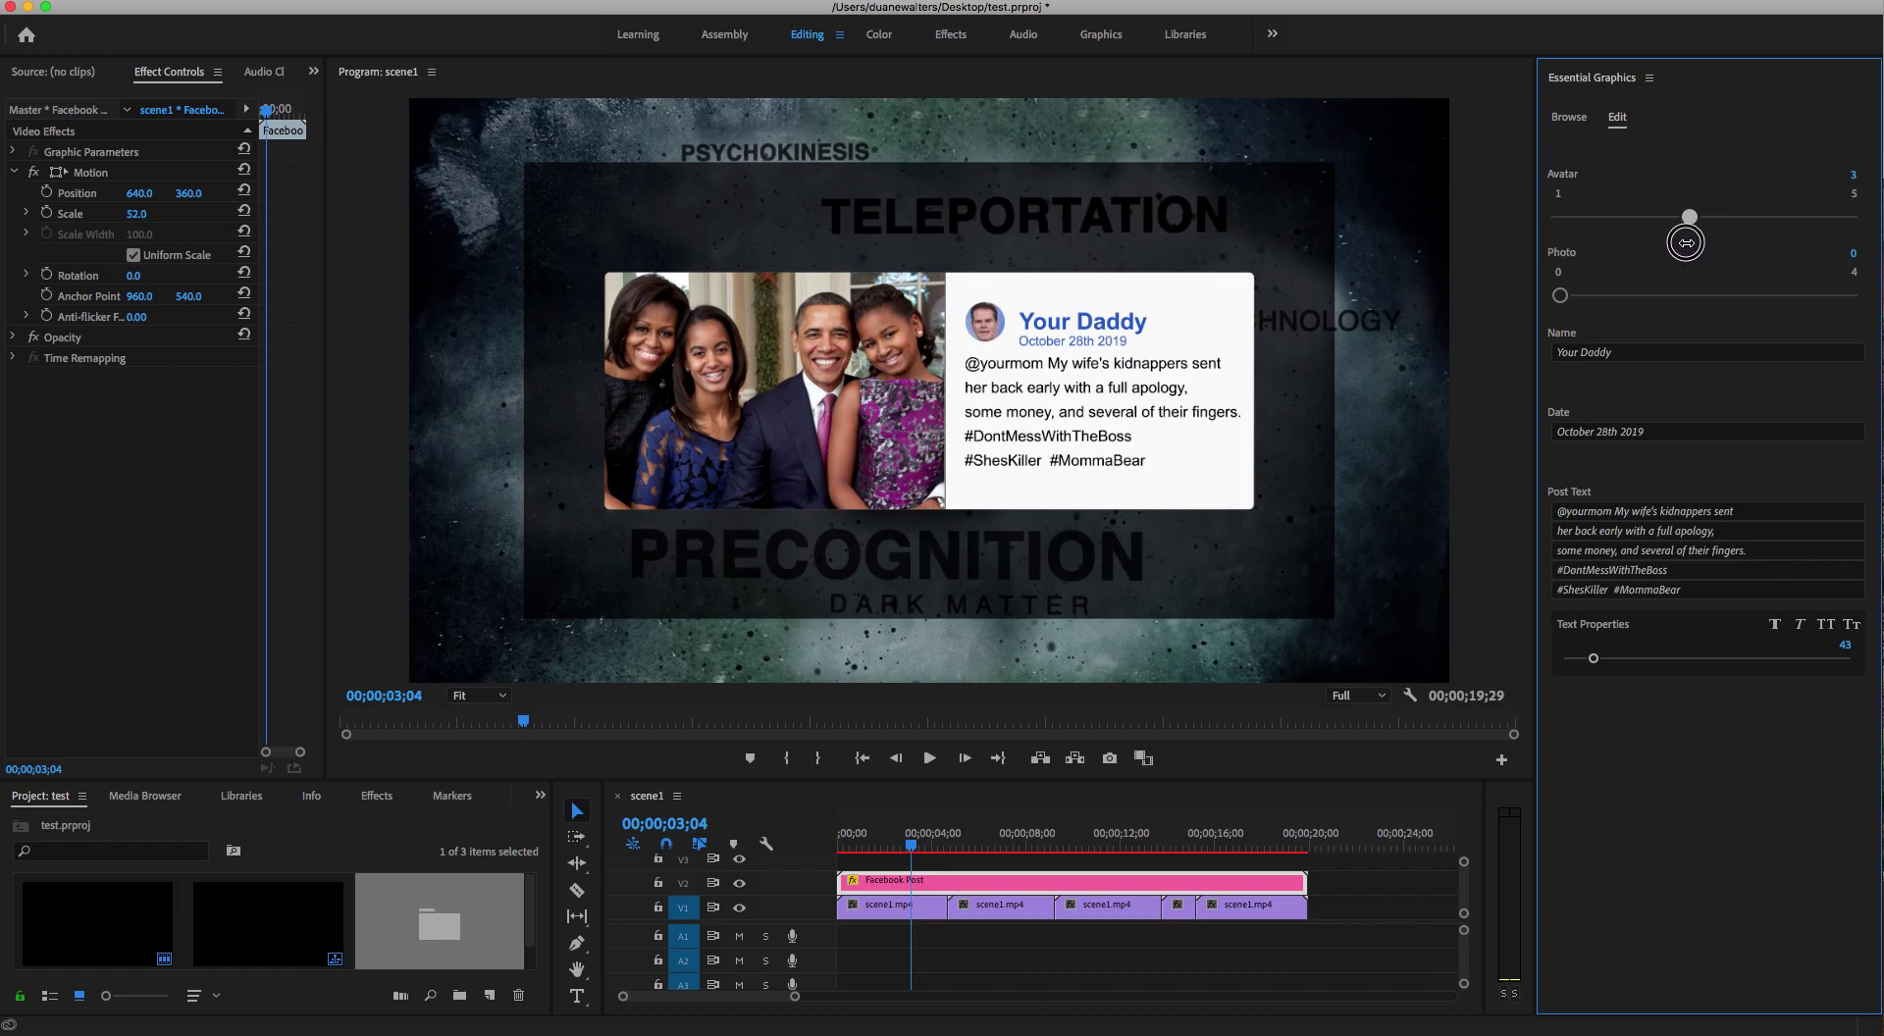